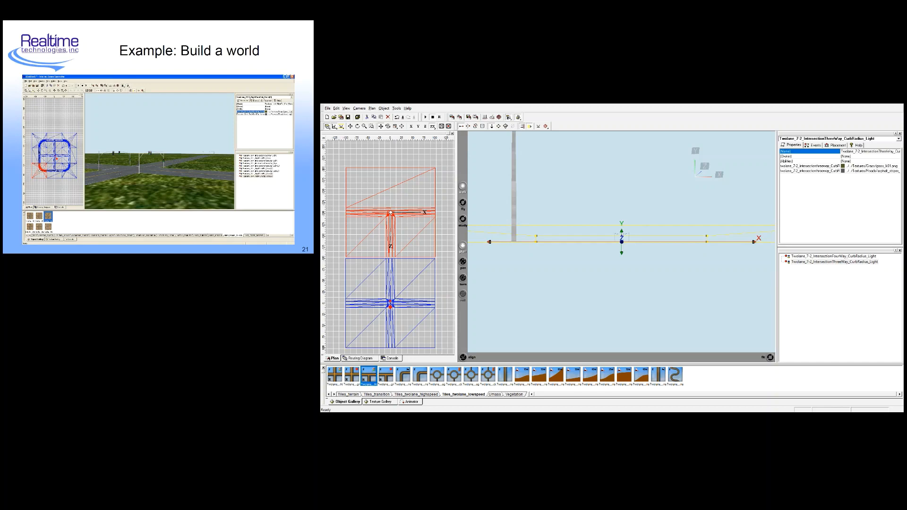
click(419, 250)
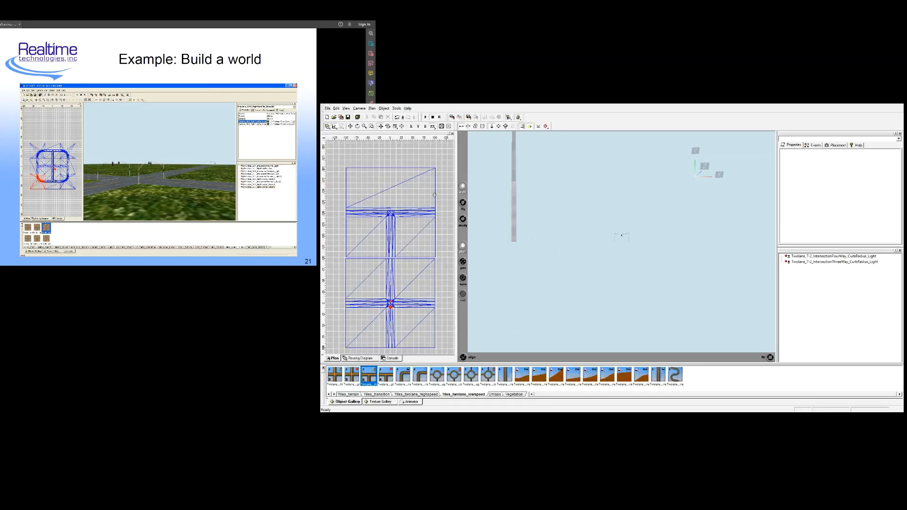
click(402, 211)
click(415, 279)
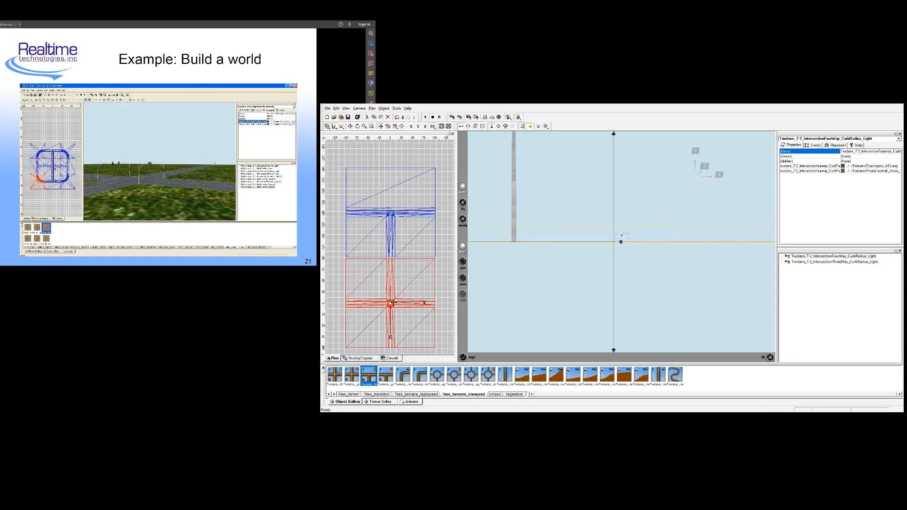
click(443, 227)
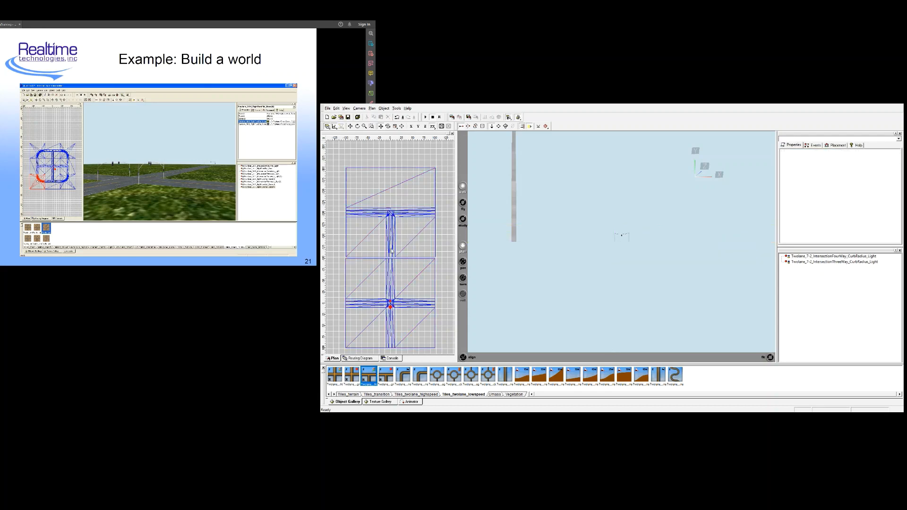
click(390, 254)
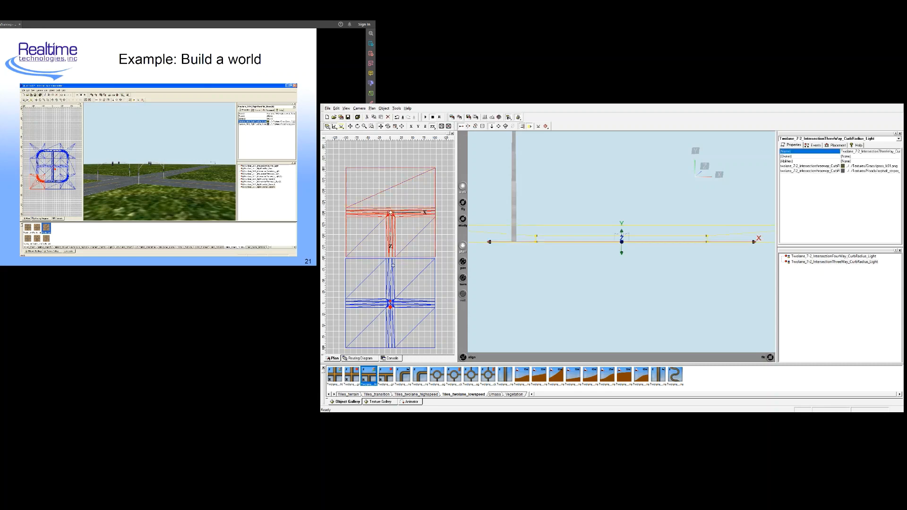
click(452, 254)
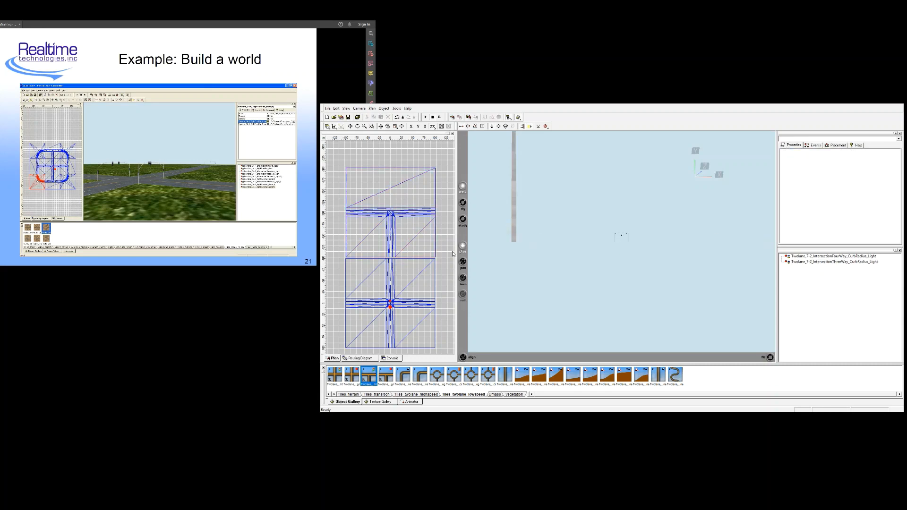
- Add three more Twolane_7-2_IntersectionThreeWay_CurbRadius_Light tiles to the plan, one on each remaining side of the four-way intersection
click(441, 126)
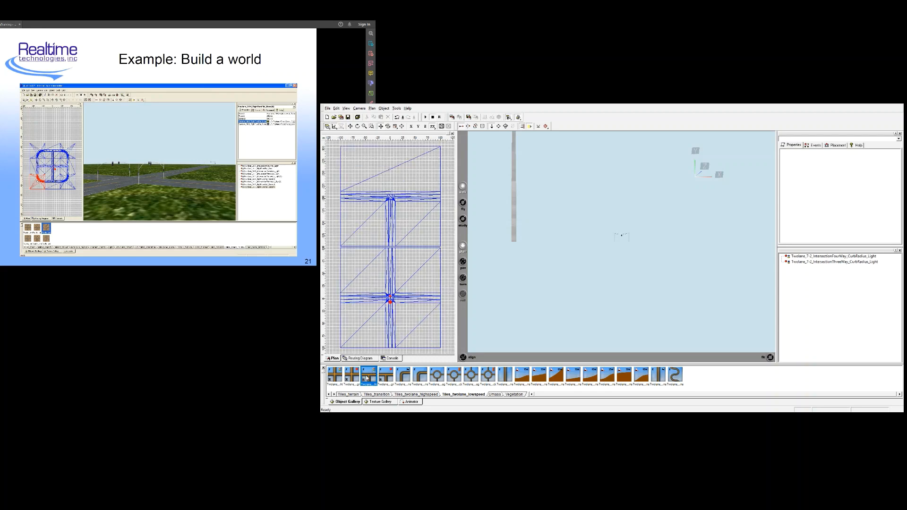
drag(366, 379, 333, 305)
drag(369, 377, 447, 291)
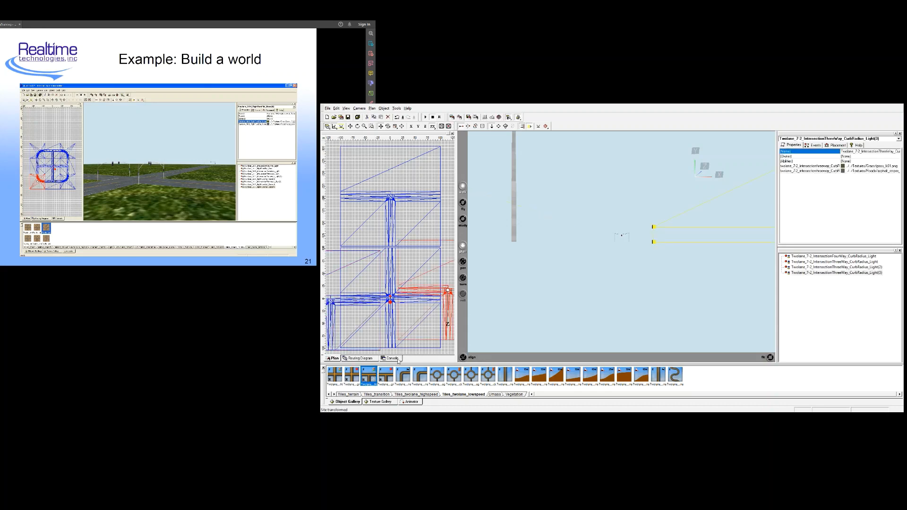
drag(381, 380, 392, 351)
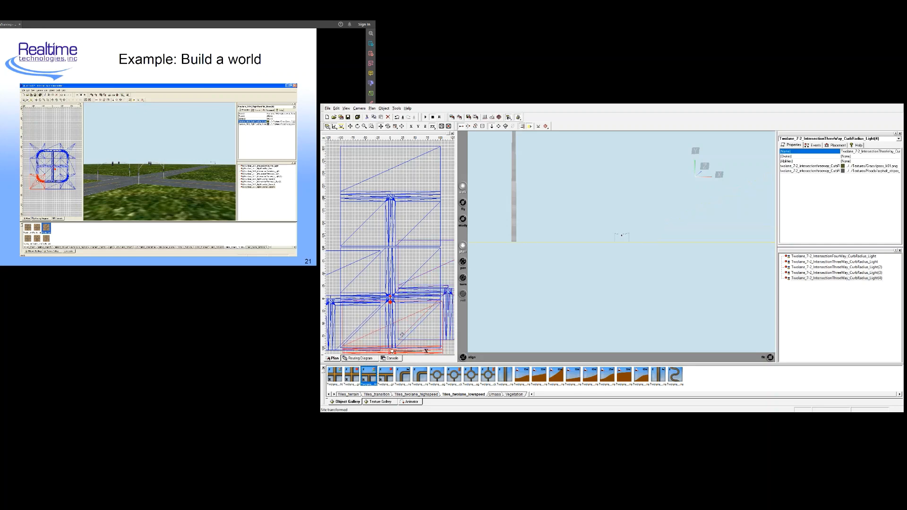
- Move the three new three-way intersection tiles so they abut the lower, right and left edges of the four-way tile
click(442, 127)
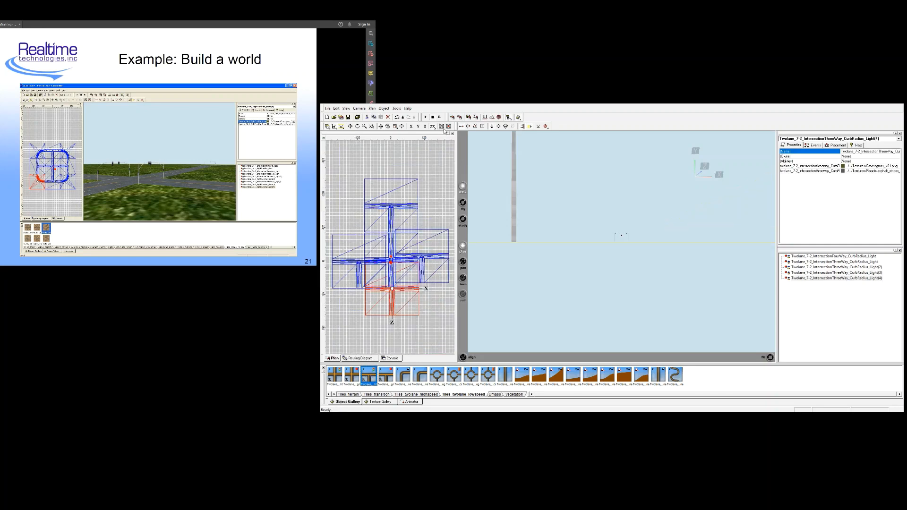
drag(392, 289, 393, 314)
click(435, 258)
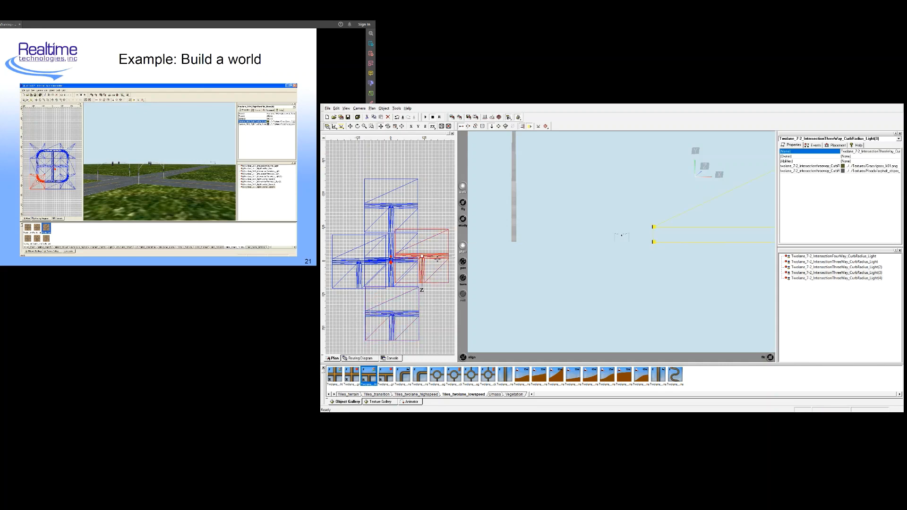
drag(435, 257, 458, 261)
click(351, 257)
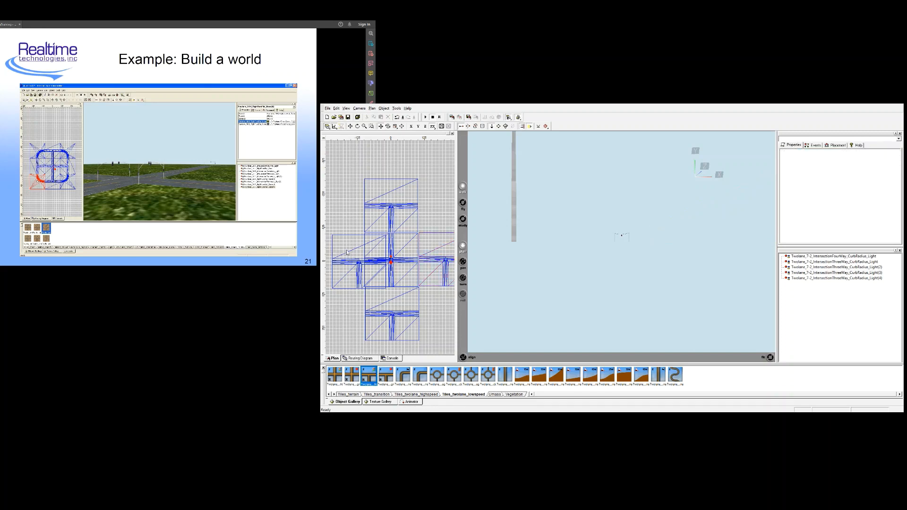
click(348, 260)
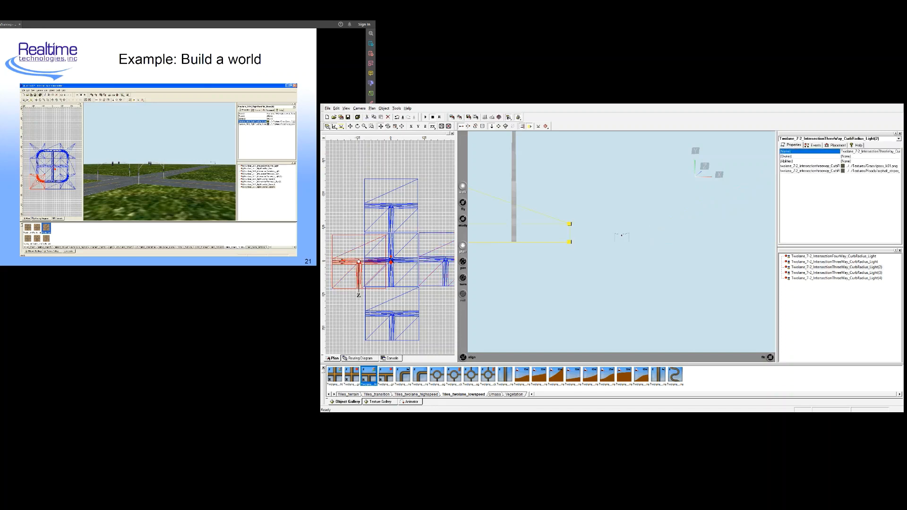
drag(341, 261, 318, 261)
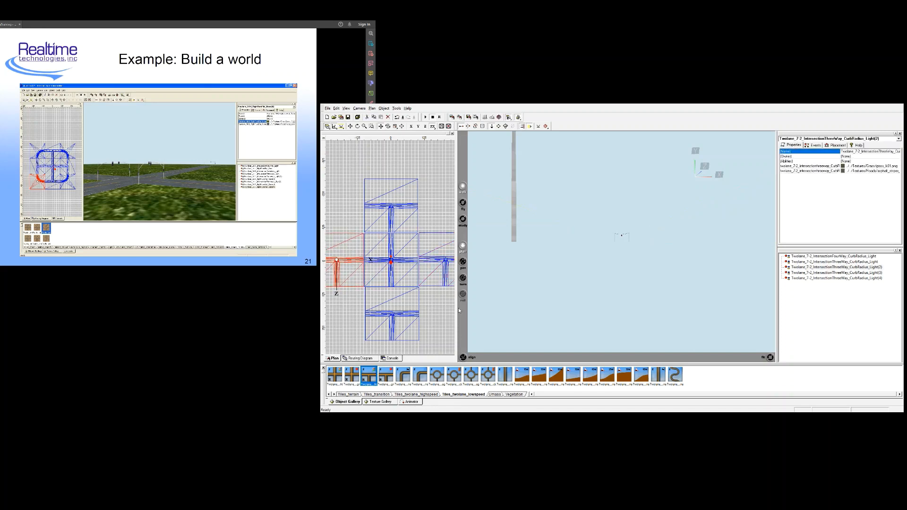
click(438, 326)
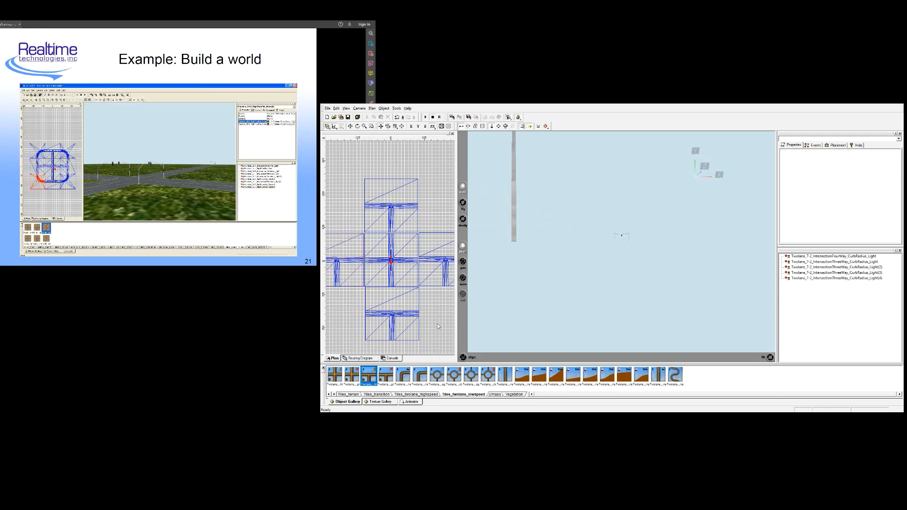
- Place four Twolane_7-2_RightTurnFlat_None tiles in the plan, one near each corner of the intersection layout
click(404, 381)
click(414, 380)
drag(418, 382, 350, 221)
drag(420, 378, 441, 217)
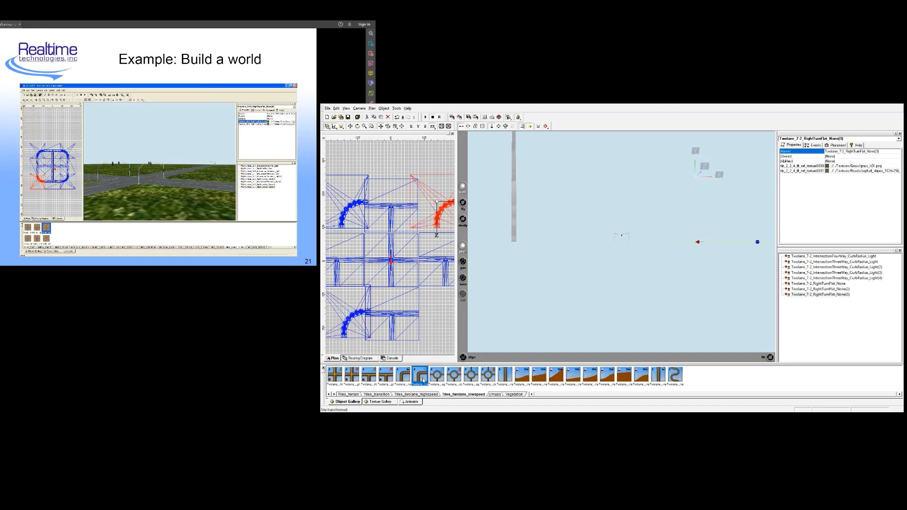
drag(424, 379, 444, 314)
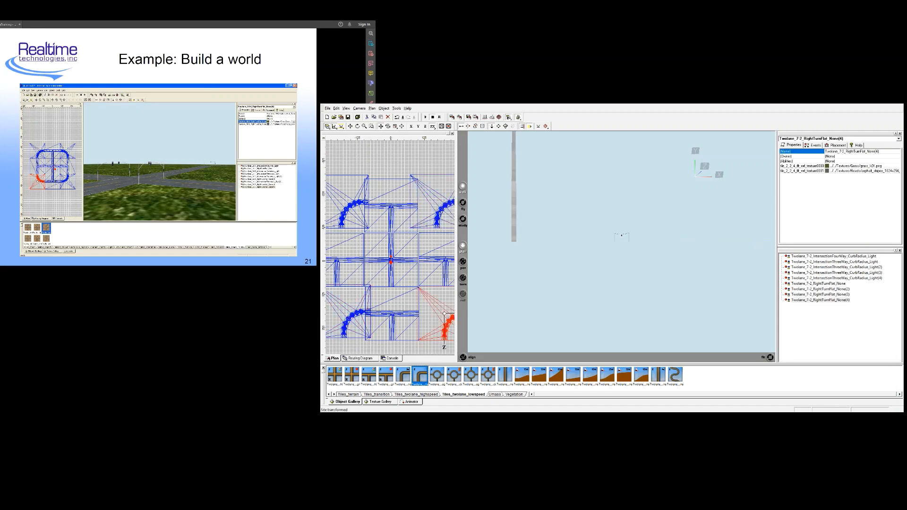
- Move the two upper corner turn tiles until their edges meet the neighbouring three-way intersection tiles
click(441, 127)
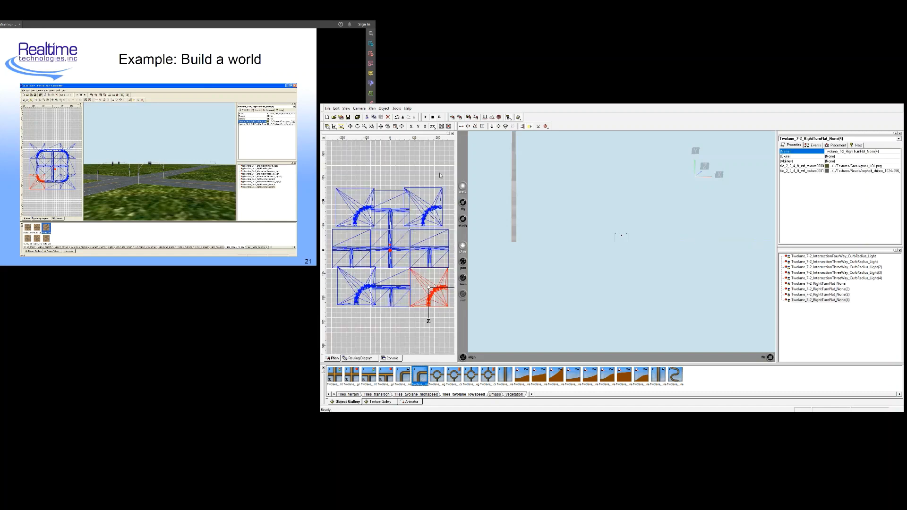
click(426, 203)
drag(426, 203, 431, 206)
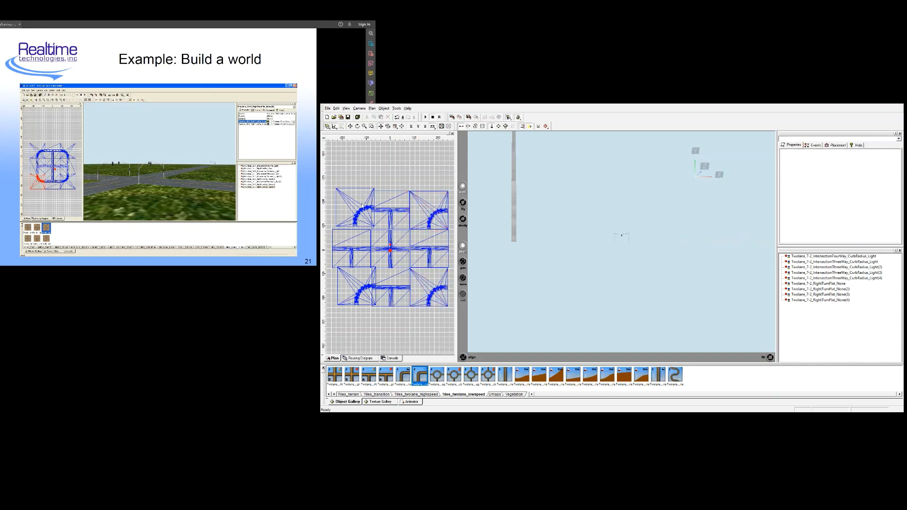
click(356, 204)
drag(355, 207, 349, 210)
click(362, 255)
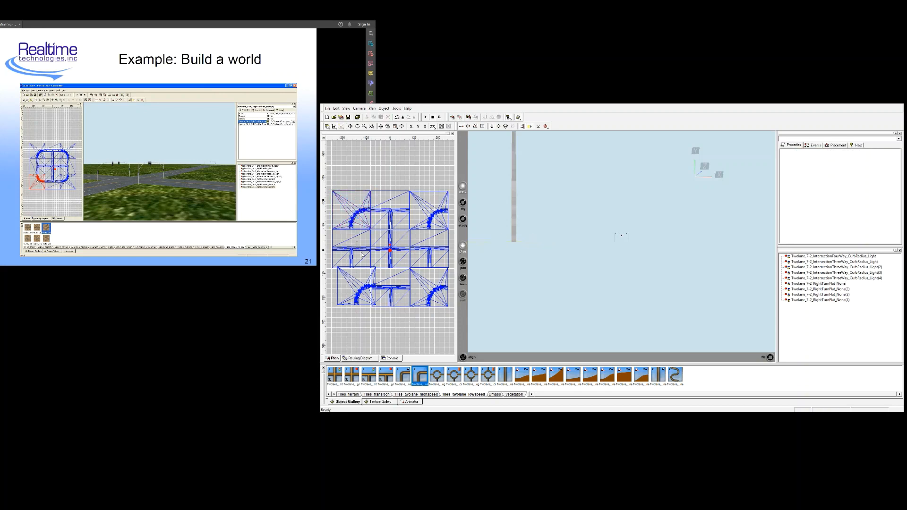
- Adjust the positions of the lower corner turn tiles and the lower three-way tile so they line up with the grid of tiles
click(359, 280)
mouse_move(359, 280)
mouse_down()
mouse_move(353, 293)
mouse_move(381, 292)
mouse_move(362, 293)
mouse_up()
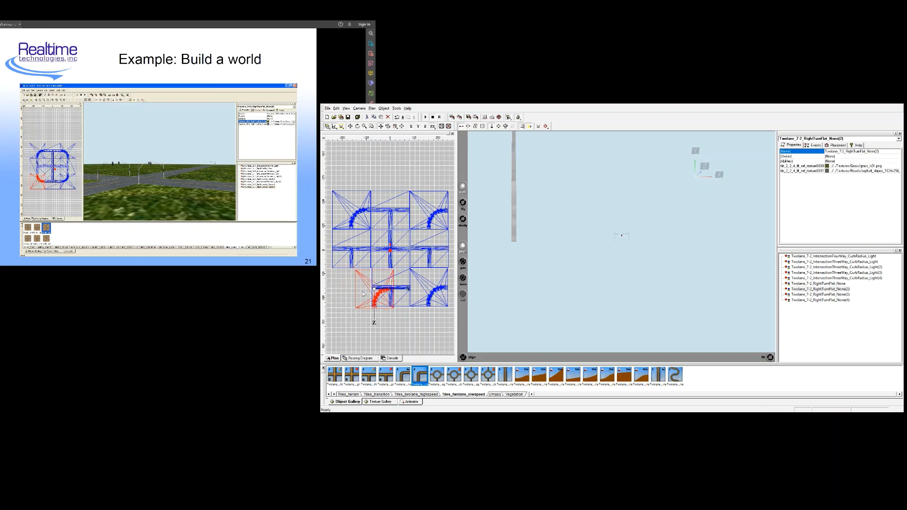
click(362, 293)
click(363, 300)
drag(378, 295, 355, 293)
click(420, 293)
click(420, 293)
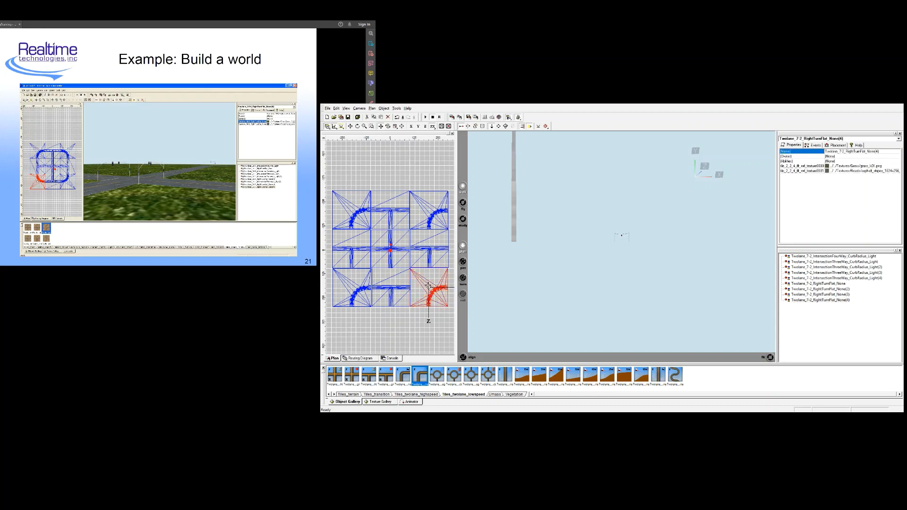
drag(430, 287, 390, 289)
click(389, 287)
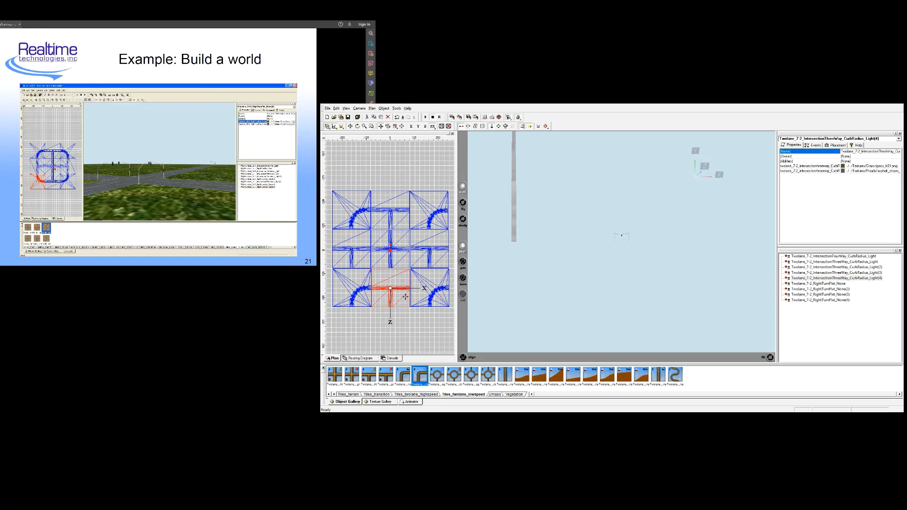
click(418, 320)
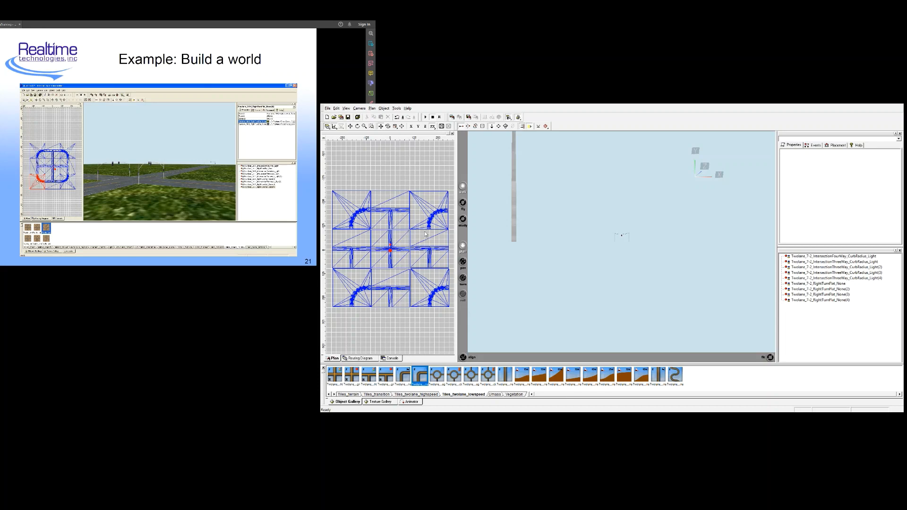
- Set the central four-way intersection tile's absolute translation to 0 on X, Y and Z
click(399, 249)
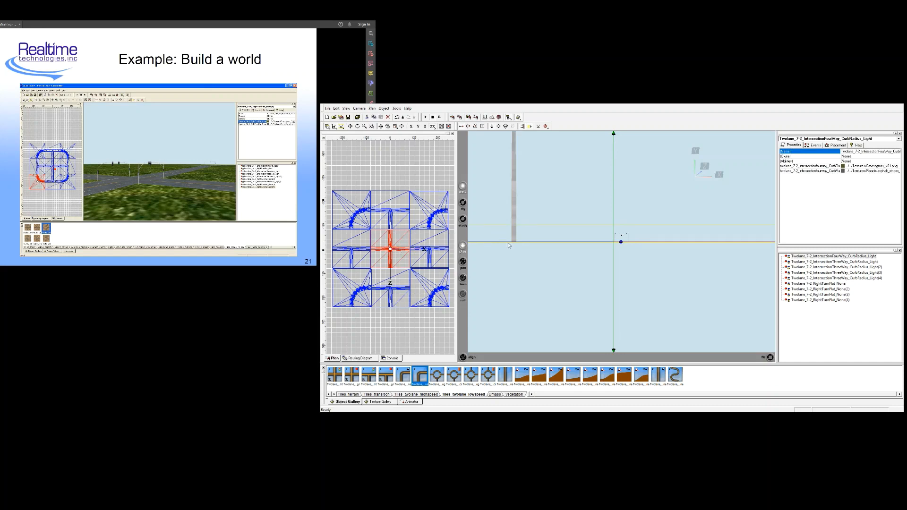
click(836, 145)
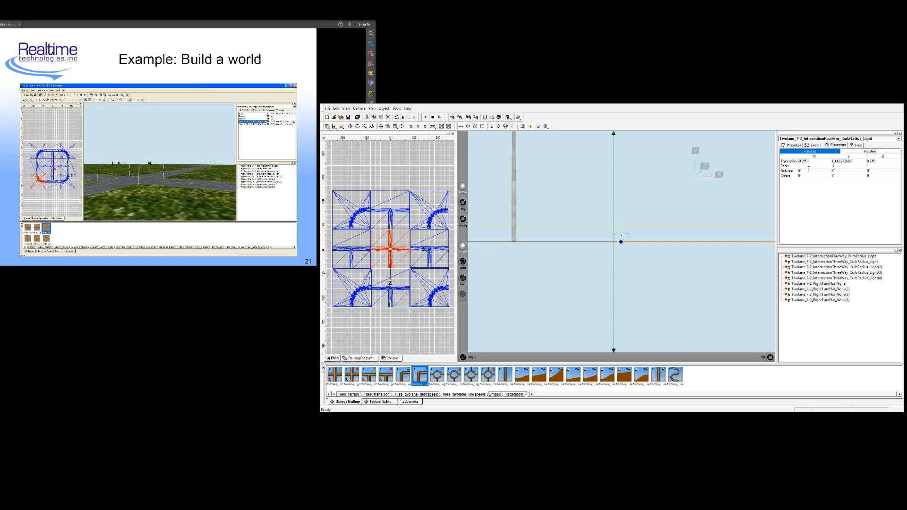
click(812, 163)
text(0)
click(846, 162)
text(0)
click(876, 161)
text(0)
click(849, 237)
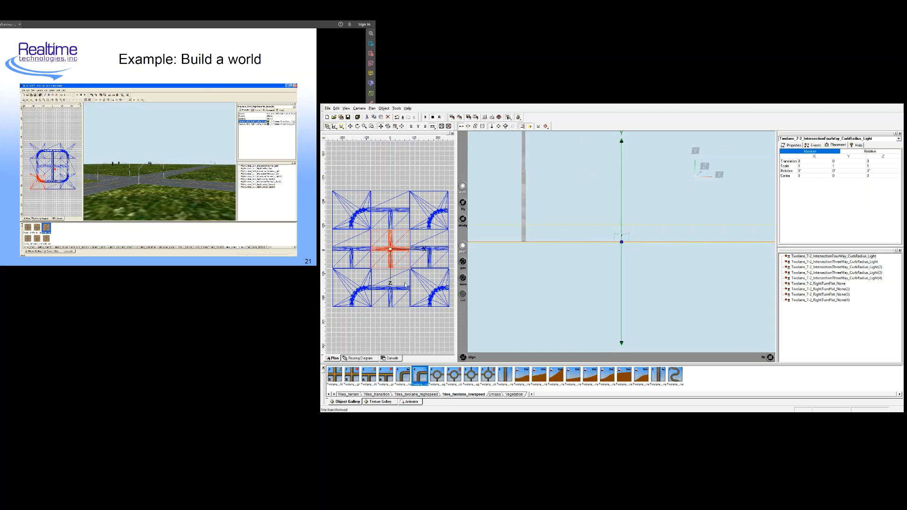
click(423, 345)
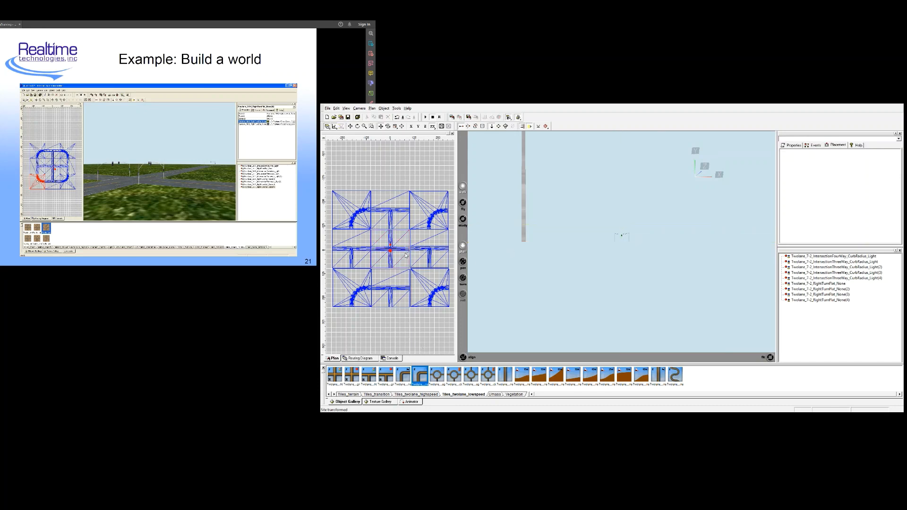
- Set the absolute translation of the three-way tile on the four-way's right side to X 200, Y 0 and Z 0
click(421, 251)
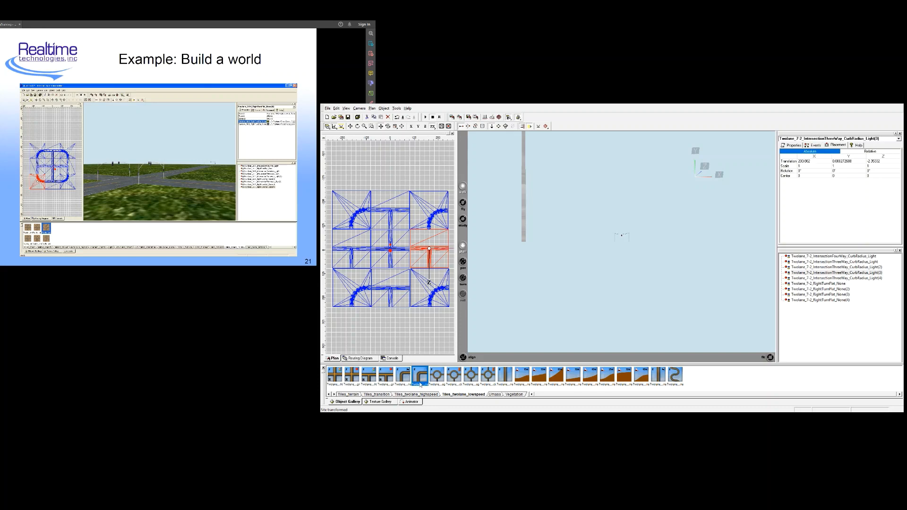
click(814, 162)
text(200)
key(Return)
click(883, 161)
text(0)
key(Return)
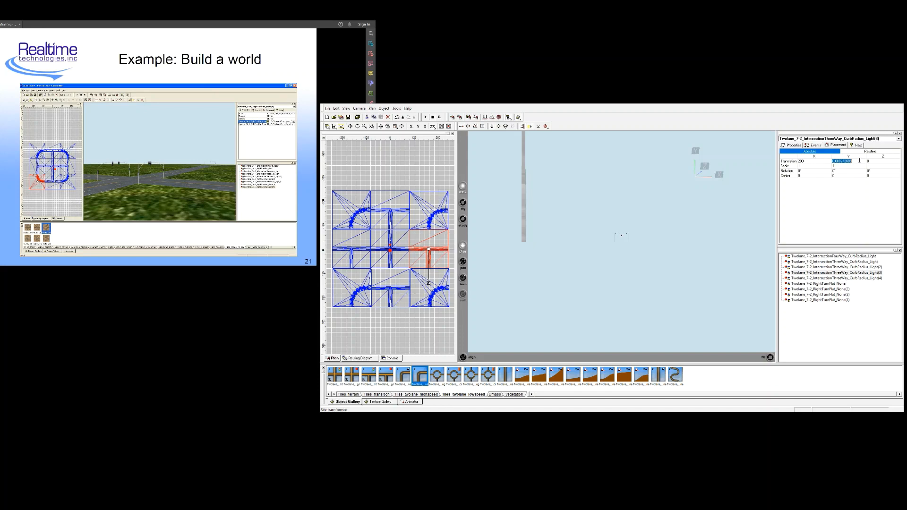
click(403, 321)
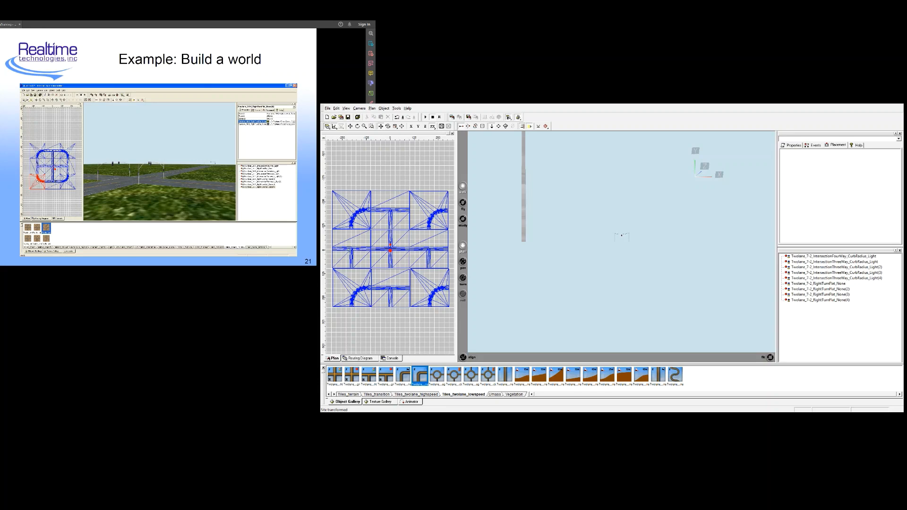
- Set the Y rotation of the three-way tile on the four-way's right side to -90 degrees
click(424, 247)
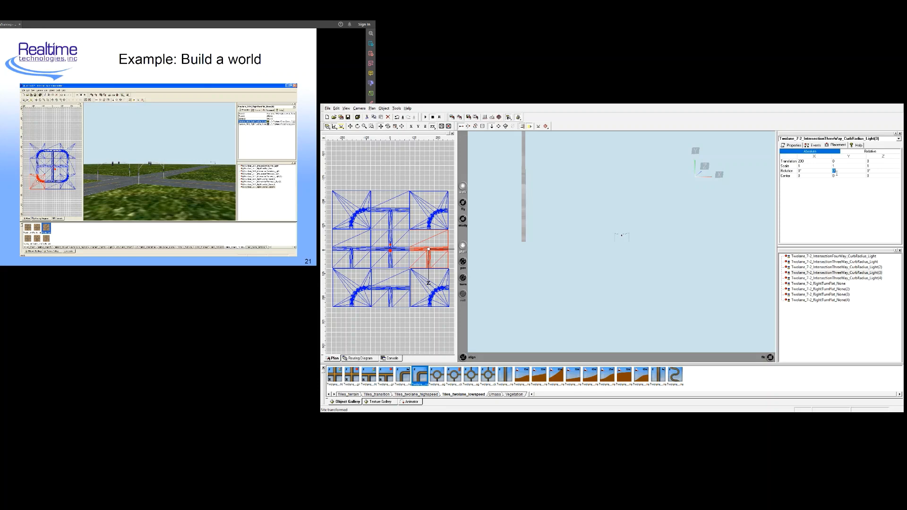
text(90)
key(Return)
text(-)
key(Return)
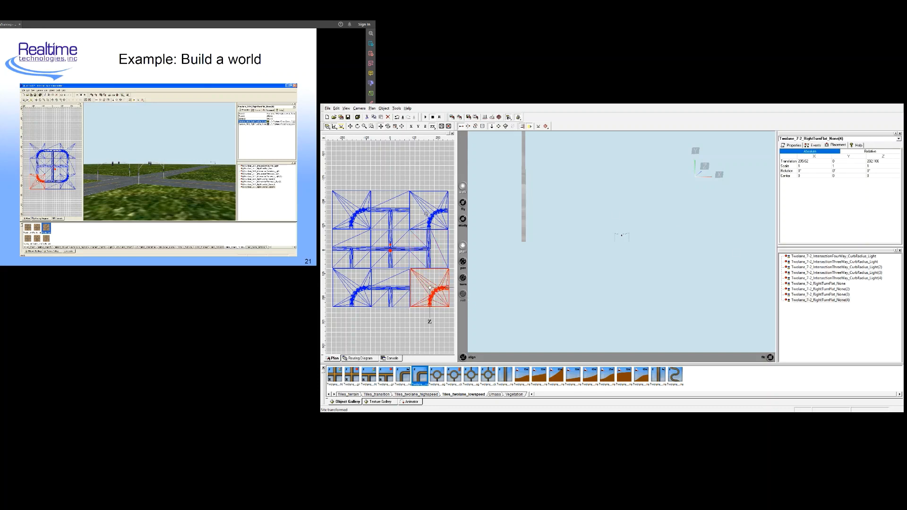
- Set the lower-right turn tile's absolute translation to 200 on X and 200 on Z
click(425, 244)
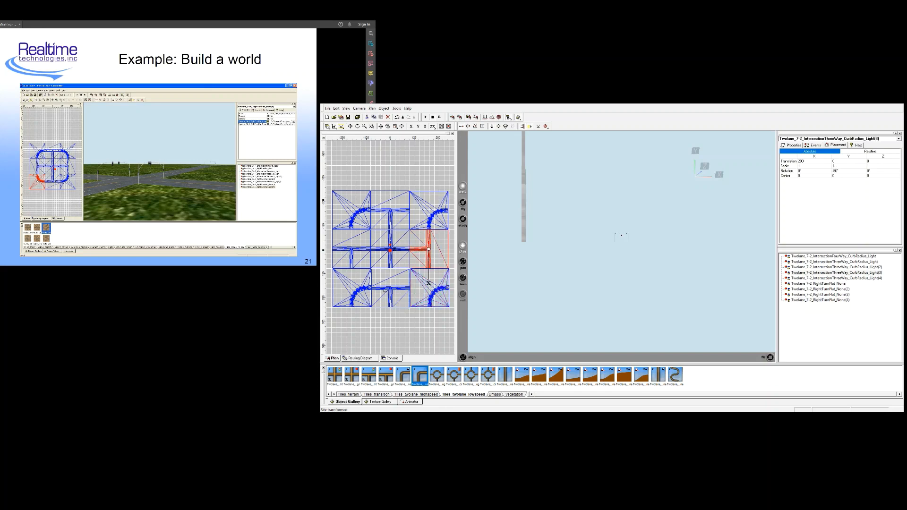
click(431, 280)
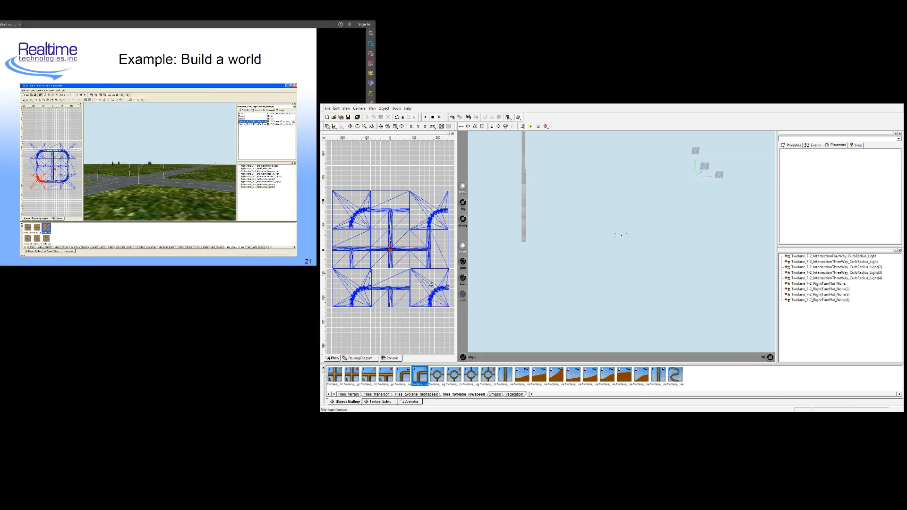
click(815, 162)
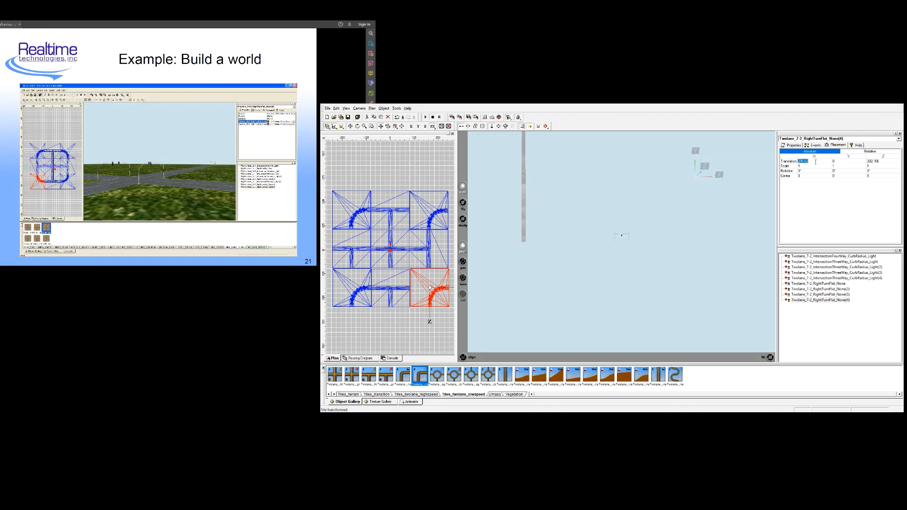
text(200)
key(Return)
click(885, 160)
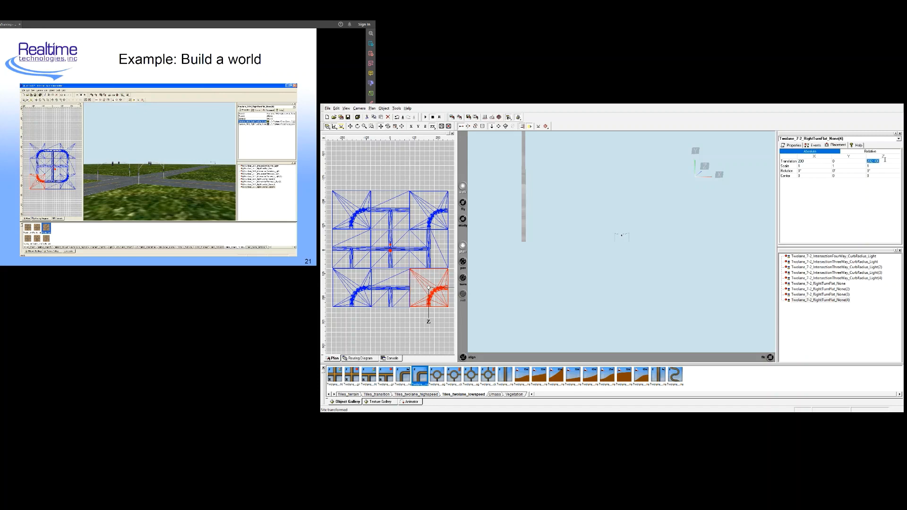
text(200)
key(Return)
- Set the lower-right turn tile's Y rotation to 180 degrees
click(848, 170)
text(180)
key(Return)
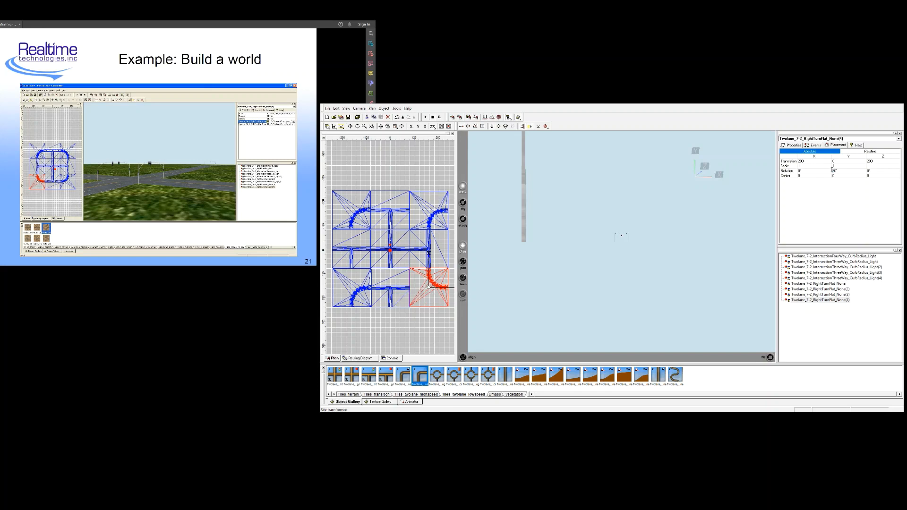
key(Return)
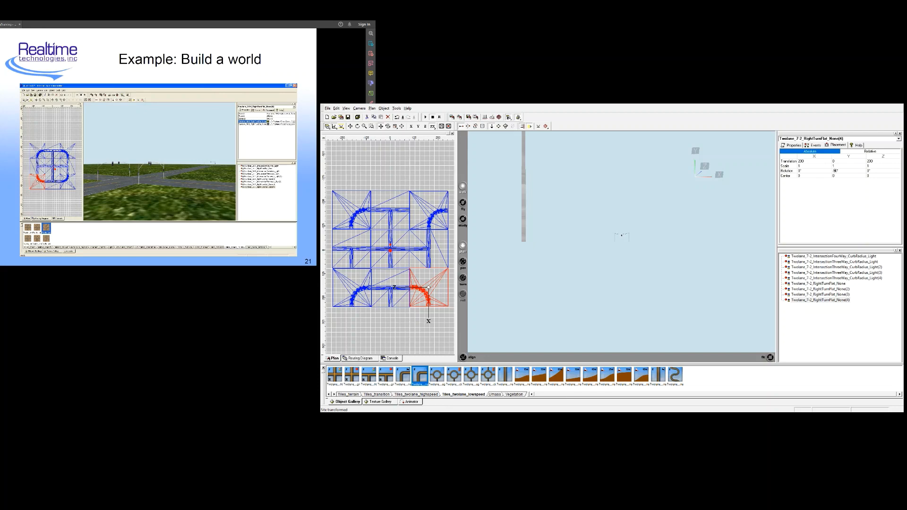
text(180)
key(Return)
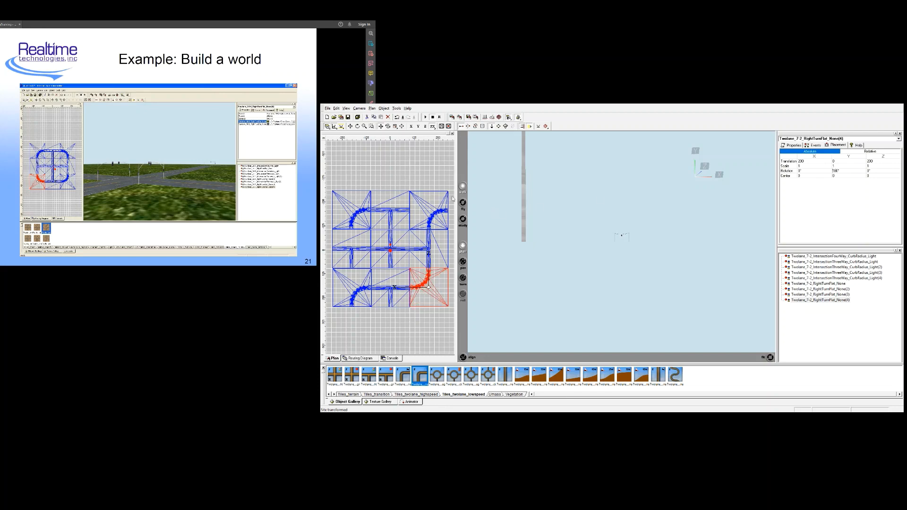
- Set the lower three-way tile's absolute translation to X 0, Y 0 and Z 200, and its Y rotation to 180 degrees
click(396, 292)
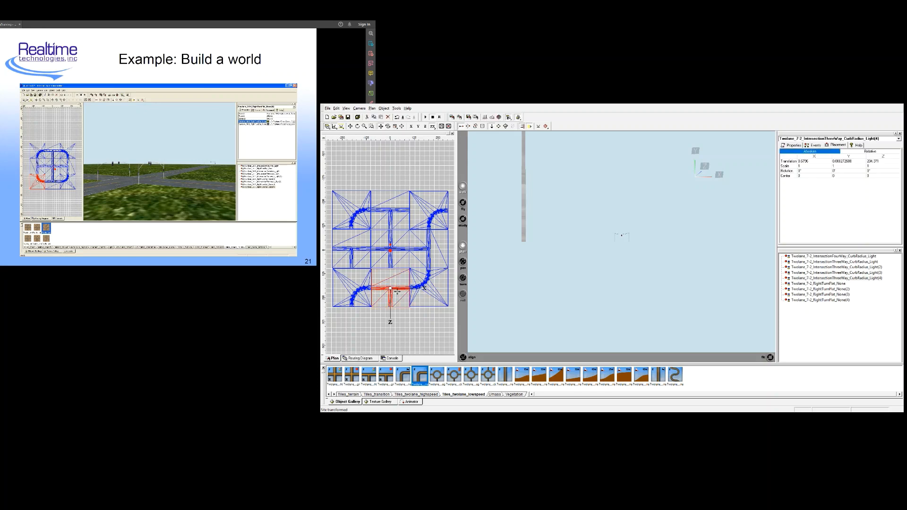
click(820, 163)
text(0)
click(850, 161)
text(0)
click(871, 160)
text(200)
key(Return)
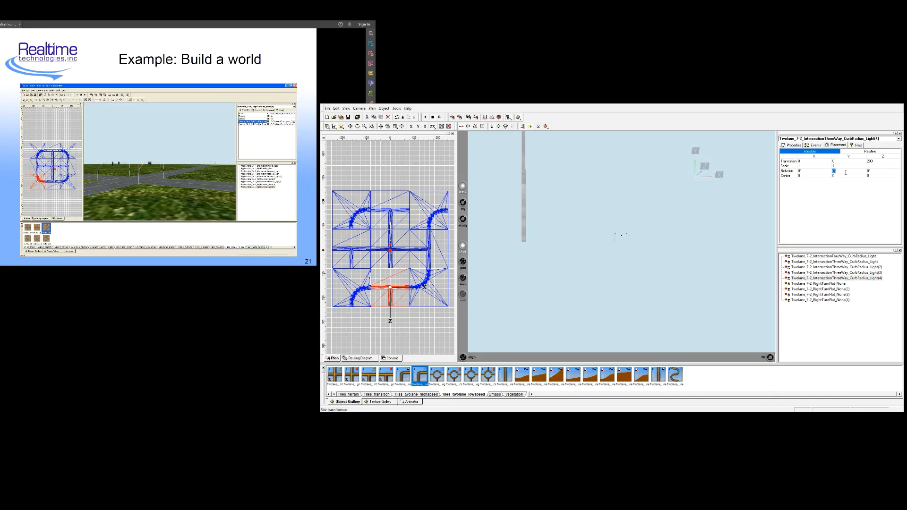
text(180)
key(Return)
- Set the lower-left turn tile's Z translation to 200, align its X position with the grid, and rotate it to join the adjacent roads
click(340, 284)
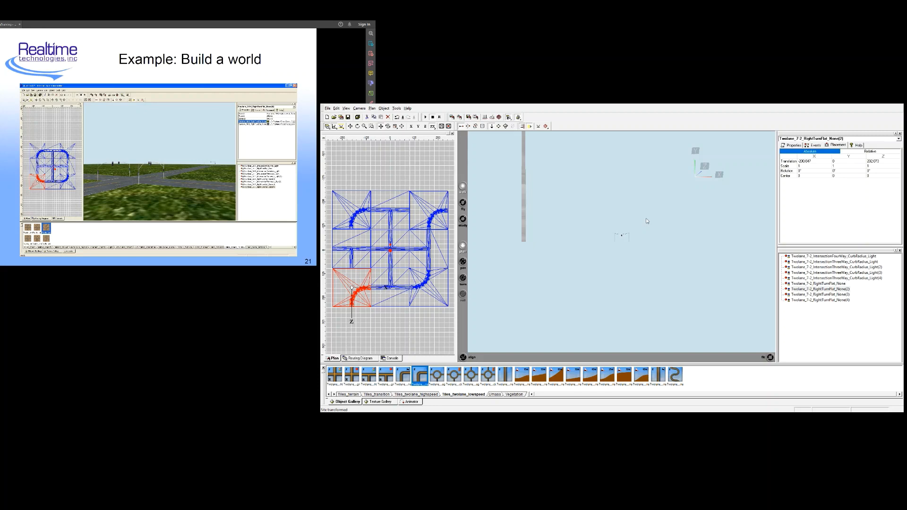
click(804, 161)
key(BackSpace)
key(Return)
click(872, 161)
text(200)
key(Return)
key(Return)
- Set the absolute translation of the three-way tile on the four-way's left side to X -200, Y 0 and Z 0
click(357, 251)
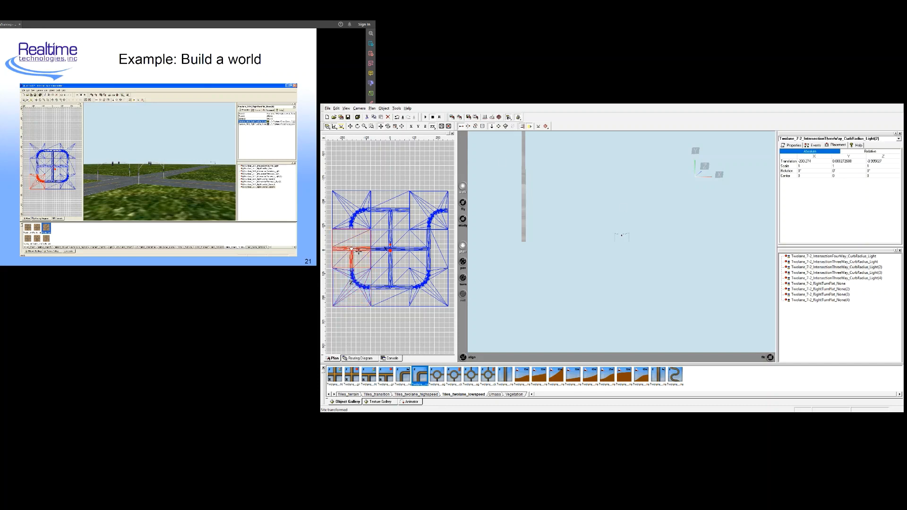
click(805, 161)
text(-200)
key(Return)
click(887, 161)
text(0)
click(842, 161)
text(0)
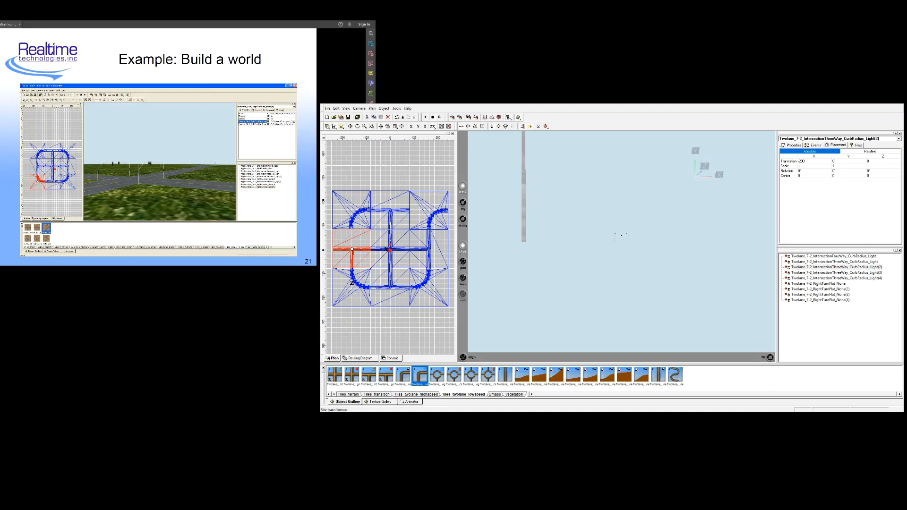
- Set the Y rotation of the three-way tile on the four-way's left side to 90 degrees
click(848, 170)
text(90)
key(Return)
- Set the upper-right turn tile's absolute translation to 200 on X and -200 on Z
click(349, 210)
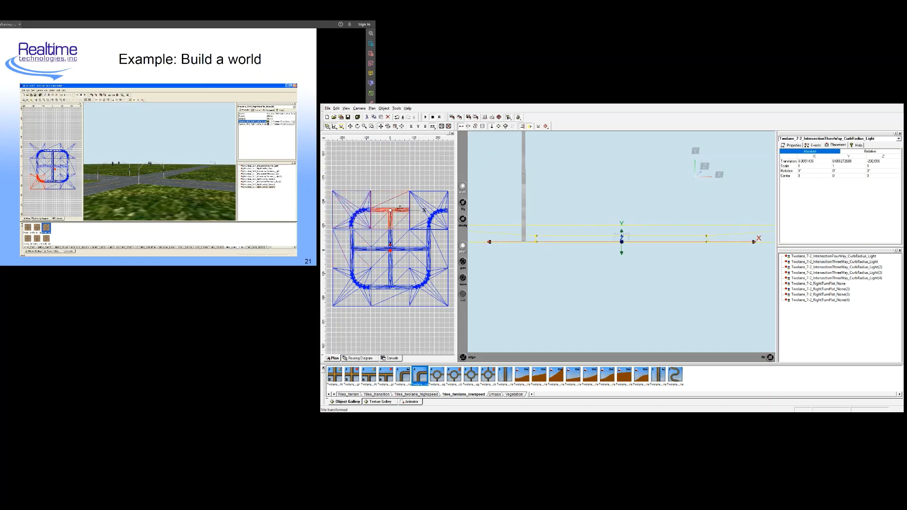
click(431, 209)
click(806, 163)
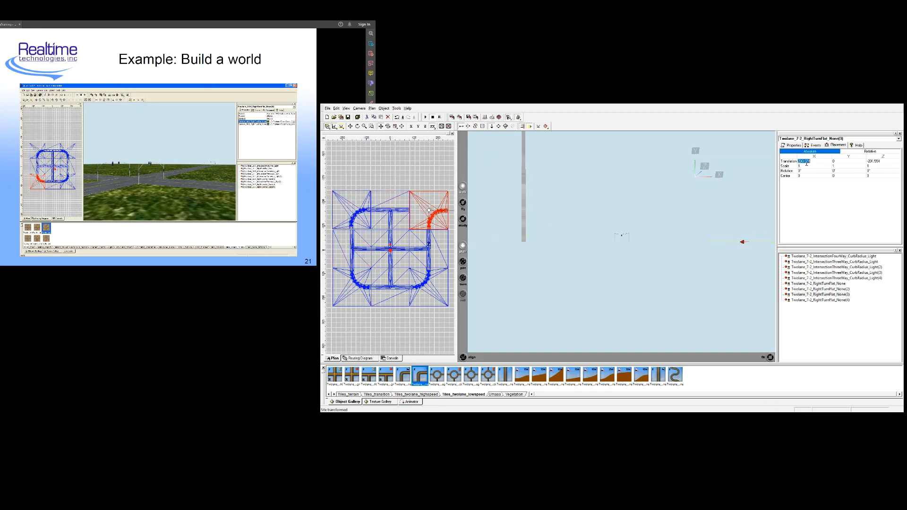
text(200)
click(884, 161)
key(BackSpace)
- Set the upper-right turn tile's Y rotation to -90 degrees
click(851, 170)
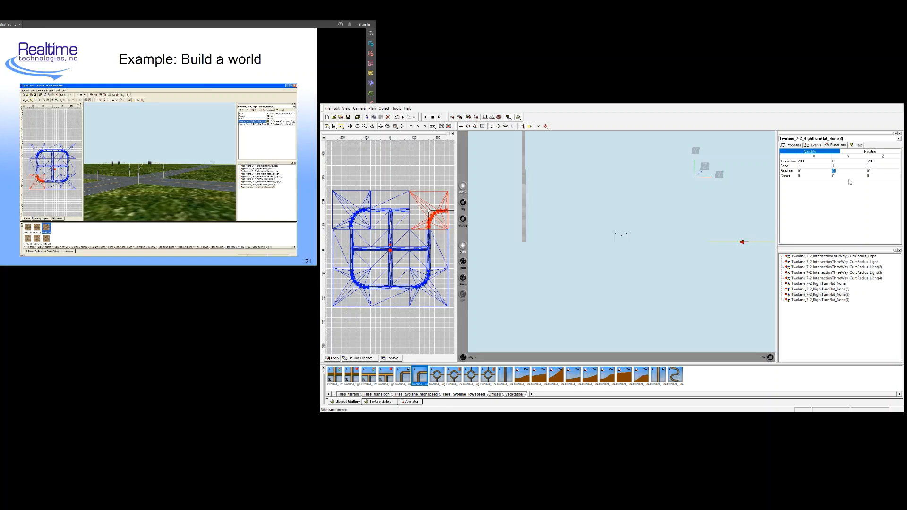
key(BackSpace)
text(90)
key(Return)
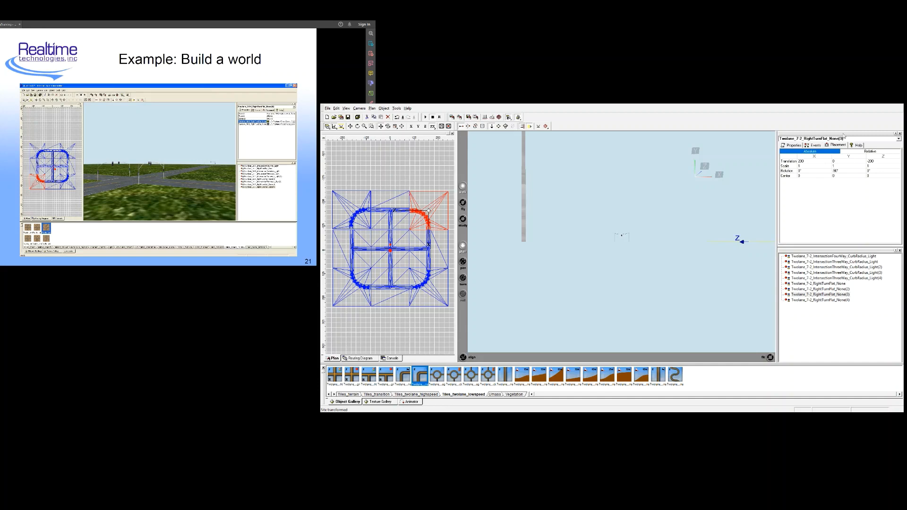
- Set the upper three-way tile's absolute translation to X 0, Y 0 and Z -200
click(386, 326)
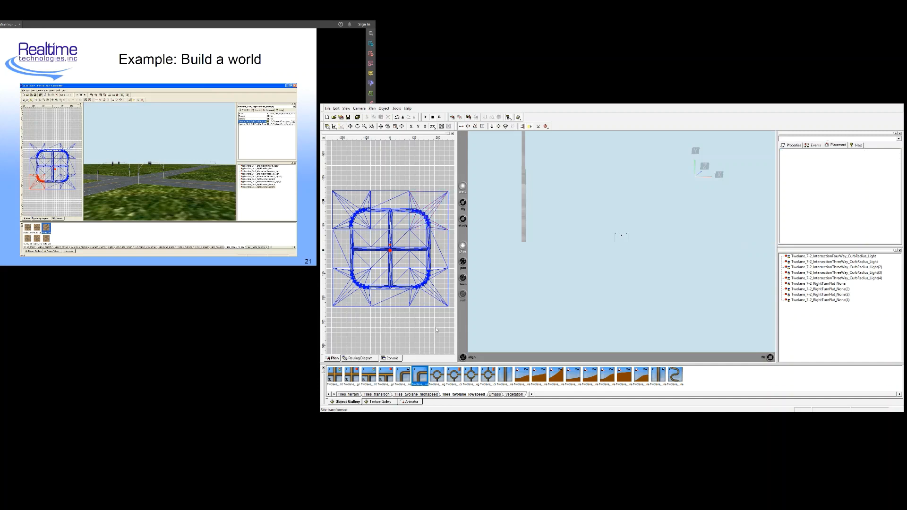
click(427, 214)
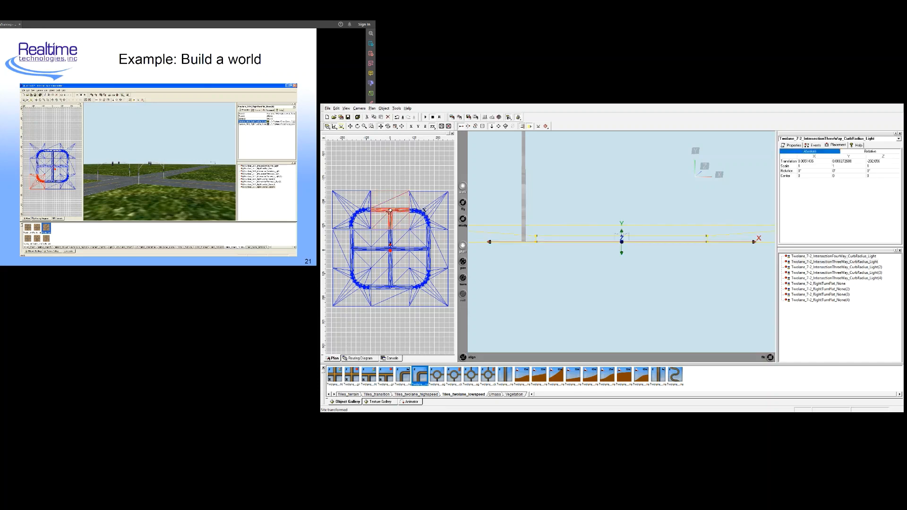
click(851, 161)
text(0)
key(shift+Tab)
text(0)
click(895, 161)
text(-200)
key(Return)
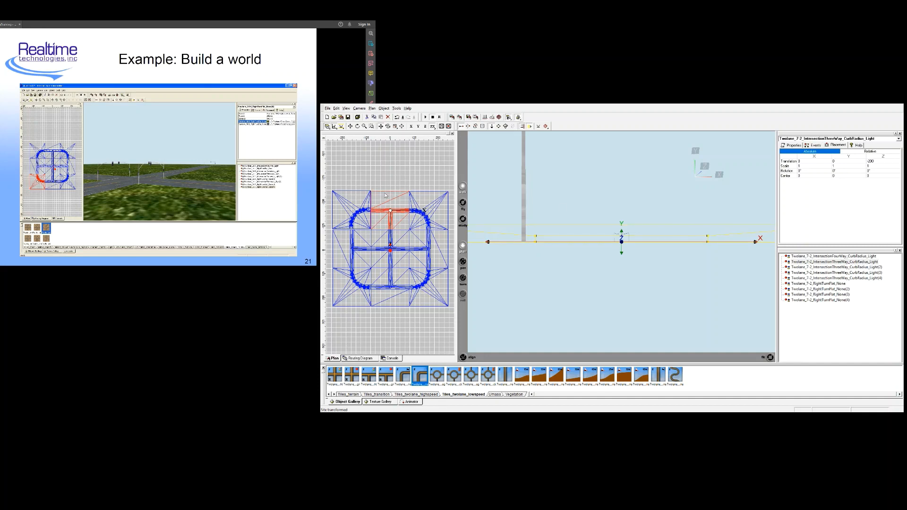
- Set the upper-left turn tile's absolute translation to -200 on X and -200 on Z, leaving the tile deselected
click(363, 204)
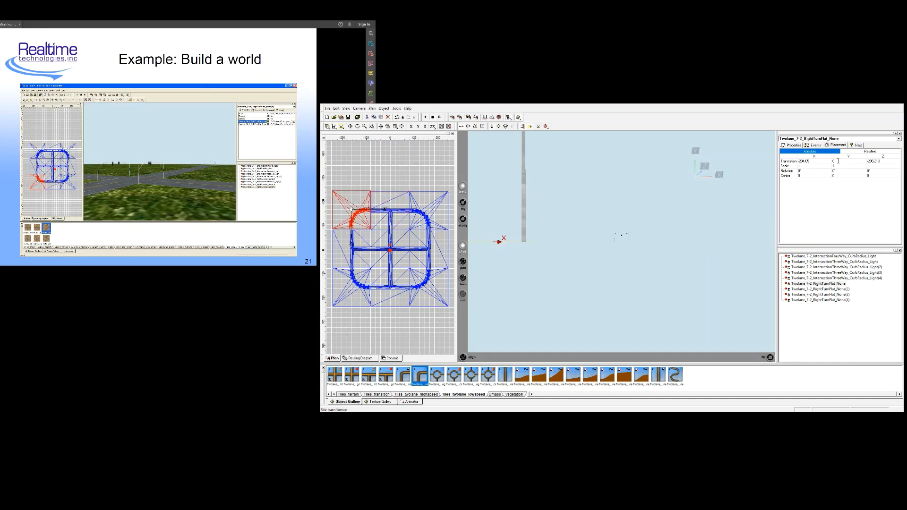
click(820, 161)
text(-)
key(Return)
click(868, 161)
key(BackSpace)
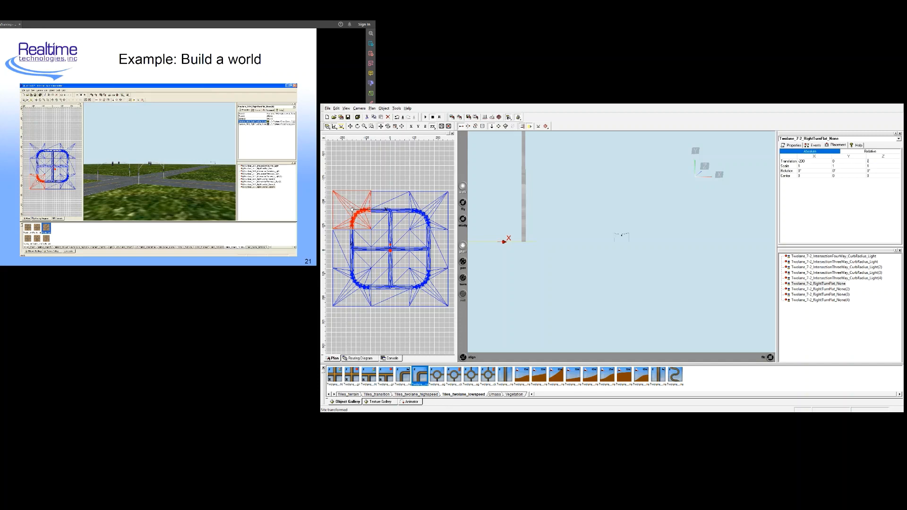
text(-200)
key(Return)
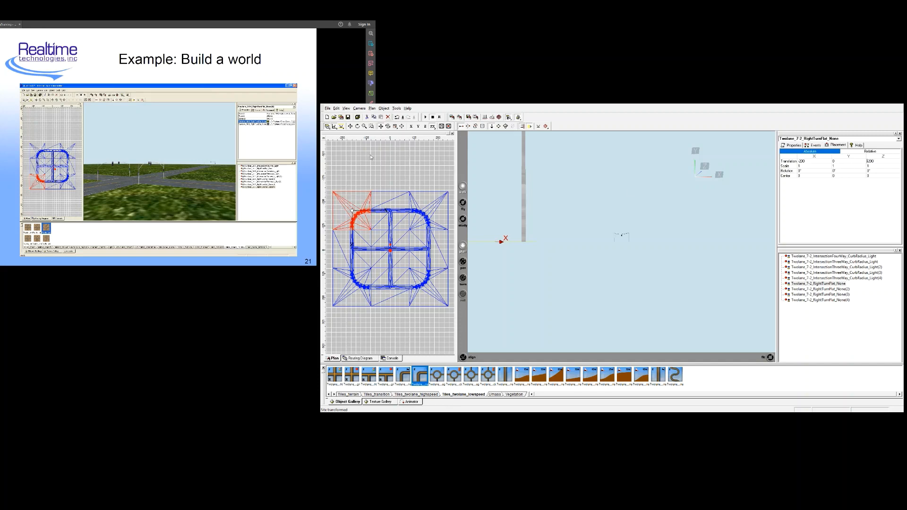
click(402, 339)
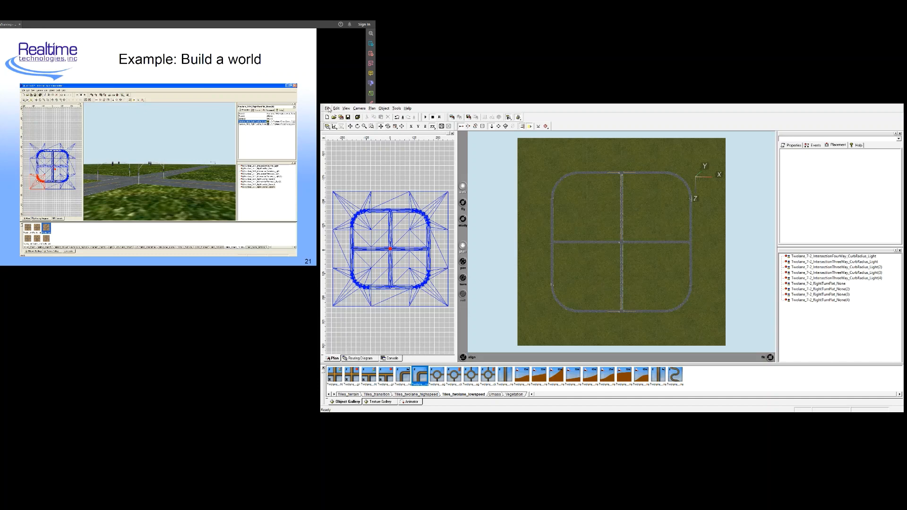
- Save the world as Test.wrl in the UofM folder inside SaveAsObjects
click(338, 140)
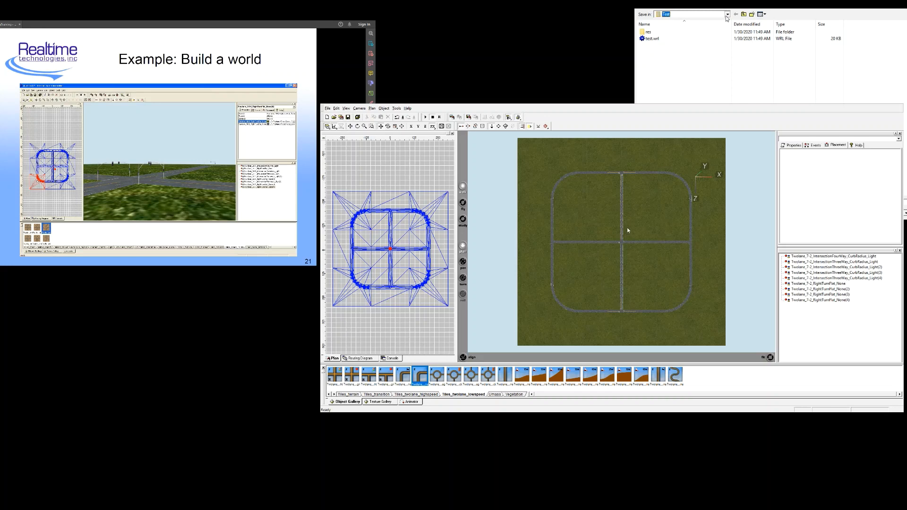
click(594, 314)
double_click(667, 52)
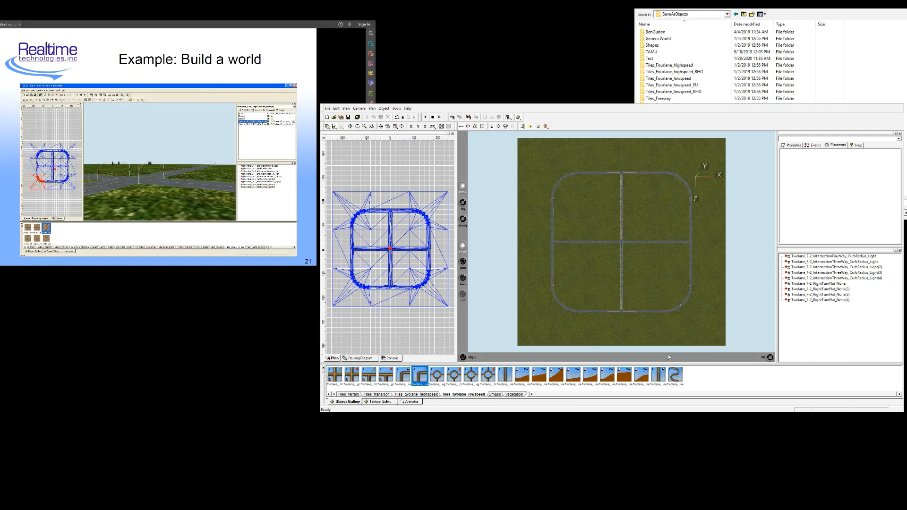
key(Return)
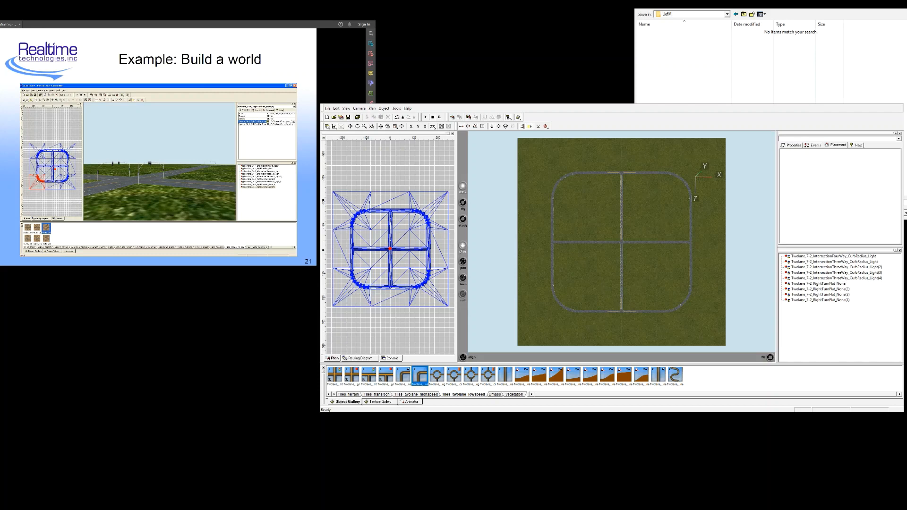
key(Return)
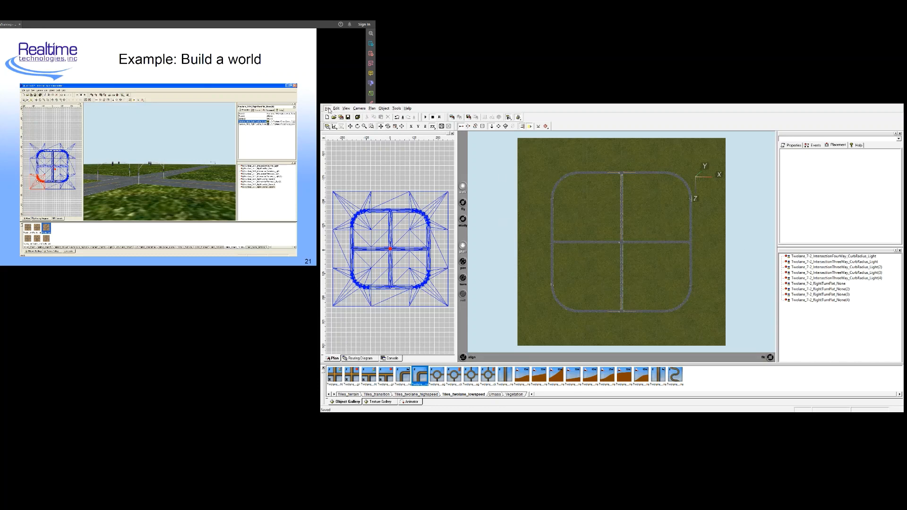
click(336, 140)
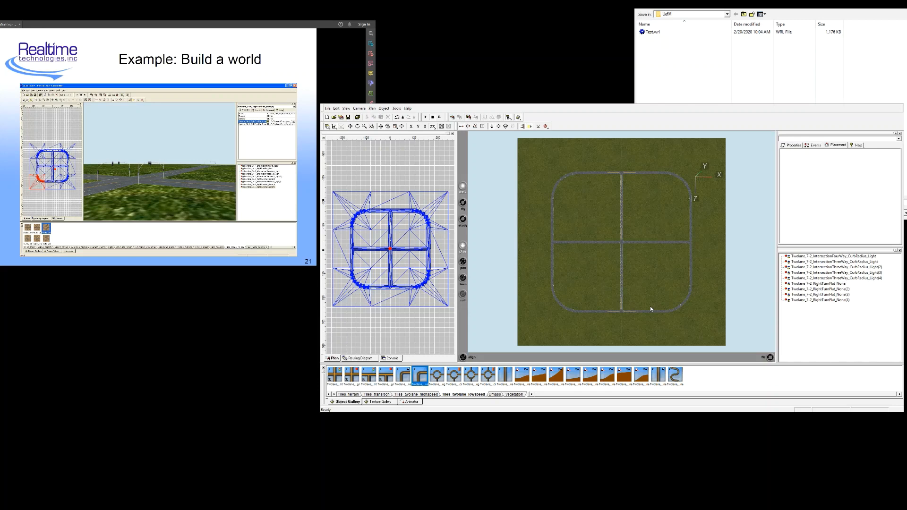
click(727, 15)
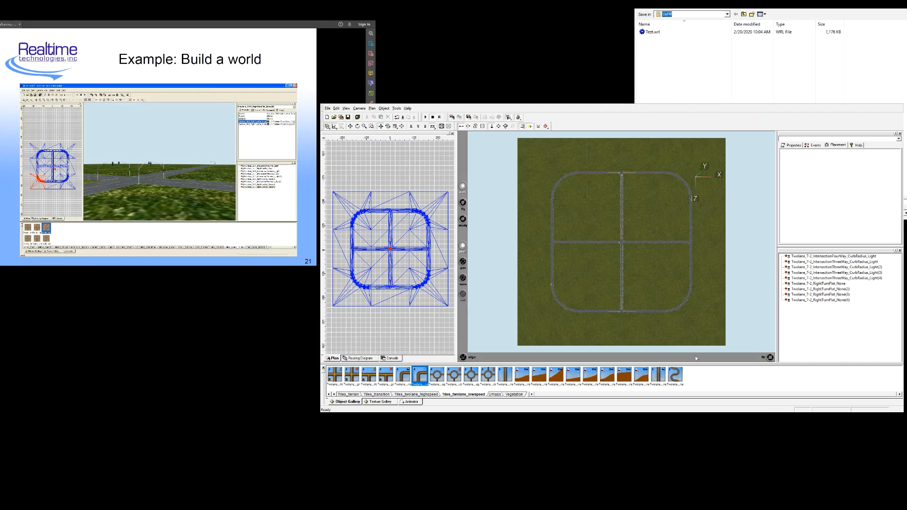
click(807, 398)
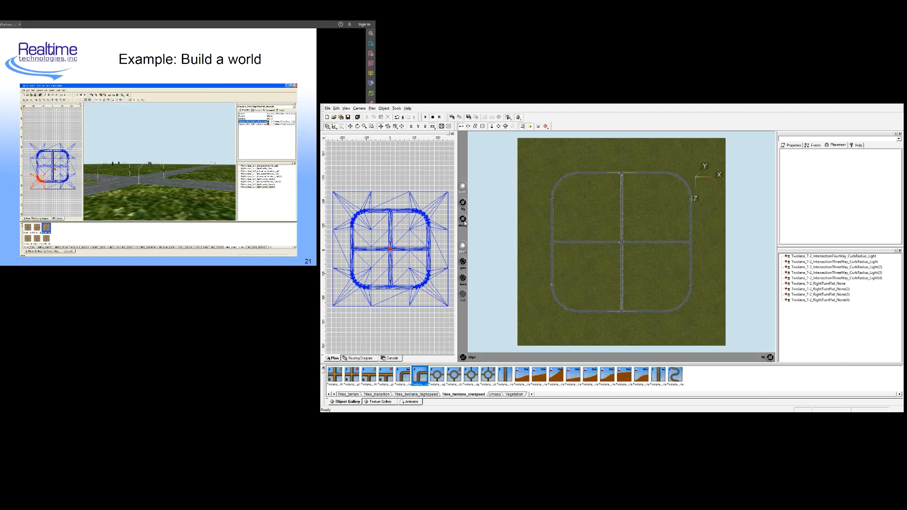
- Move the 3D camera from the overhead view down to road level to examine the road surface and lane markings
click(510, 303)
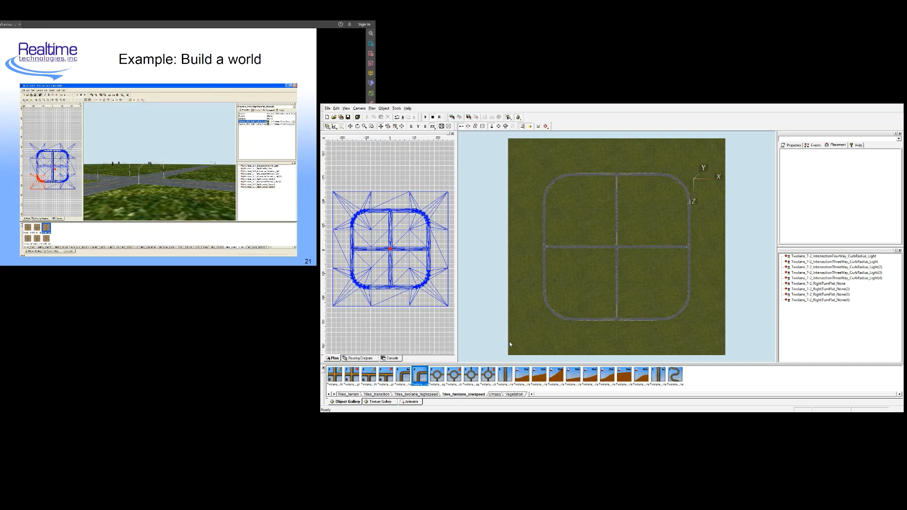
click(509, 344)
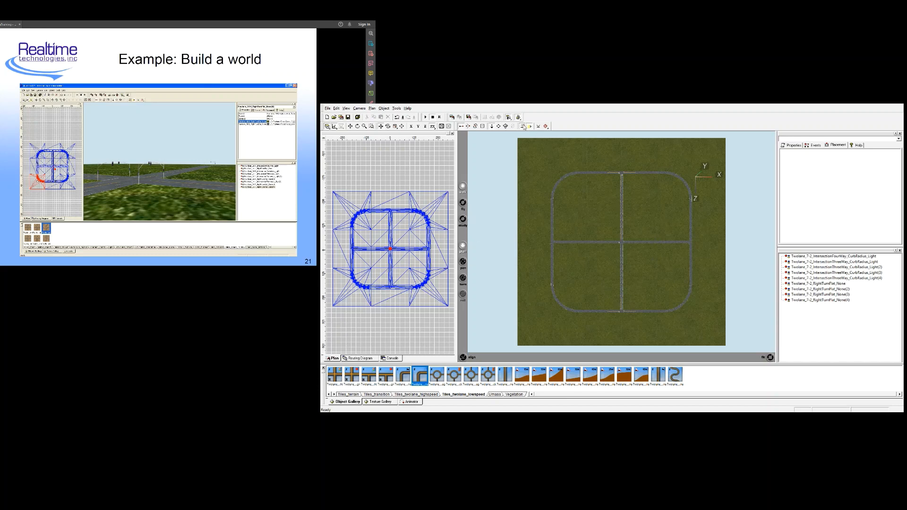
click(463, 202)
drag(622, 262, 613, 140)
click(463, 186)
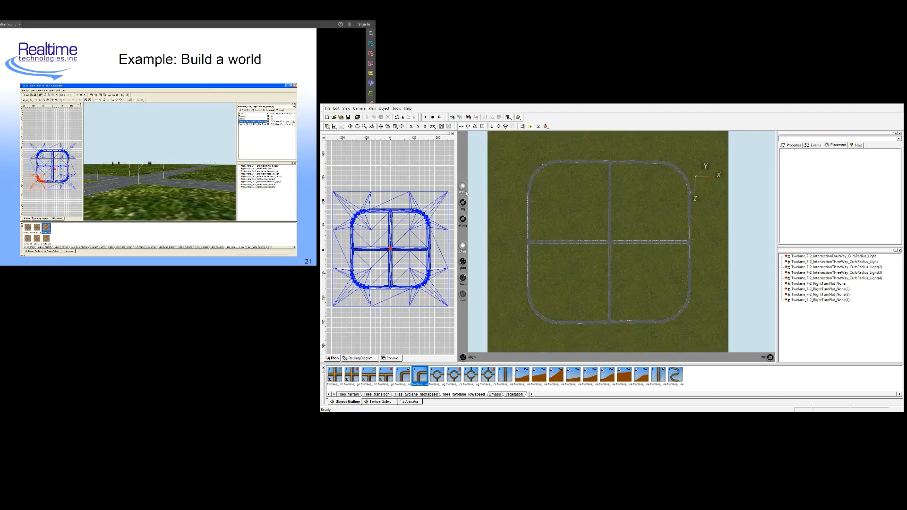
drag(614, 259, 611, 229)
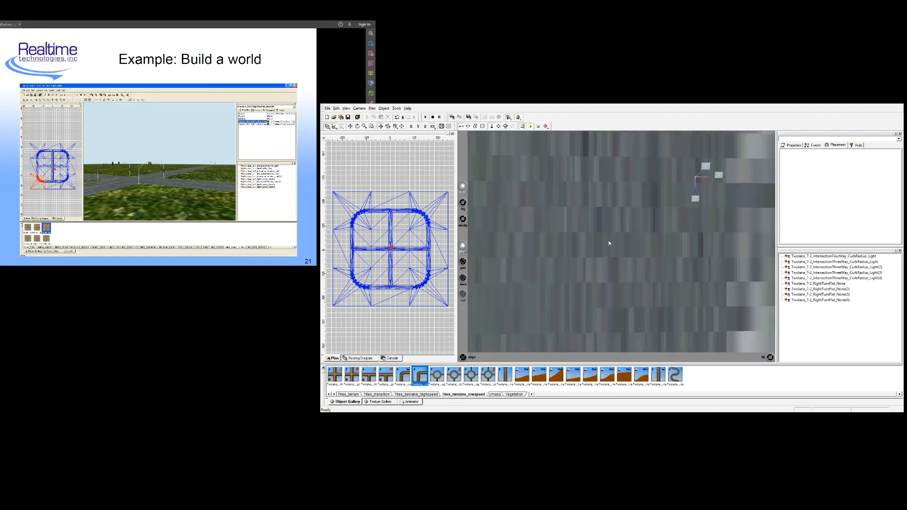
click(463, 261)
click(464, 279)
drag(588, 217, 594, 184)
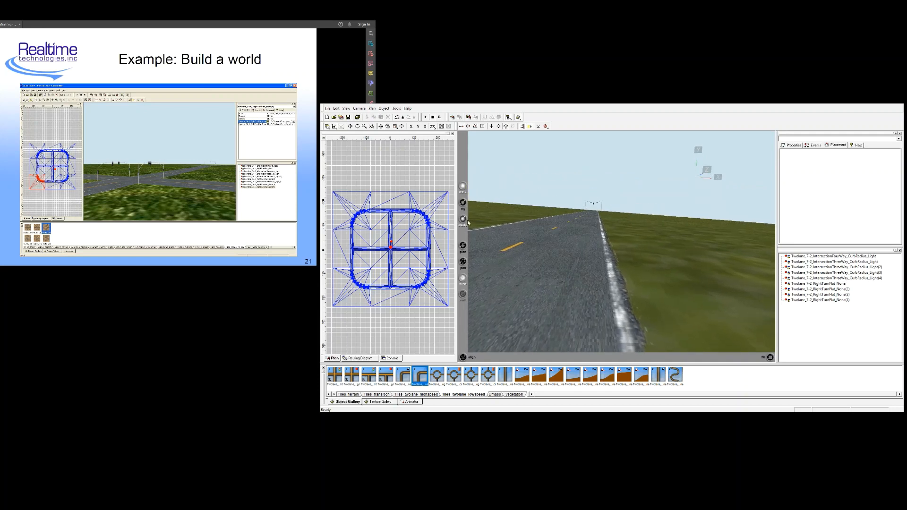
- Move the 3D camera back along the road at ground level and turn it both ways to examine the approach to the four-way intersection
click(462, 249)
drag(576, 246, 603, 201)
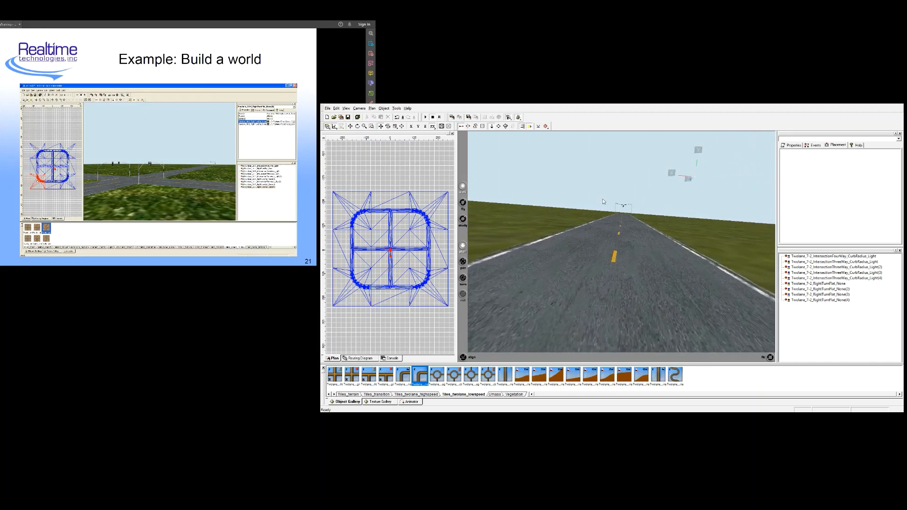
key(Up)
key(Right)
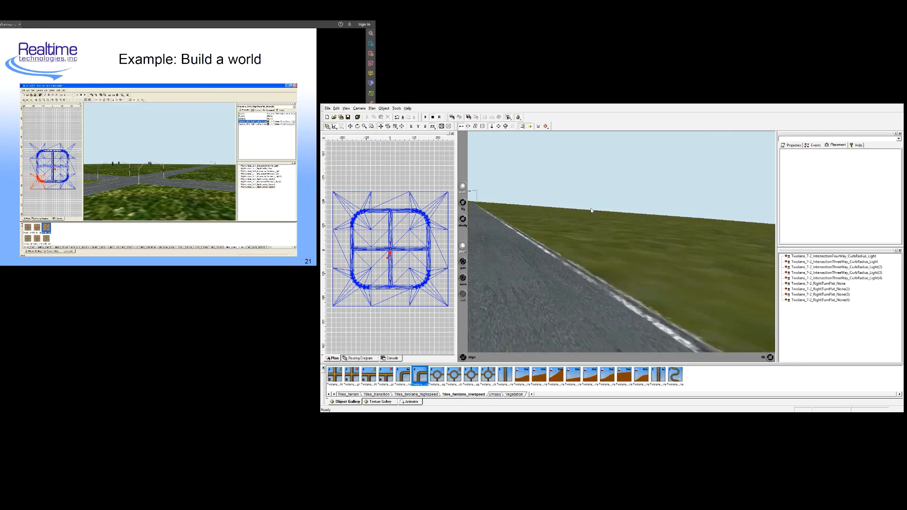
key(Left)
key(Up)
key(Left)
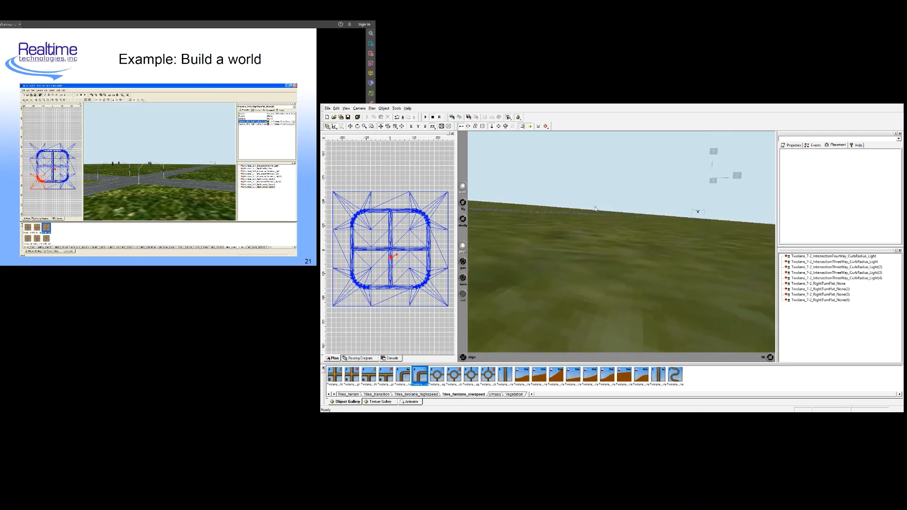
key(Right)
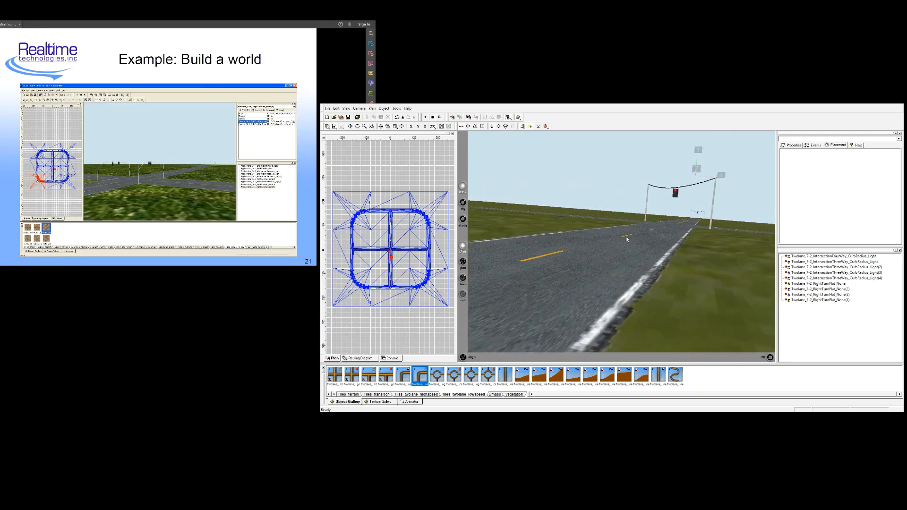
key(Left)
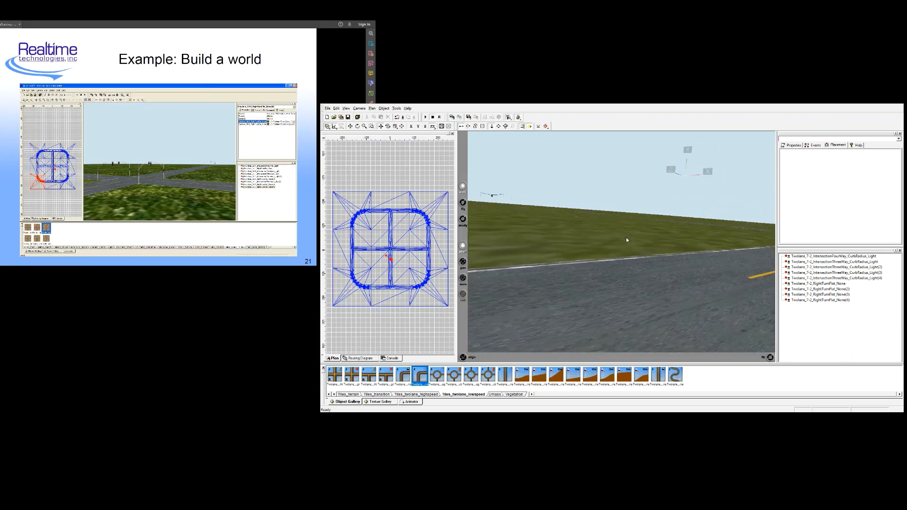
key(Right)
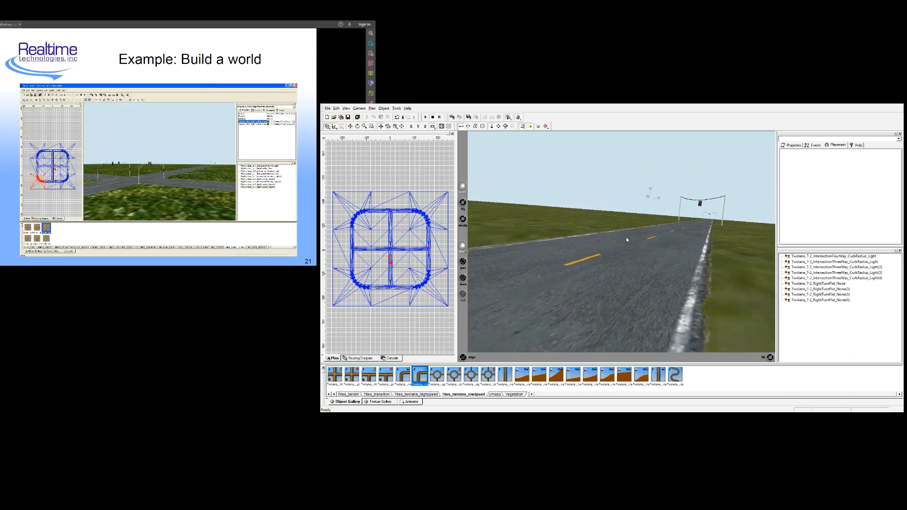
key(Left)
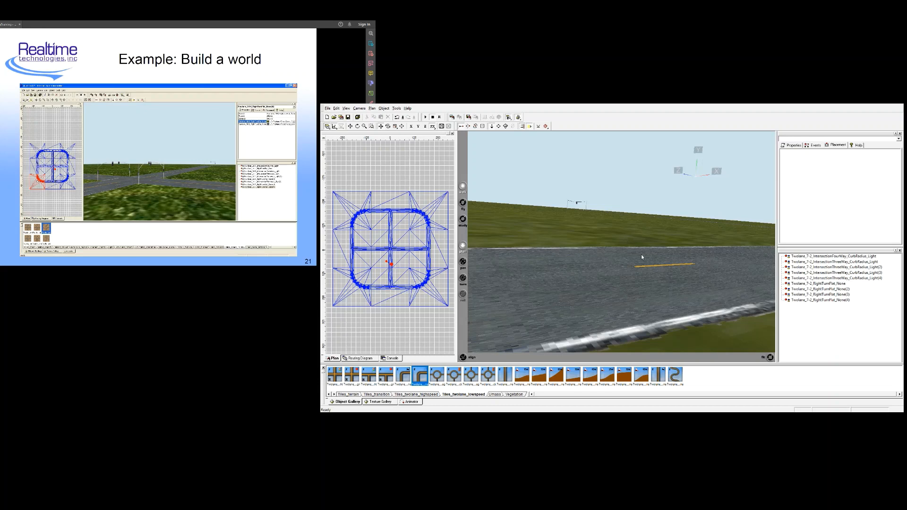
key(Right)
key(Left)
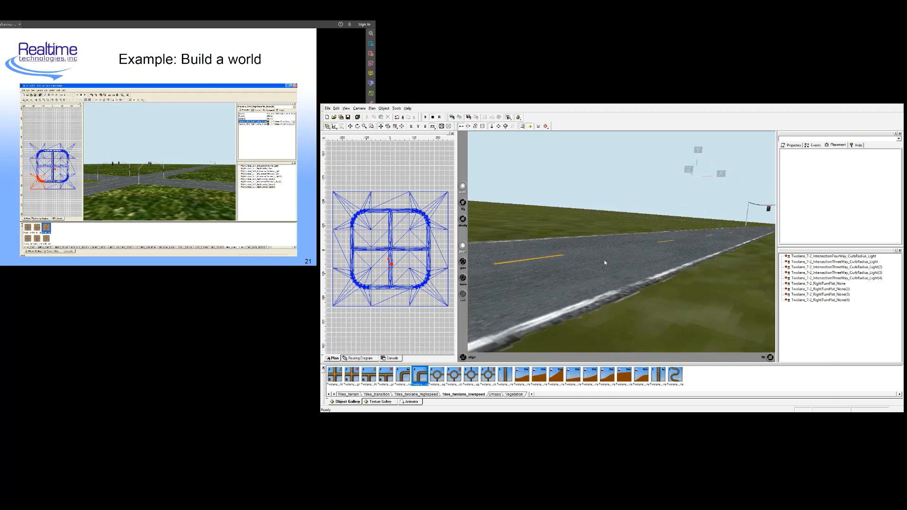
key(Right)
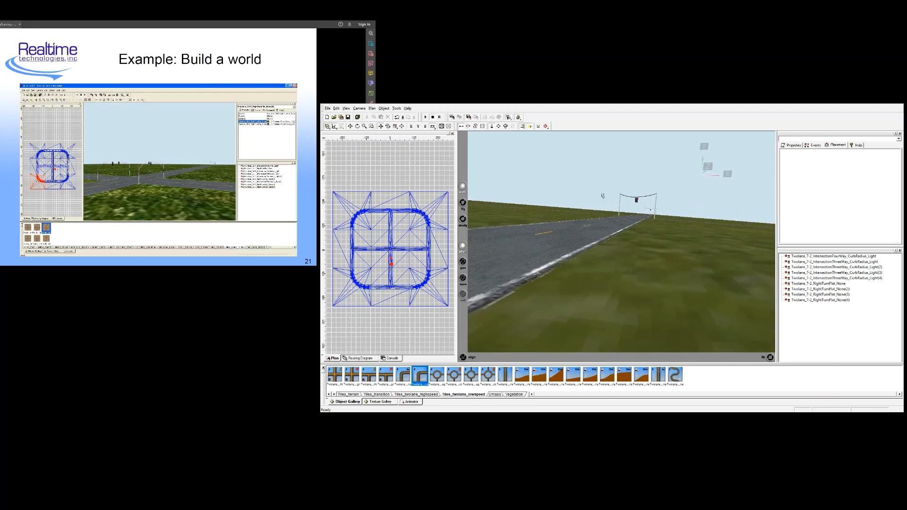
click(582, 288)
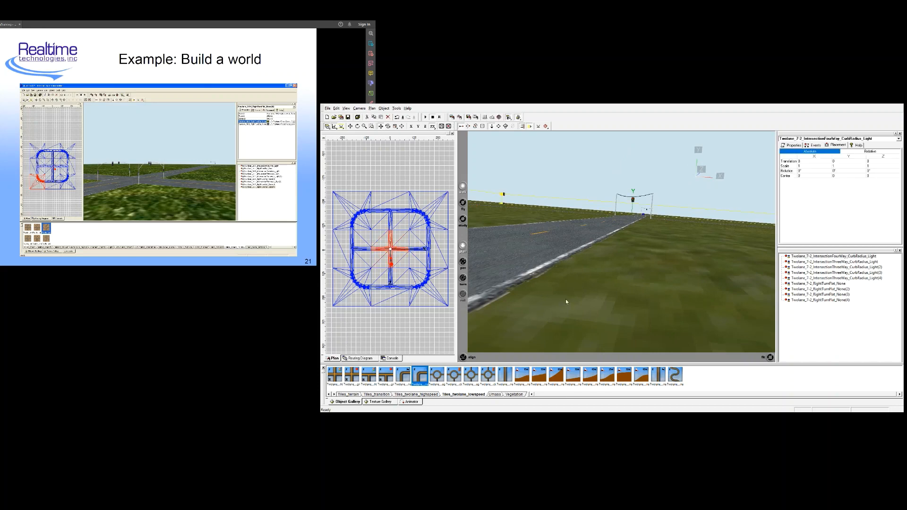
click(429, 318)
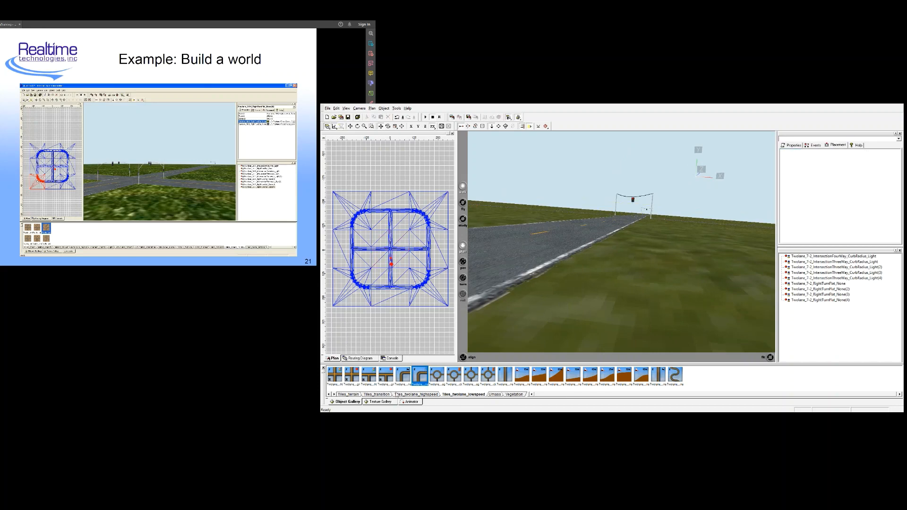
- Show the Scenario_control objects in the object gallery
click(328, 394)
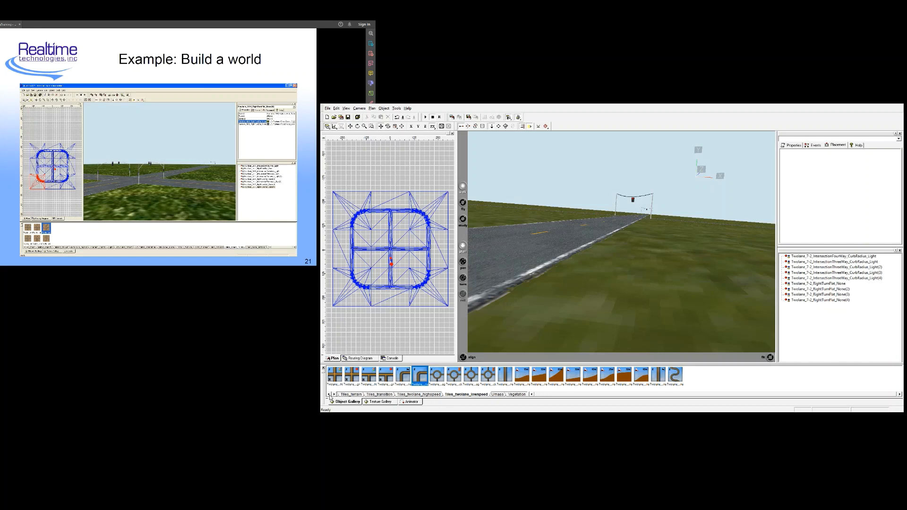
click(329, 394)
click(329, 394)
click(329, 394)
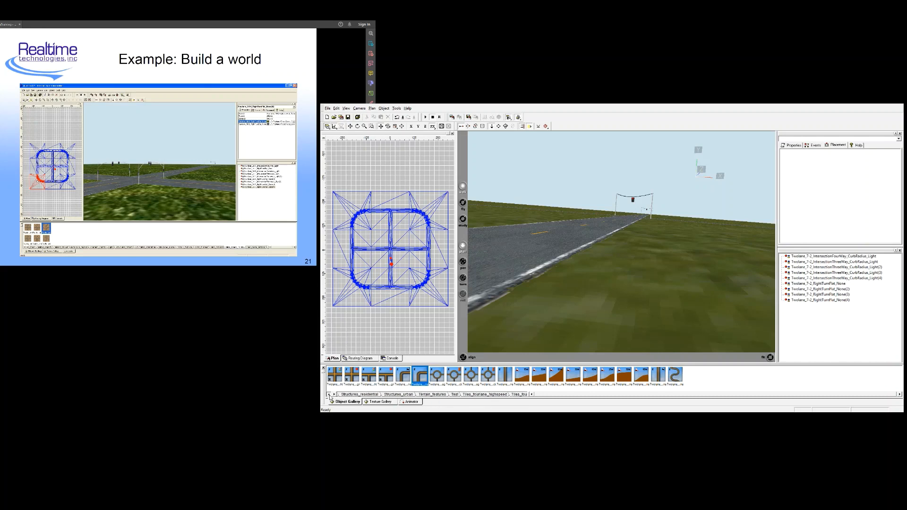
click(329, 394)
click(328, 394)
click(329, 394)
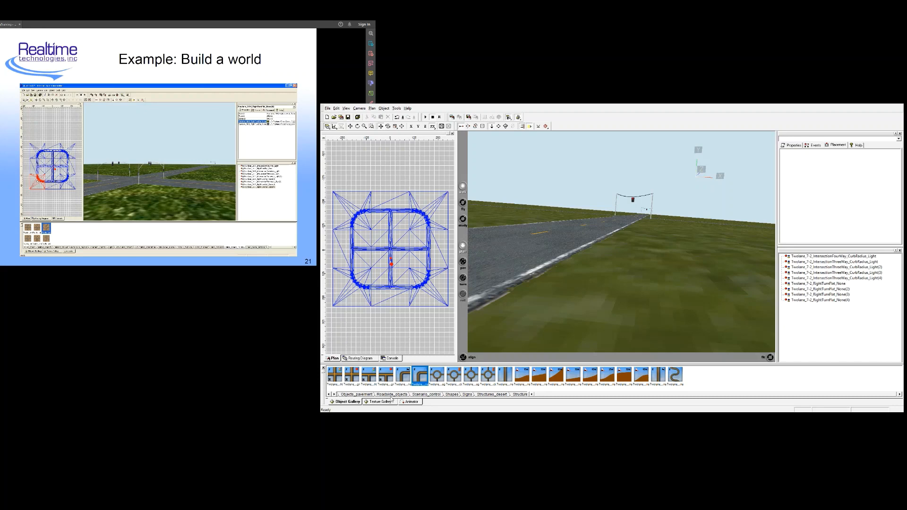
click(426, 395)
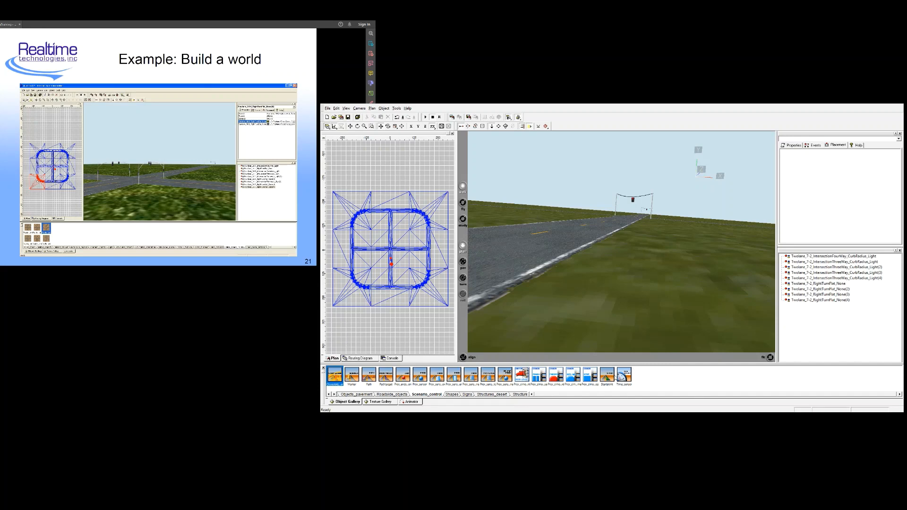
- Place a StartPoint from the gallery on the road of the four-way intersection tile and set its absolute Y translation to 0
click(609, 384)
drag(607, 382, 542, 247)
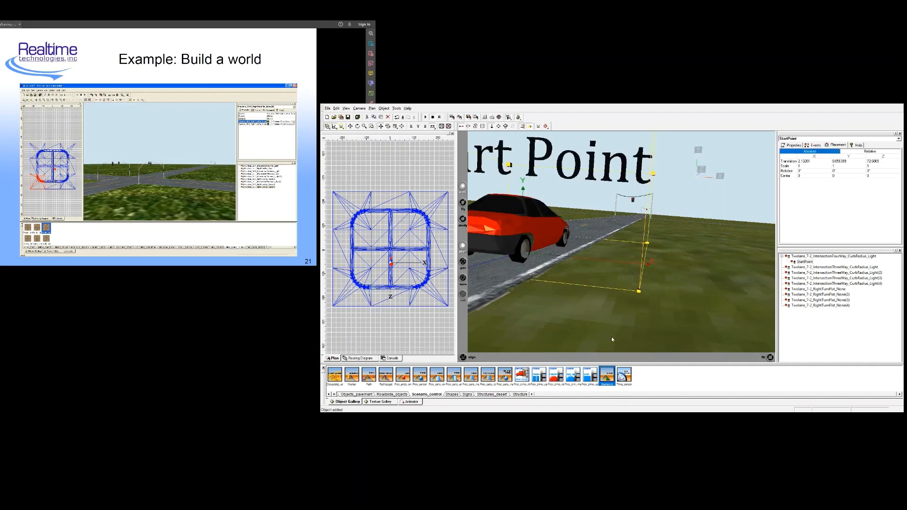
key(Left)
click(603, 385)
double_click(859, 162)
text(0)
key(Return)
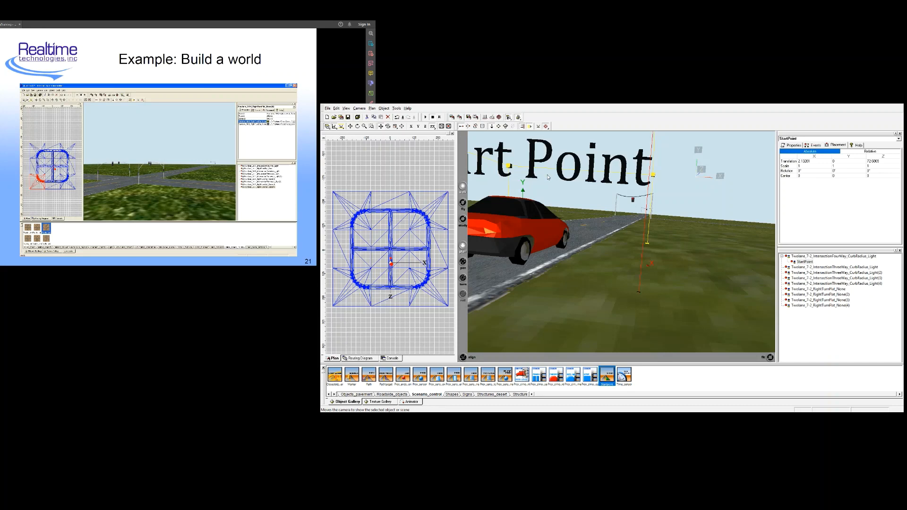
- Frame the StartPoint in the 3D view, from the front and from directly overhead
click(546, 127)
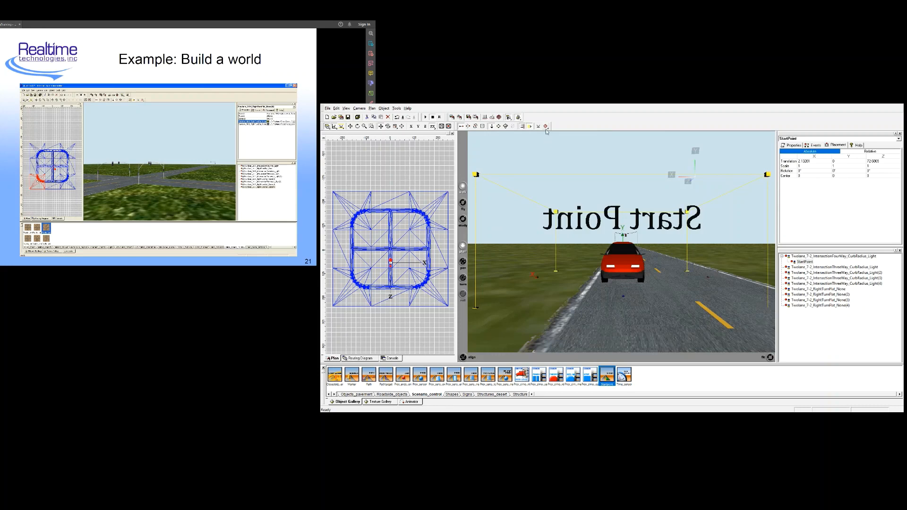
click(747, 166)
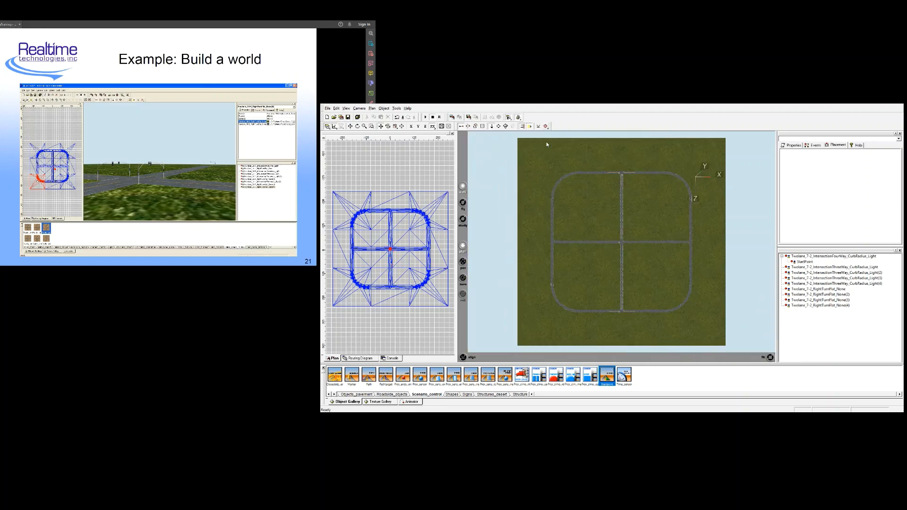
click(804, 261)
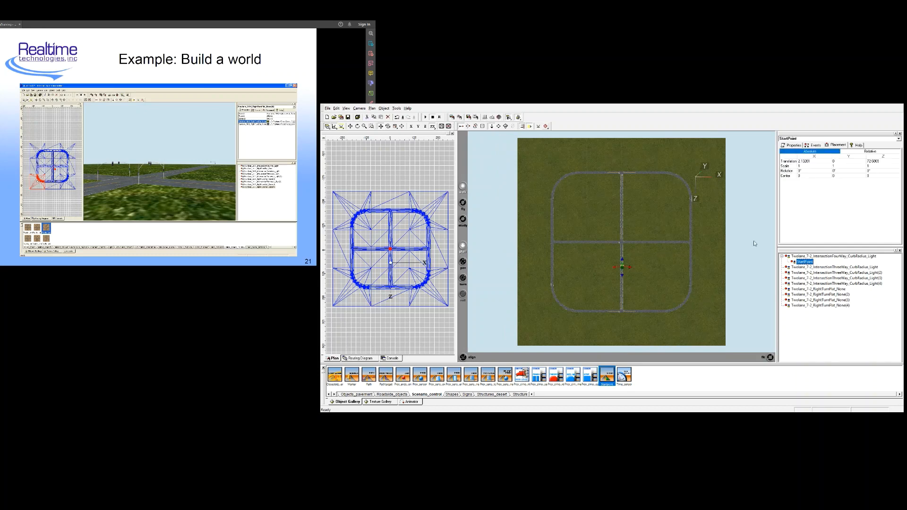
click(547, 126)
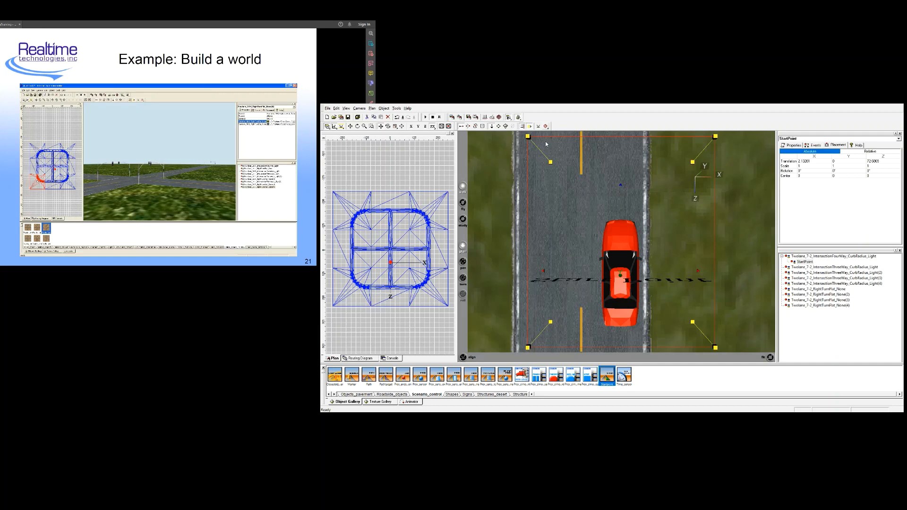
- Frame the three-way intersection tile on the world's right edge in the 3D view, and return to the overview of the whole world
click(387, 242)
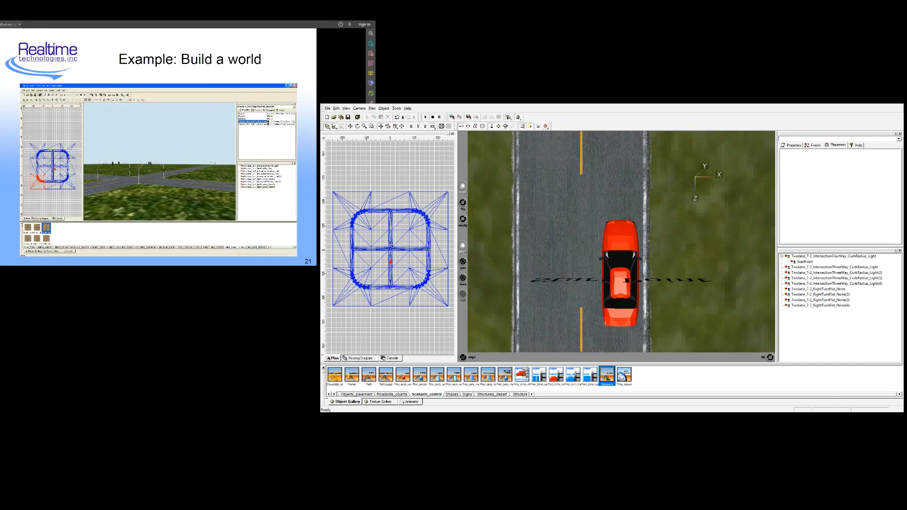
click(390, 245)
click(429, 248)
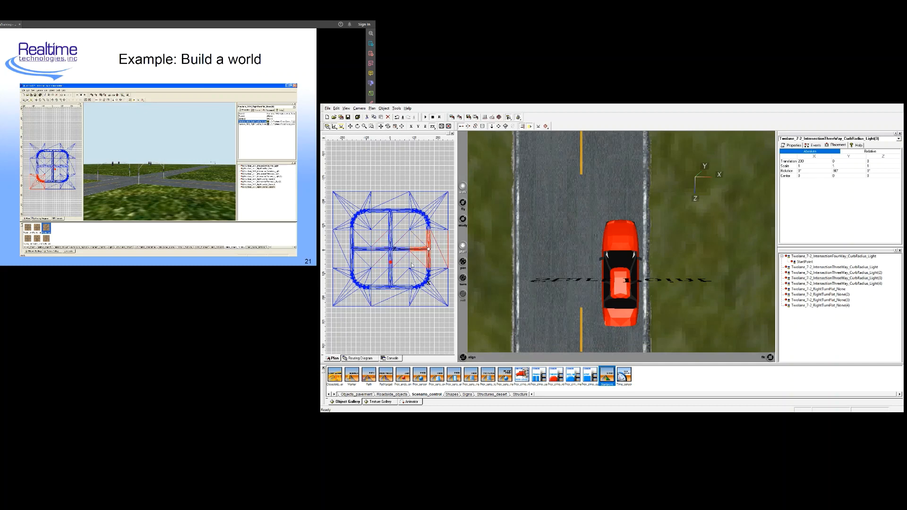
click(546, 127)
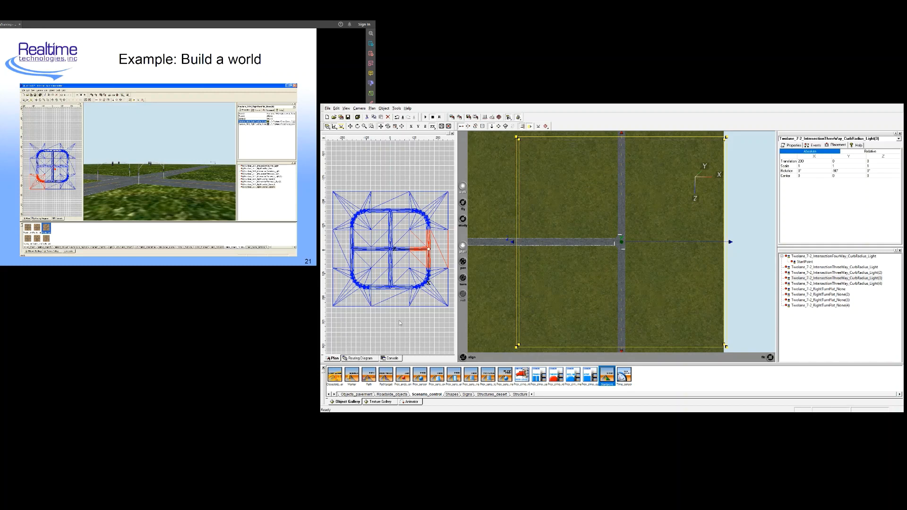
click(426, 335)
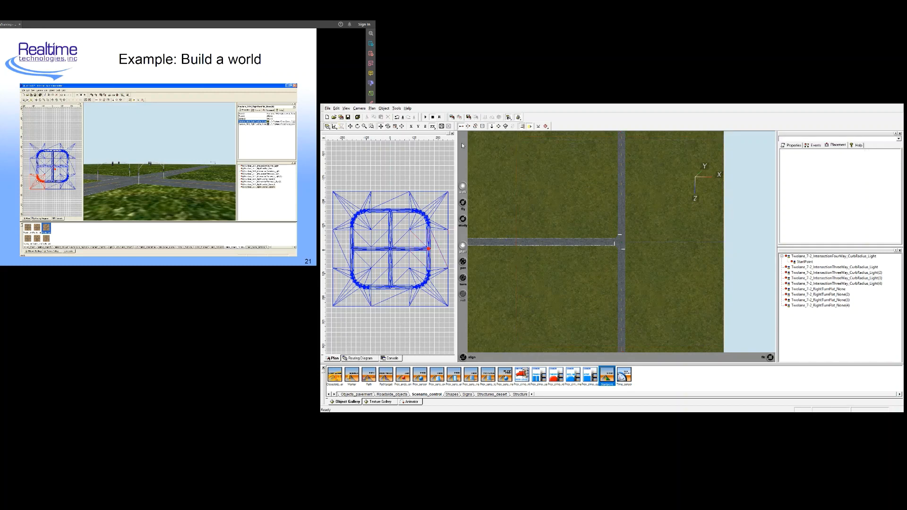
click(546, 127)
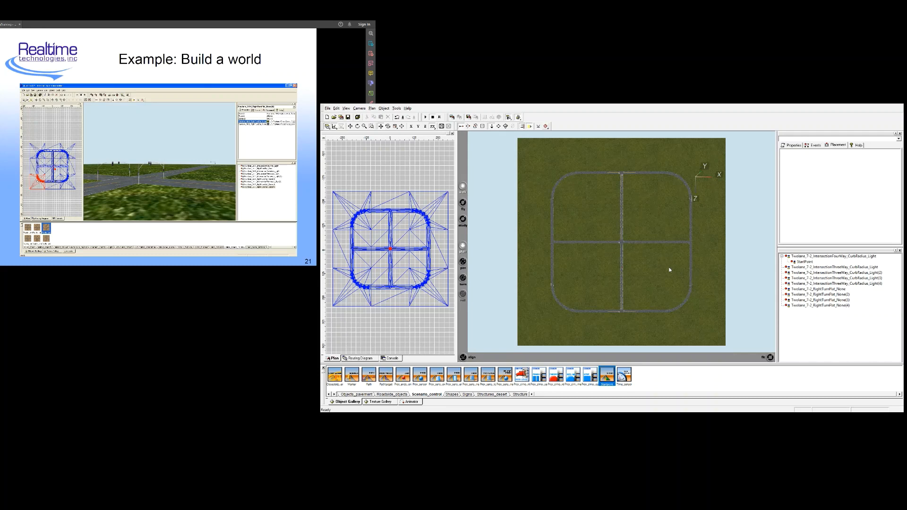
- Shift the StartPoint slightly toward the centre line within its lane, set its absolute Y translation to 0, and deselect it
click(804, 262)
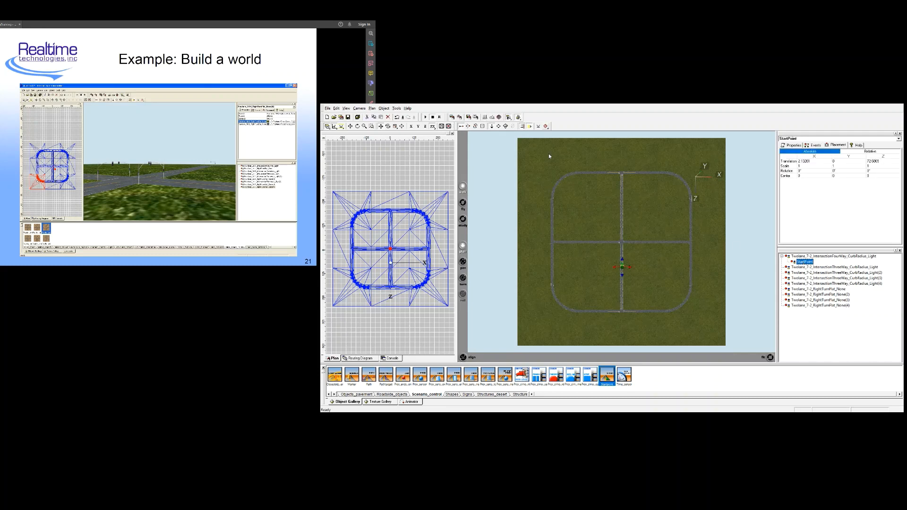
click(546, 126)
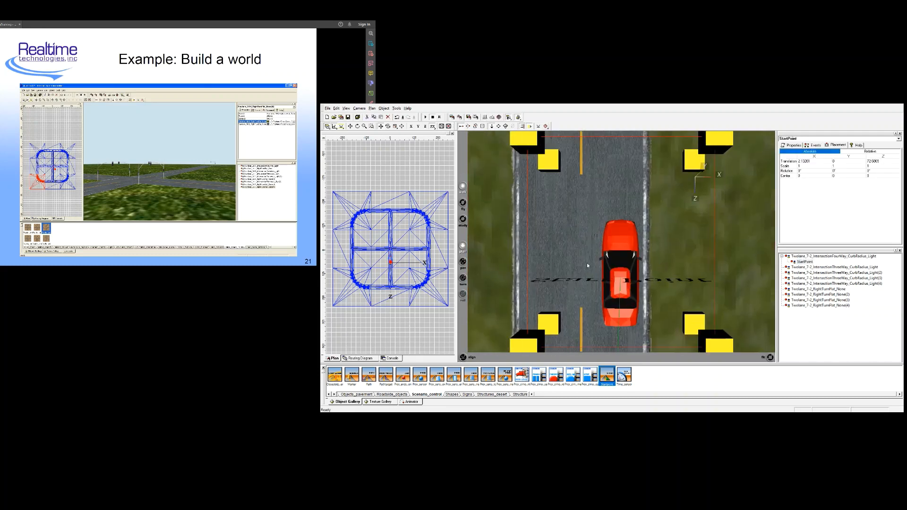
drag(622, 264, 617, 264)
click(843, 161)
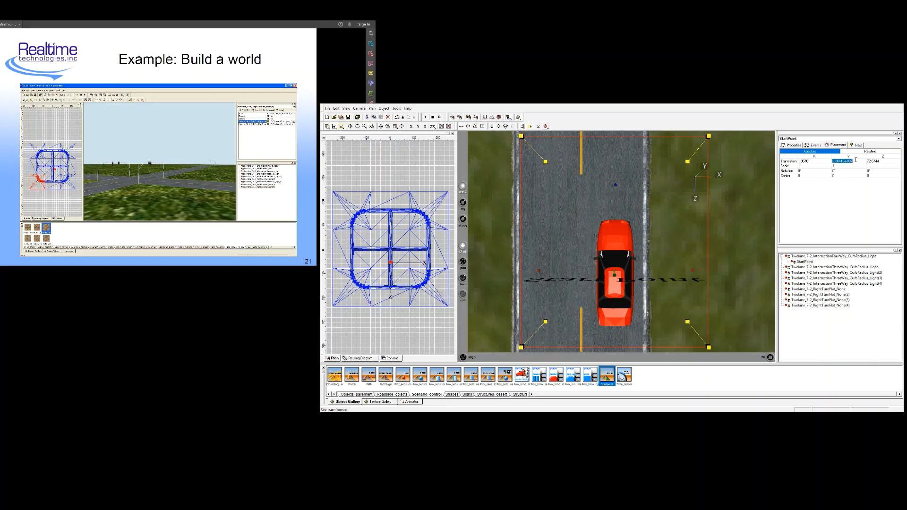
text(0)
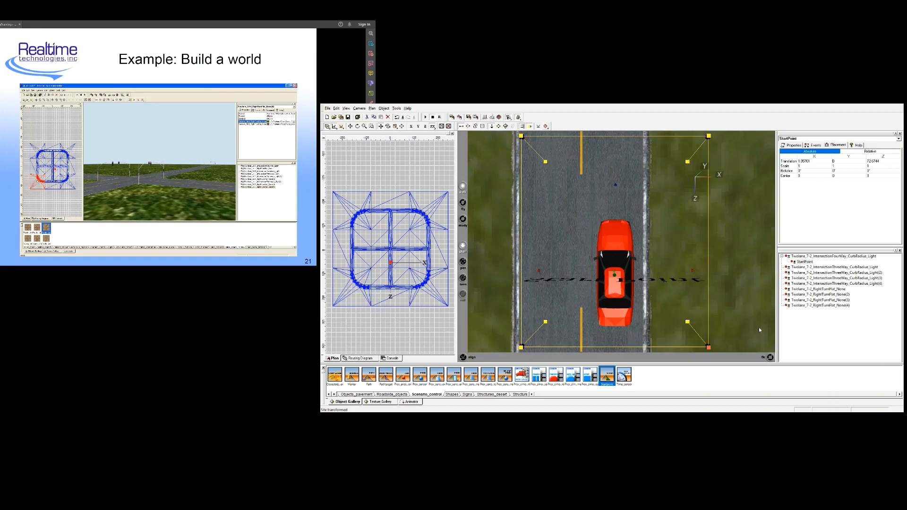
click(835, 333)
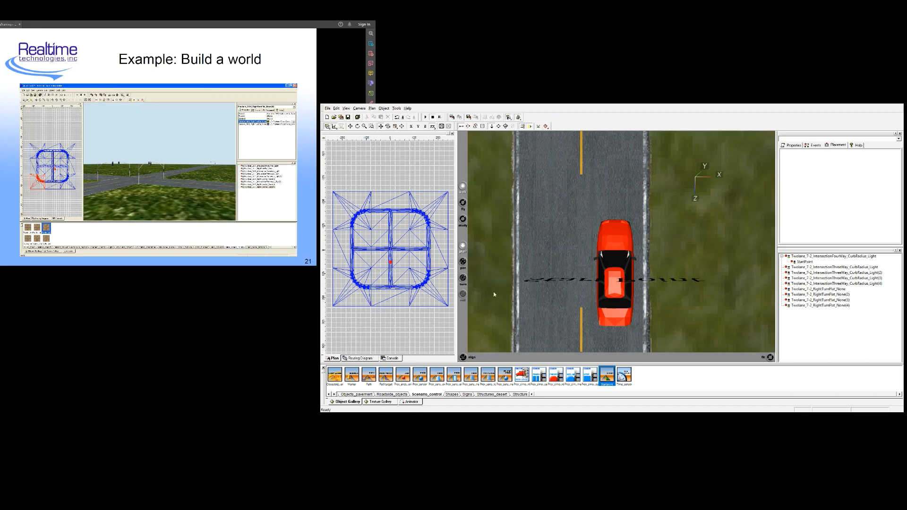
- Bring the 3D camera from overhead down to road level, facing along the road toward the traffic light at the four-way intersection
drag(557, 268, 580, 214)
click(464, 280)
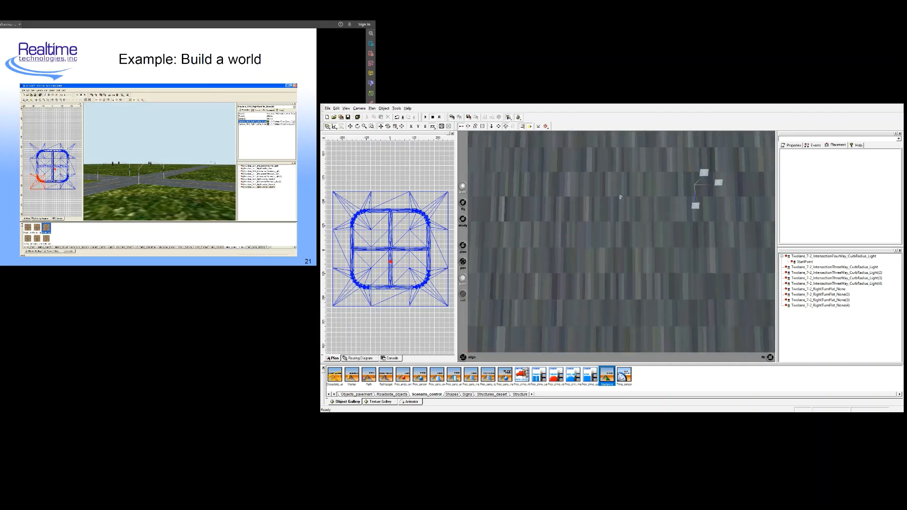
drag(617, 240, 621, 182)
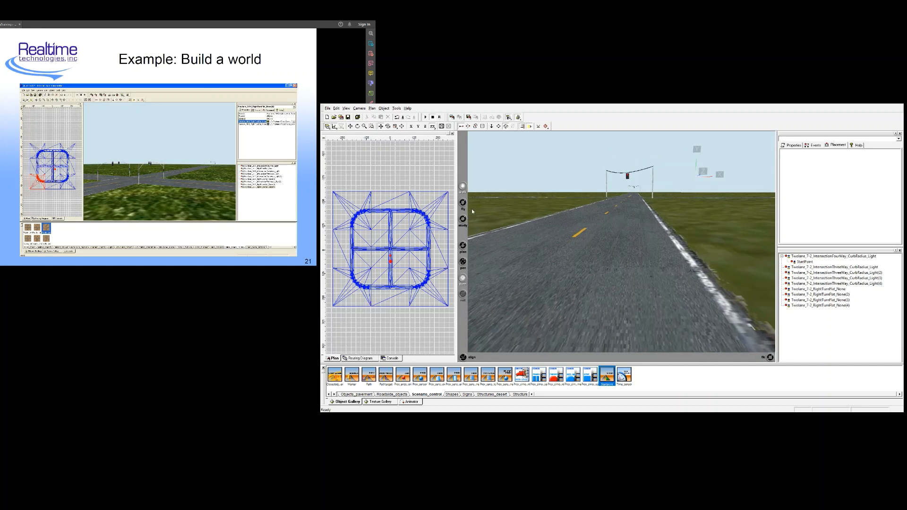
click(465, 249)
mouse_move(626, 178)
mouse_down()
mouse_move(617, 142)
mouse_move(624, 166)
mouse_up()
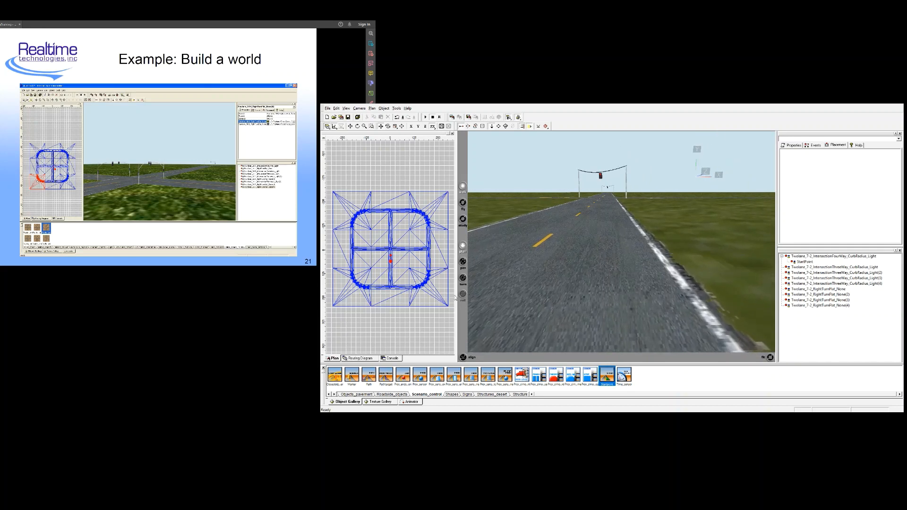
click(463, 263)
drag(540, 219, 619, 196)
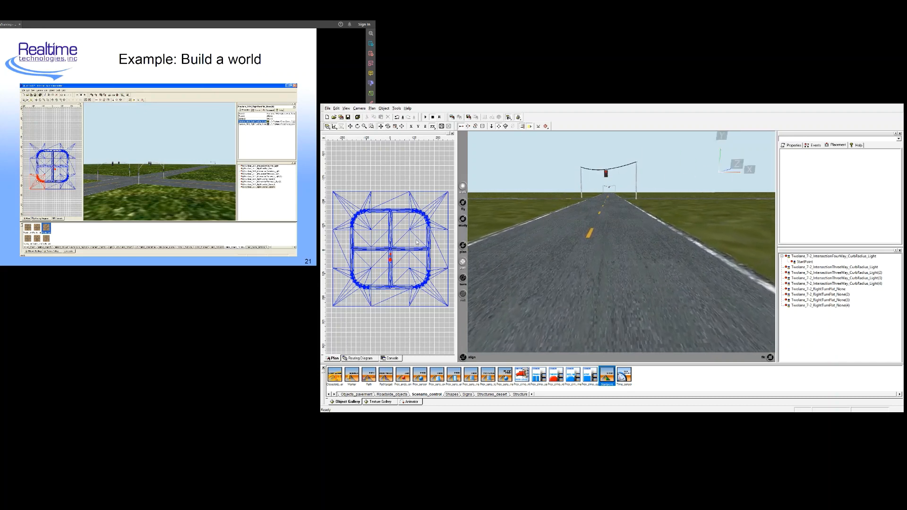
- Show the Vegetation category in the object gallery
click(463, 246)
drag(551, 239, 583, 138)
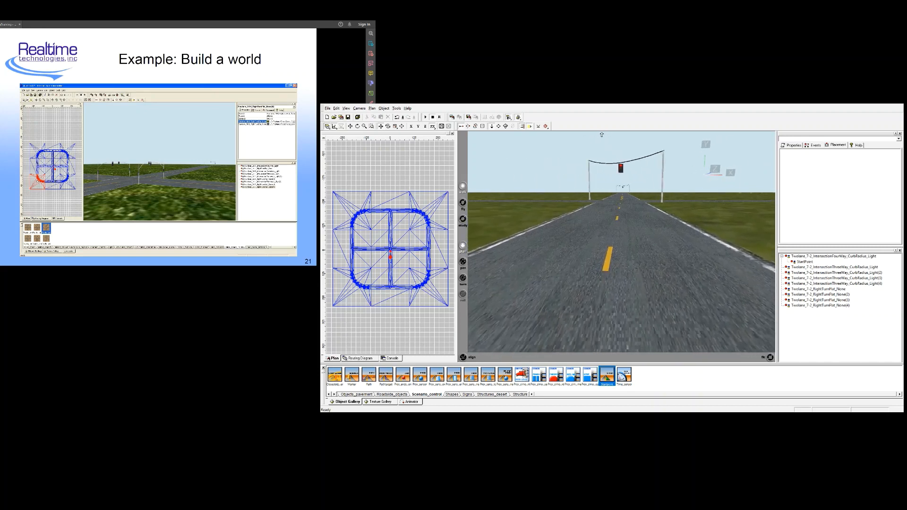
click(333, 394)
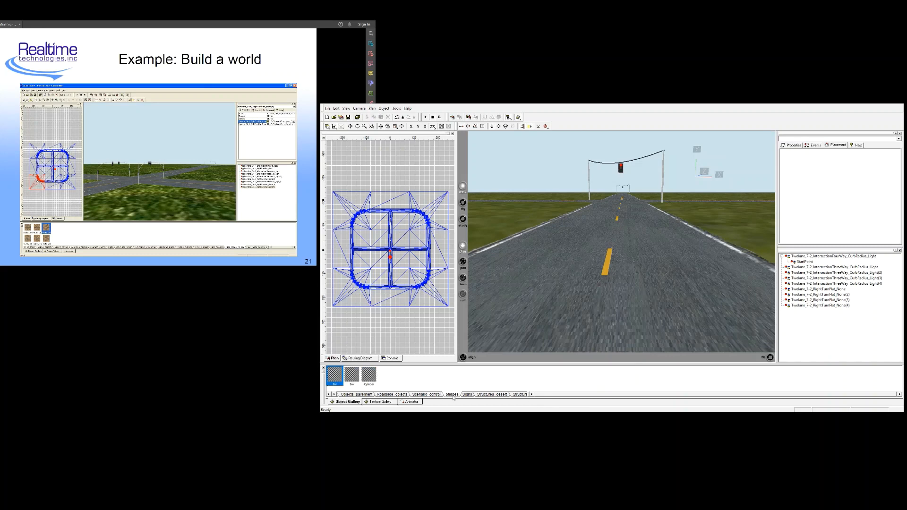
click(334, 394)
click(333, 394)
click(333, 394)
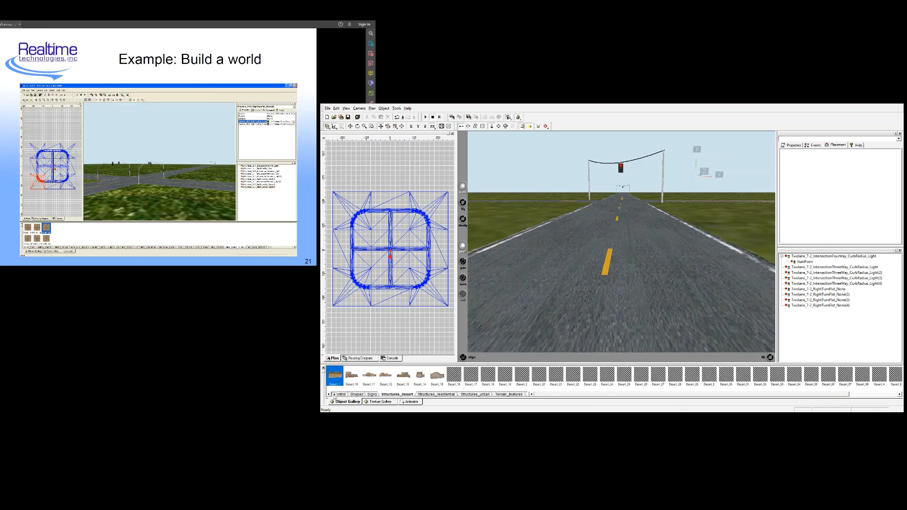
click(334, 393)
click(334, 394)
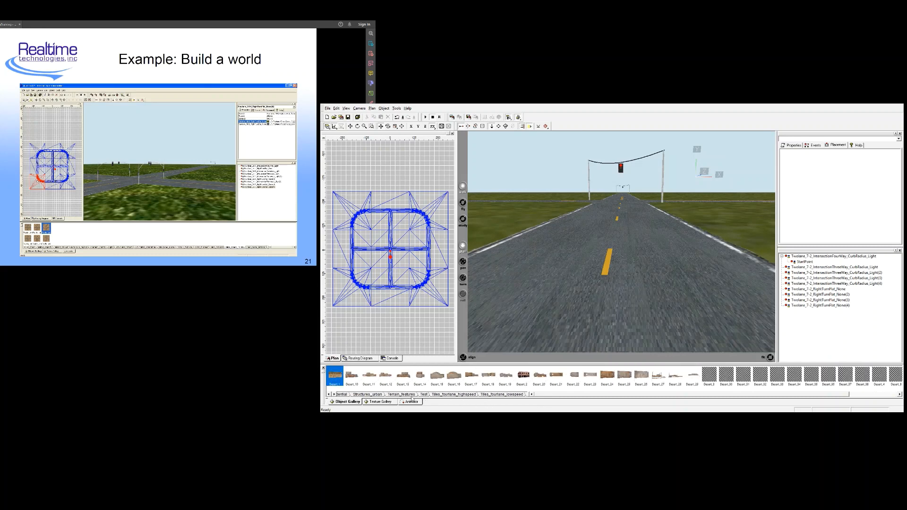
click(334, 393)
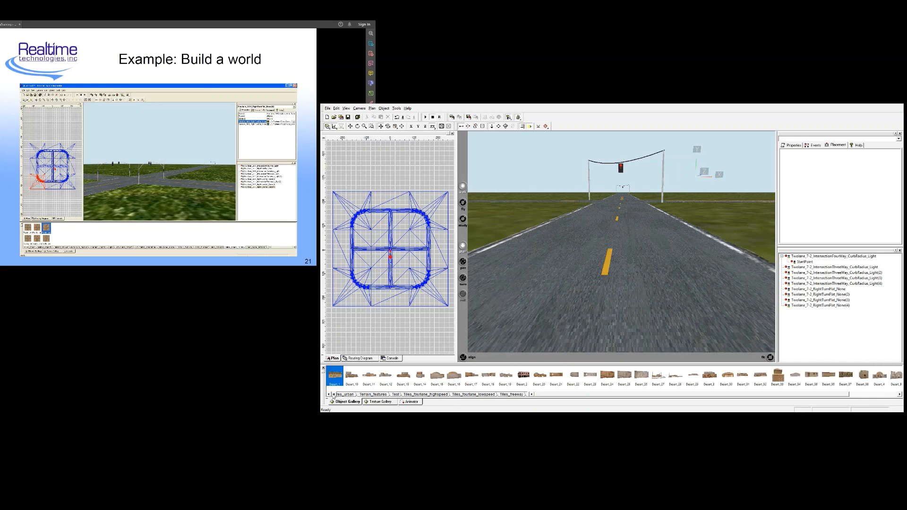
click(333, 394)
click(333, 393)
click(334, 394)
click(334, 393)
click(333, 394)
click(334, 394)
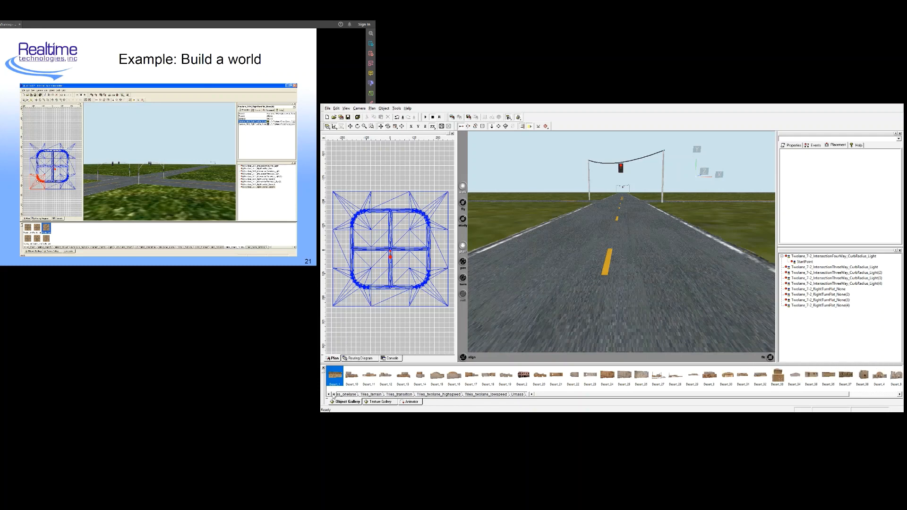
click(334, 394)
click(513, 393)
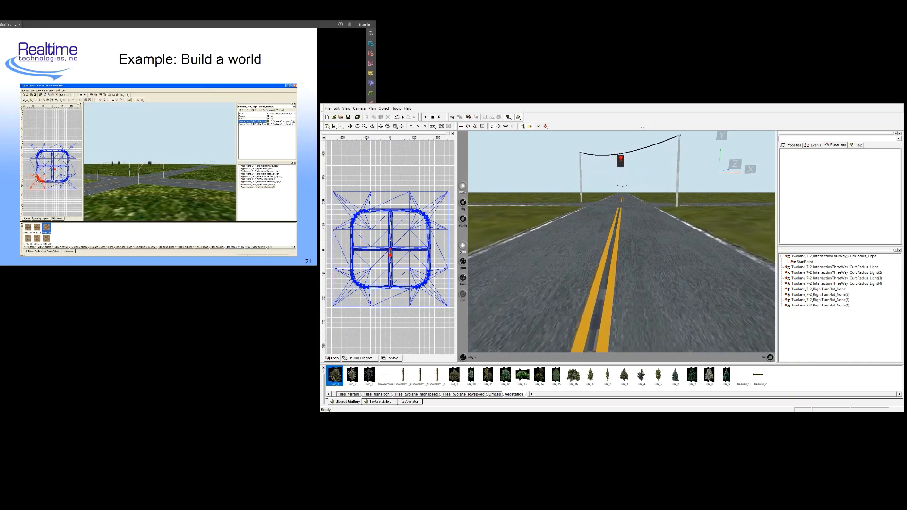
- Place two Tree_6 trees on the grass at a corner of the four-way intersection
mouse_move(648, 131)
mouse_down()
mouse_move(580, 161)
mouse_move(576, 140)
mouse_up()
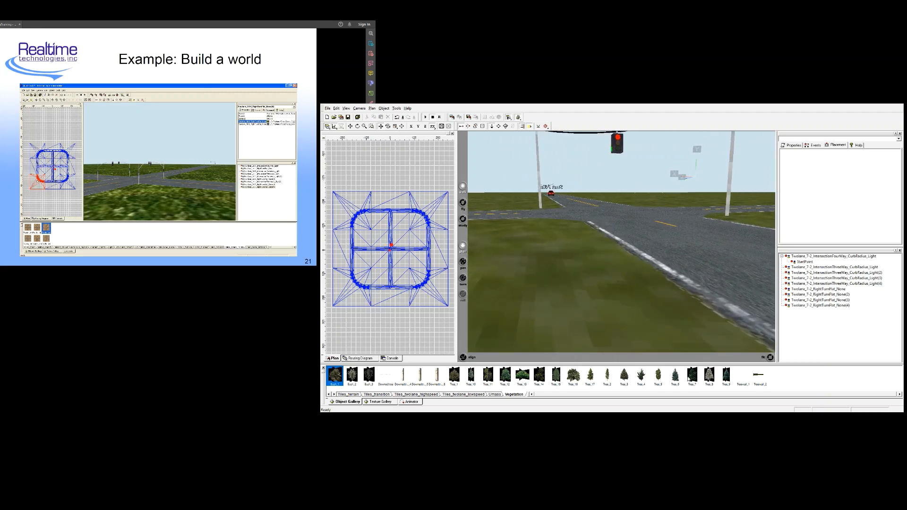
click(674, 375)
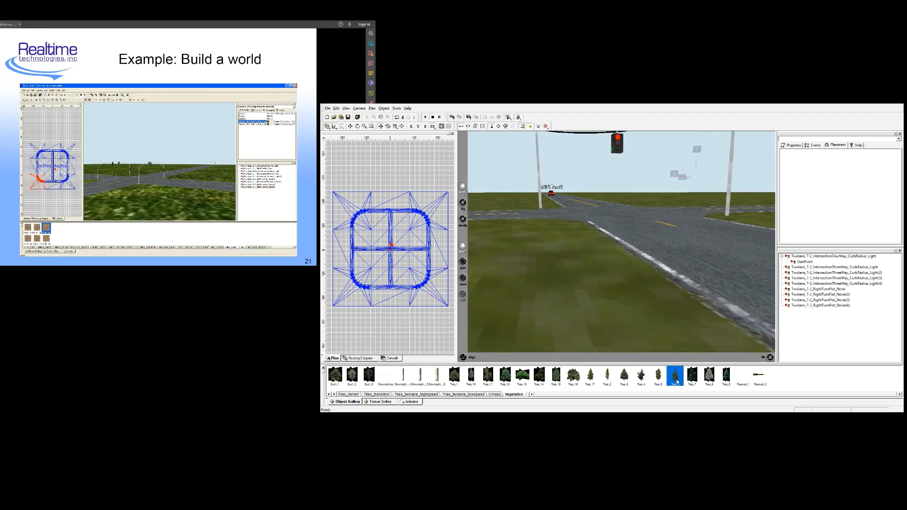
click(558, 230)
mouse_move(556, 212)
mouse_down()
mouse_move(520, 208)
mouse_move(544, 214)
mouse_up()
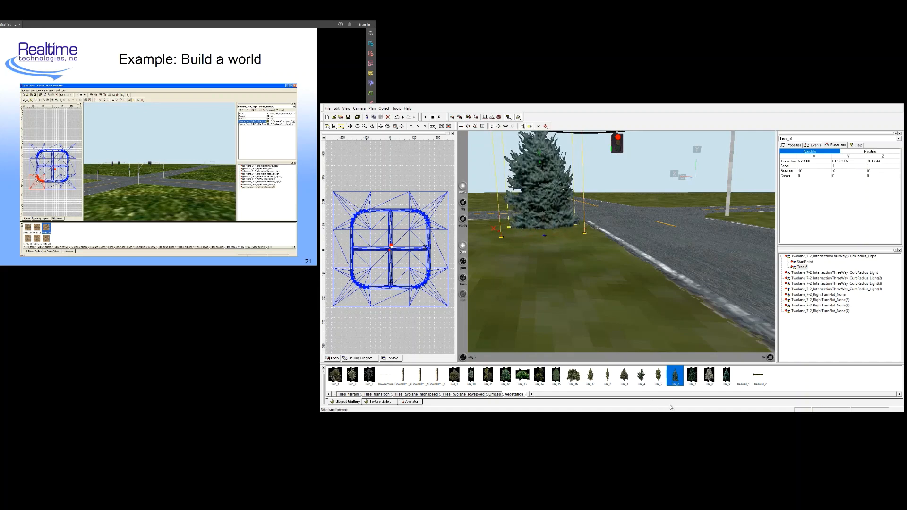
drag(561, 246, 560, 246)
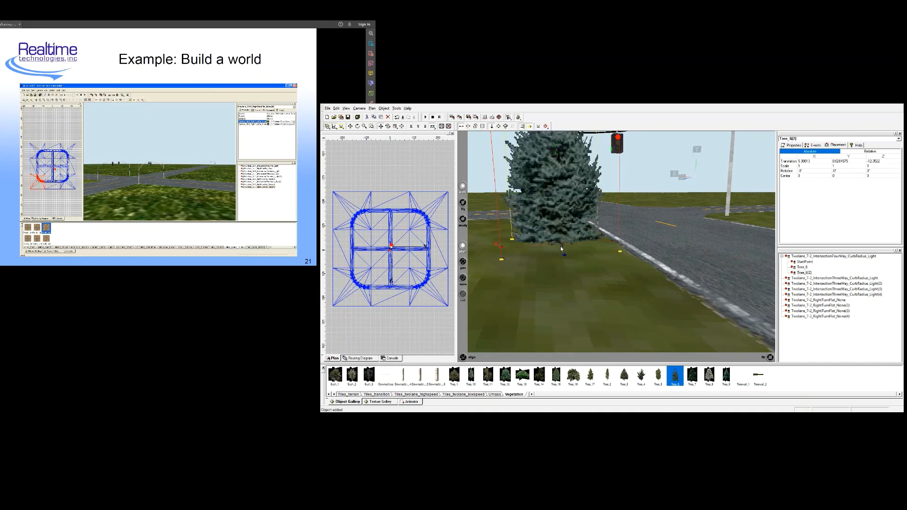
click(562, 242)
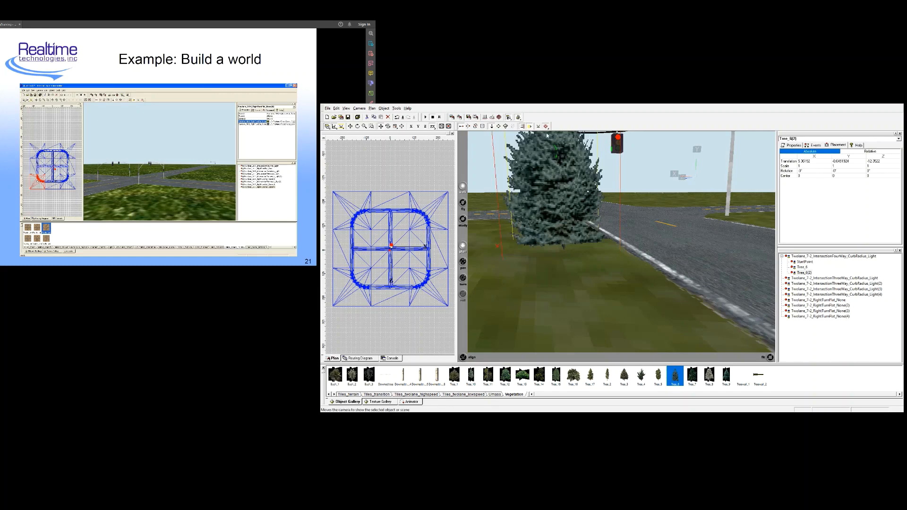
- Add two more Tree_6 trees to the grass corner, one in line with the first two and one behind them
click(546, 153)
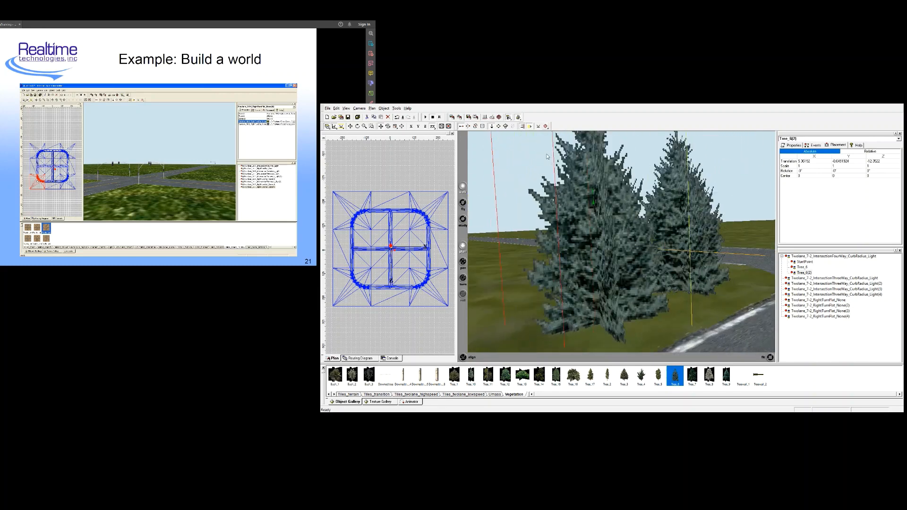
click(695, 351)
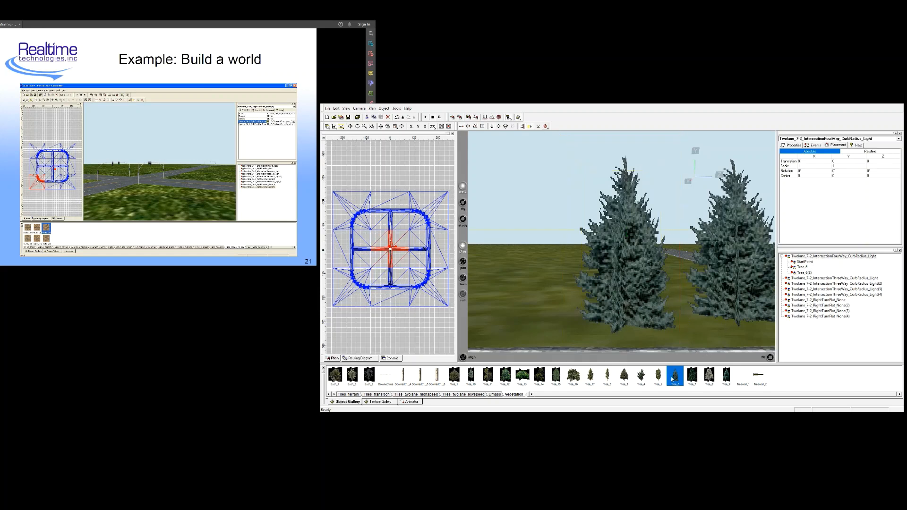
drag(587, 339, 517, 311)
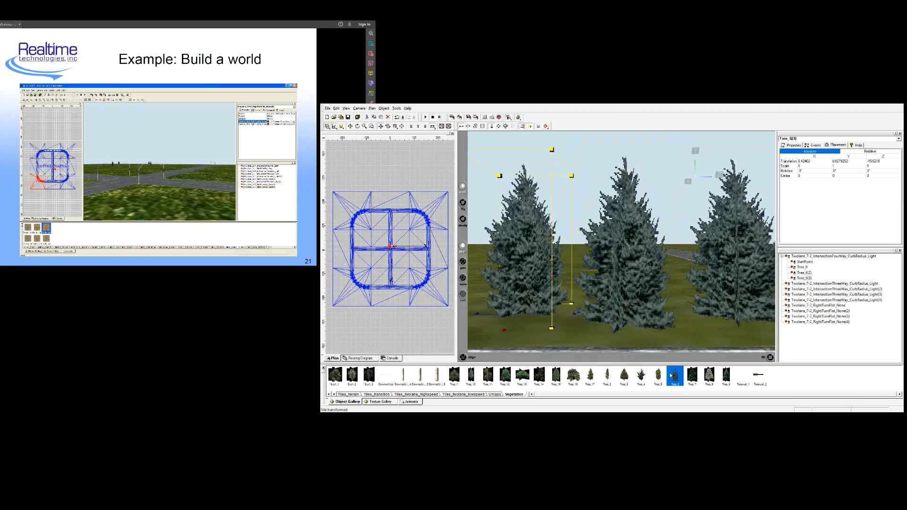
drag(670, 375, 673, 278)
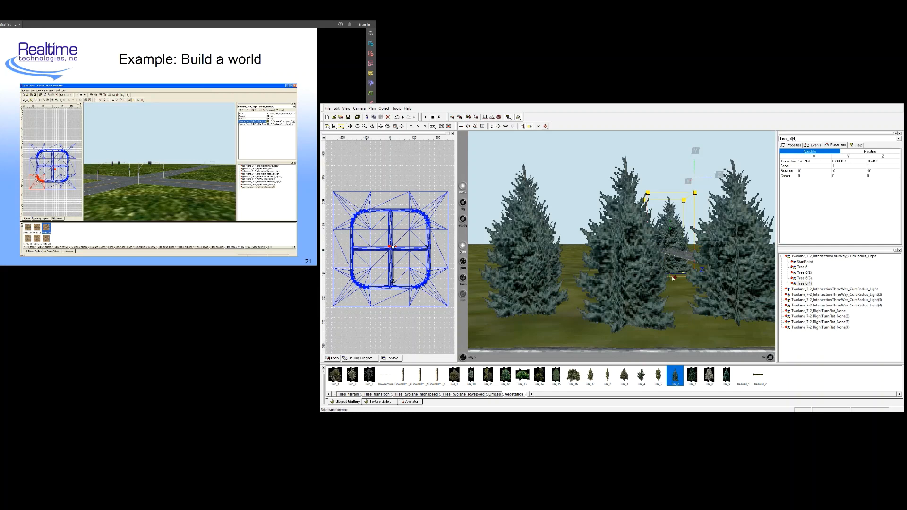
- Move the fourth tree closer to the rest of the group and sideways toward the crossing road, checking it from overhead and from the side
click(545, 143)
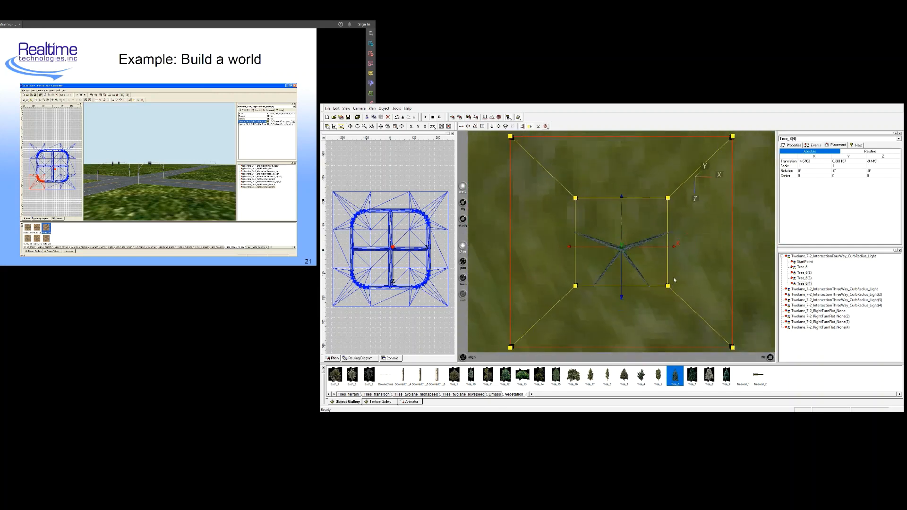
drag(635, 258, 570, 262)
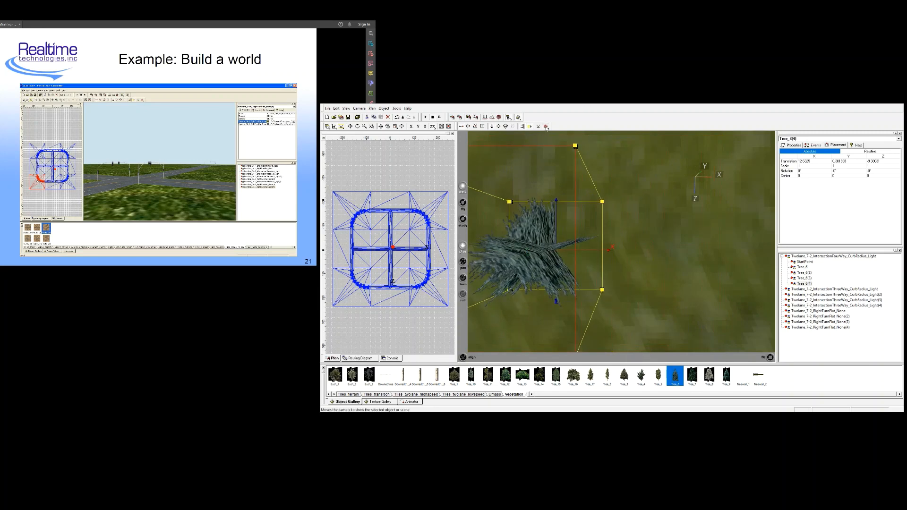
click(392, 253)
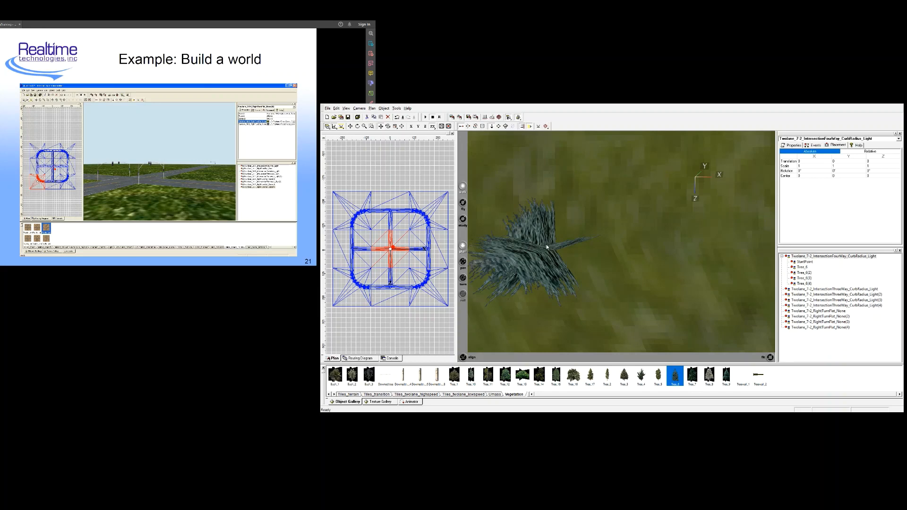
drag(536, 256, 507, 329)
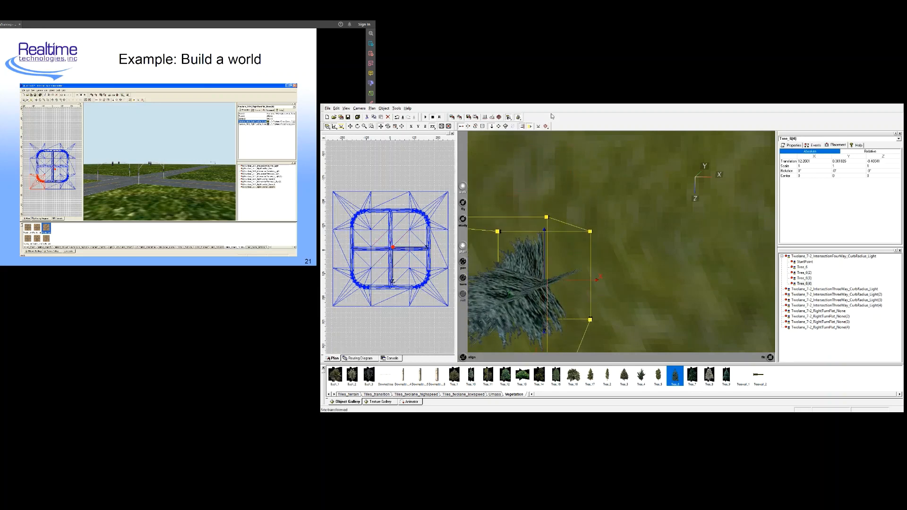
click(545, 159)
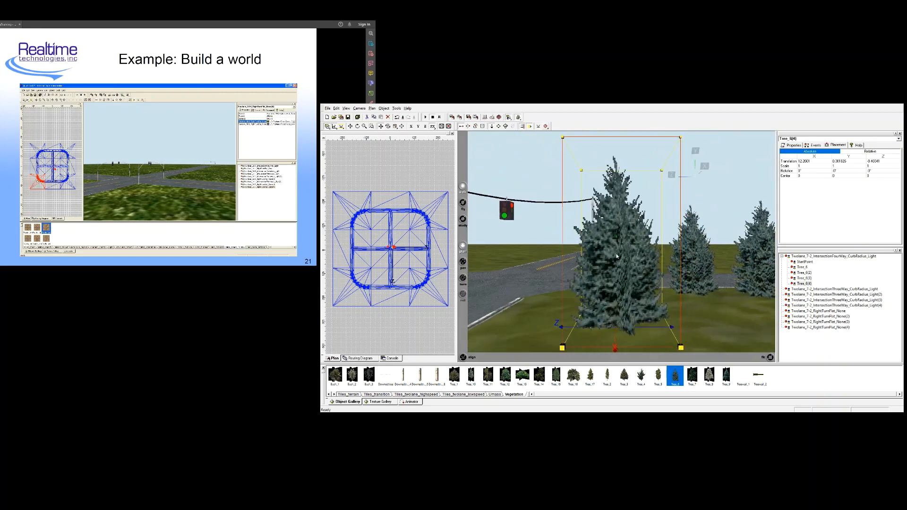
drag(610, 298, 540, 314)
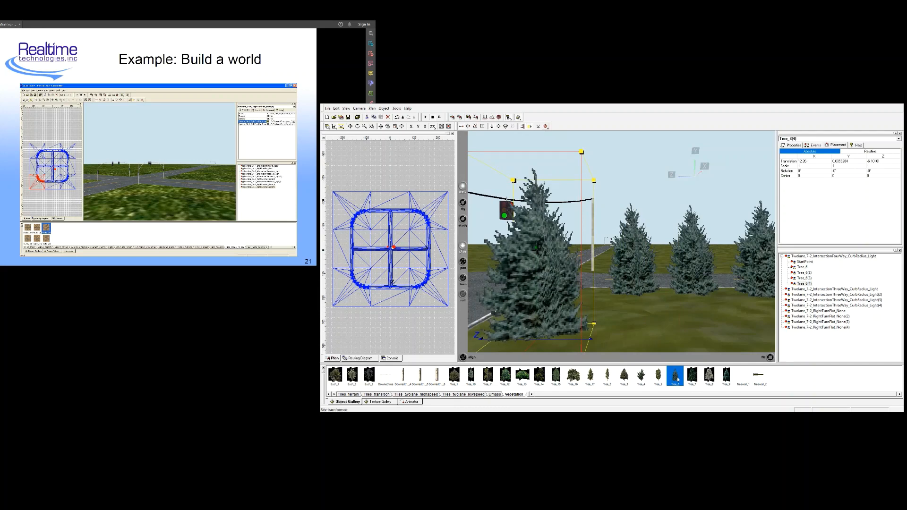
- Add three more Tree_6 trees in the gaps between the existing trees on the grass corner
mouse_move(644, 326)
mouse_down()
mouse_move(647, 313)
mouse_move(684, 318)
mouse_move(646, 319)
mouse_up()
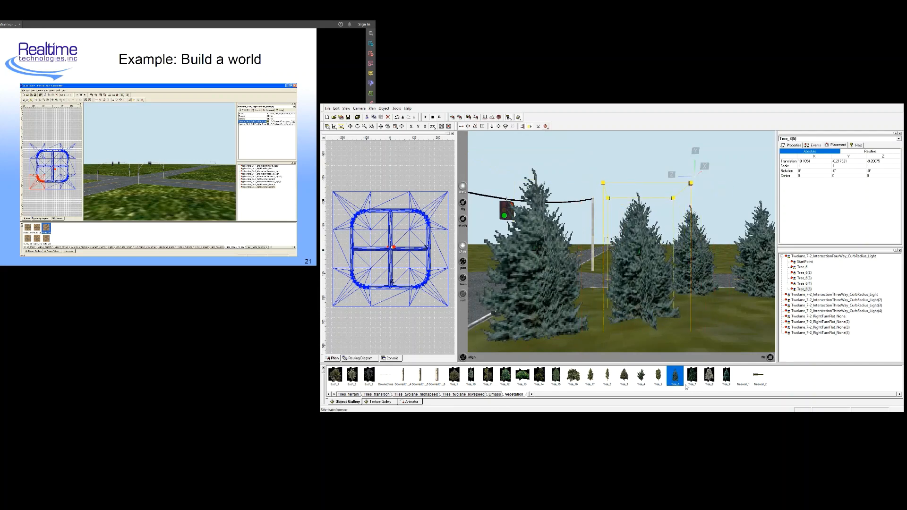
drag(746, 341, 732, 313)
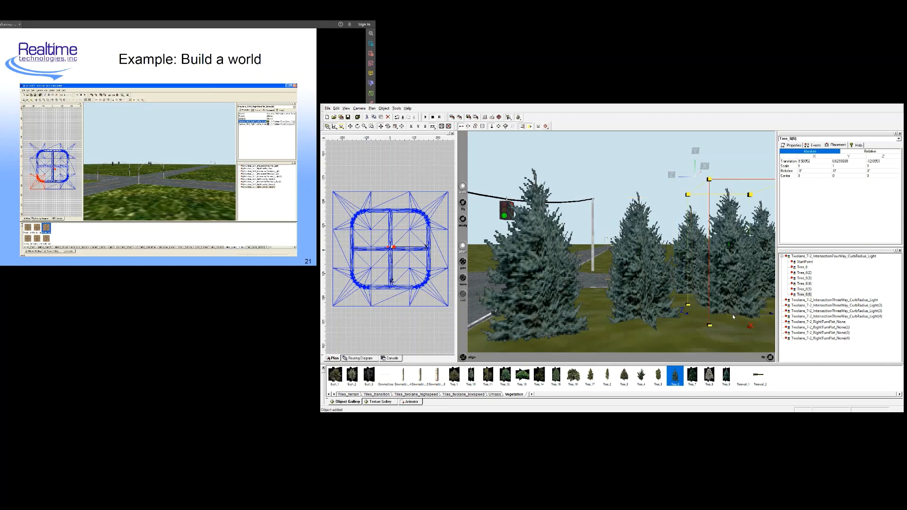
click(724, 337)
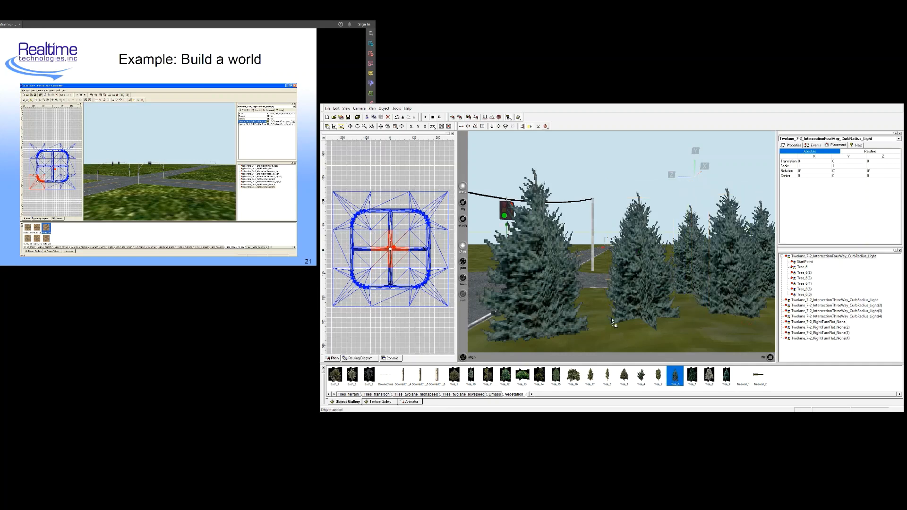
drag(612, 321, 589, 281)
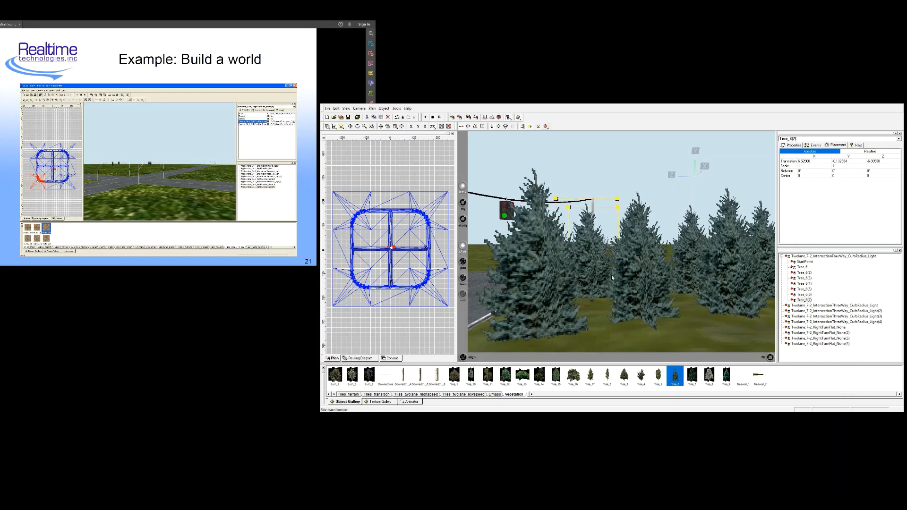
- Shift the seventh tree toward the road so it stands apart from its neighbours, and clear the selection
click(546, 126)
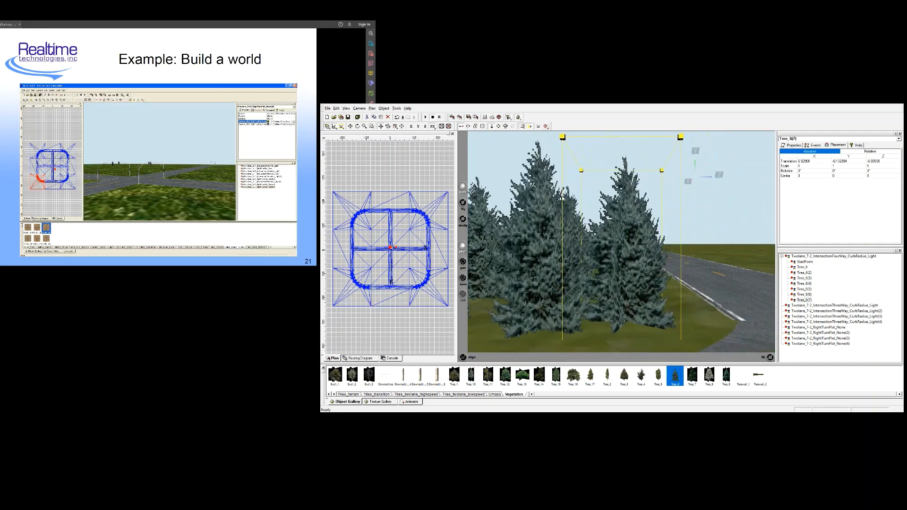
drag(646, 296, 670, 299)
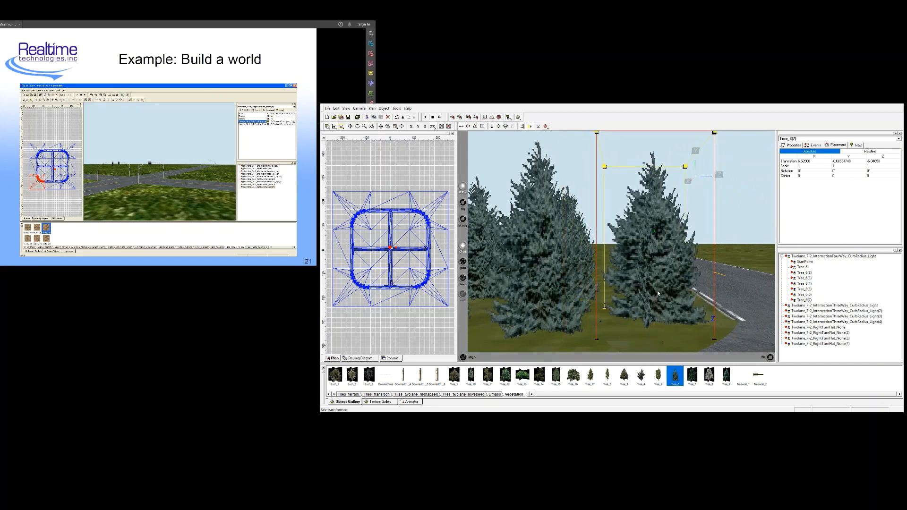
click(754, 249)
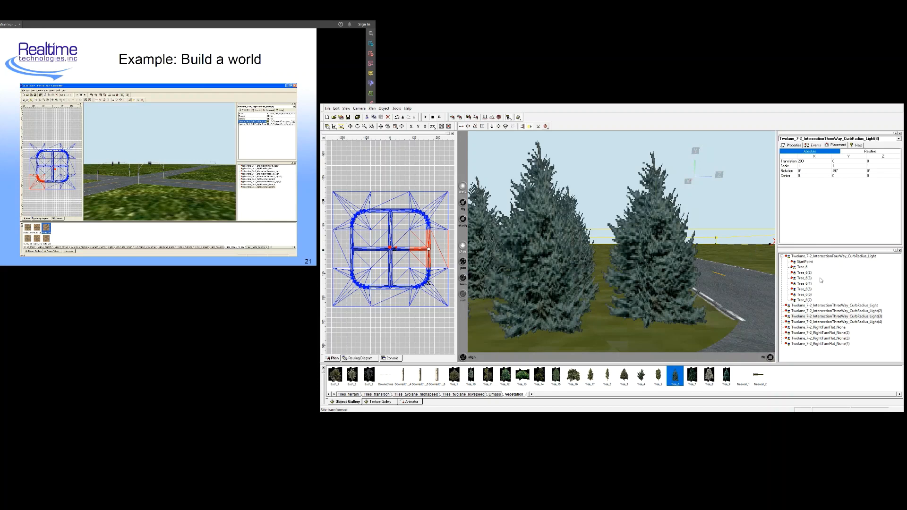
click(734, 188)
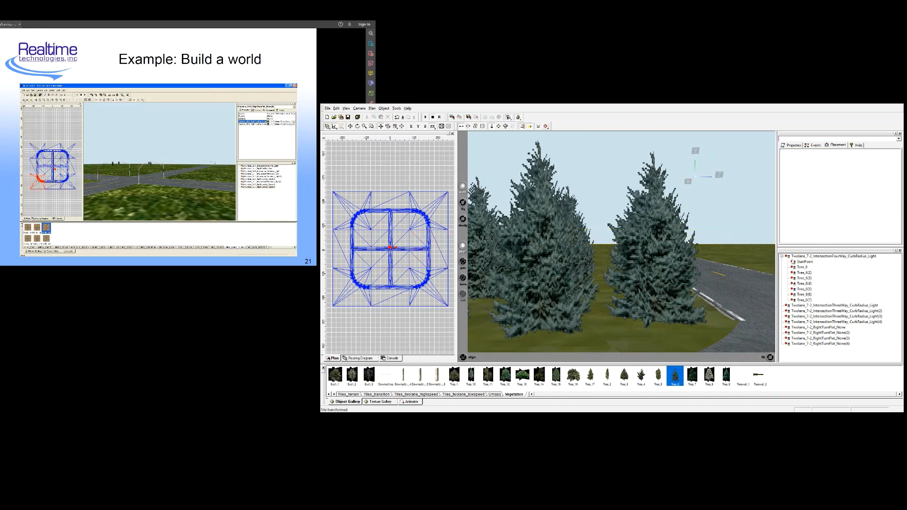
- Examine how the trees are grouped under the four-way intersection tile and how the other road tiles are listed in the scene hierarchy
click(843, 256)
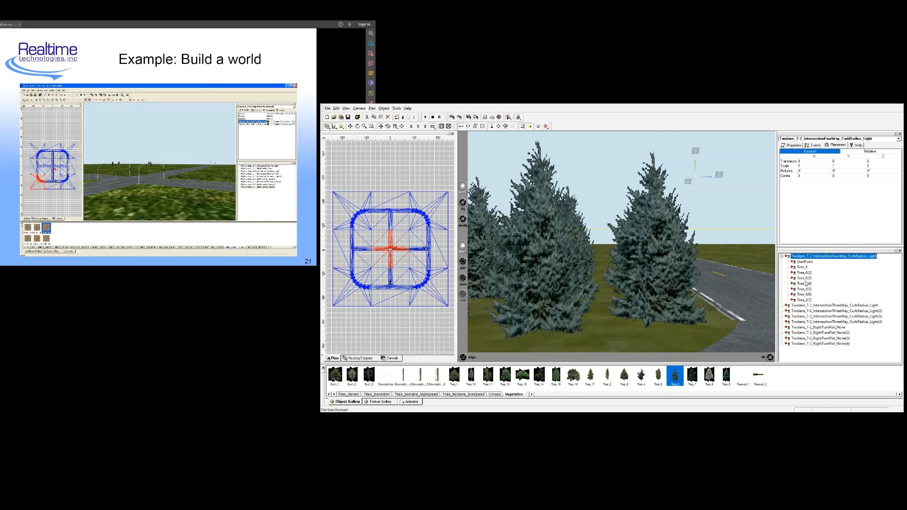
click(803, 267)
click(804, 273)
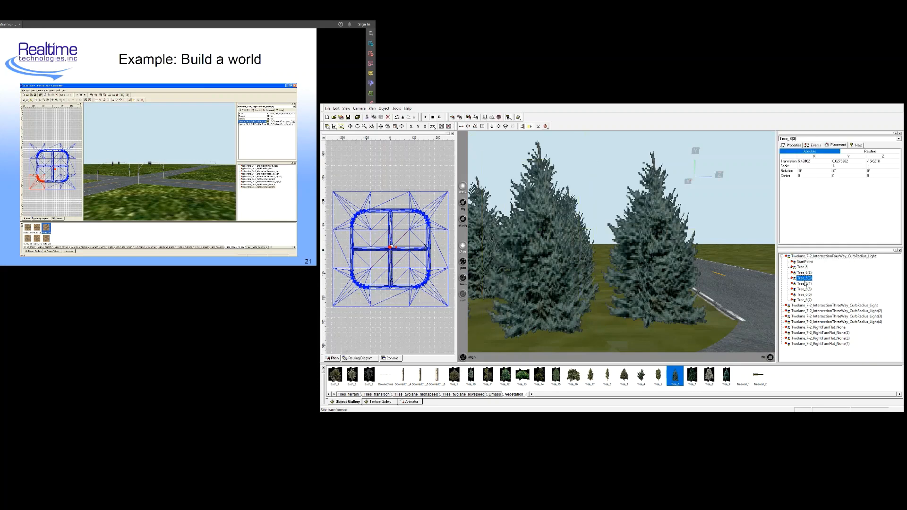
click(802, 278)
click(802, 284)
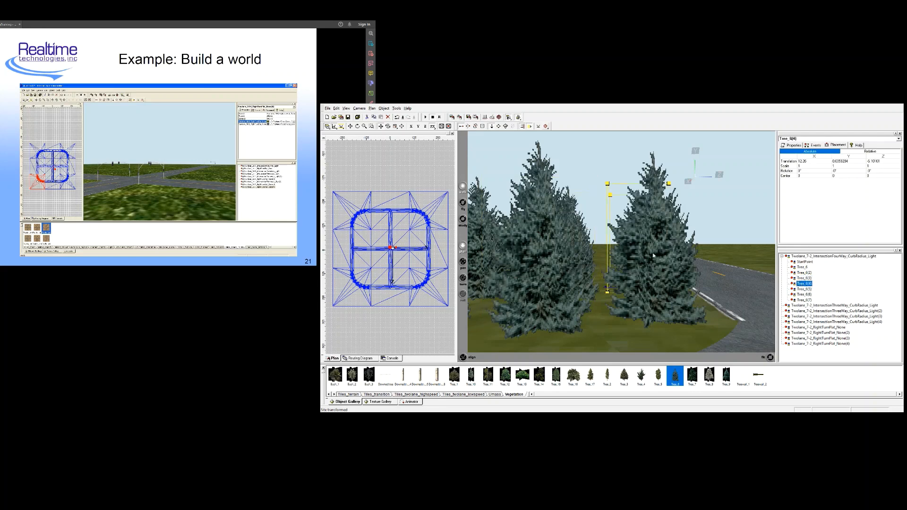
click(813, 257)
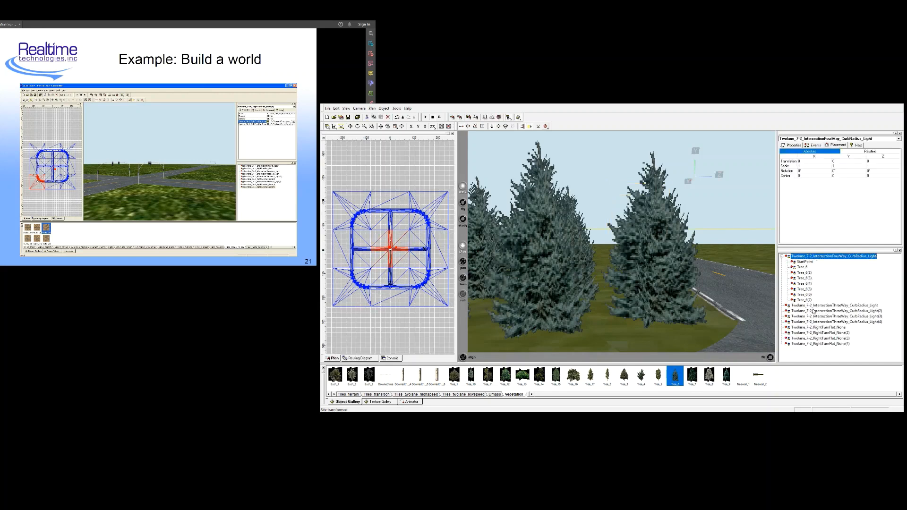
click(848, 352)
click(823, 257)
click(826, 306)
click(833, 332)
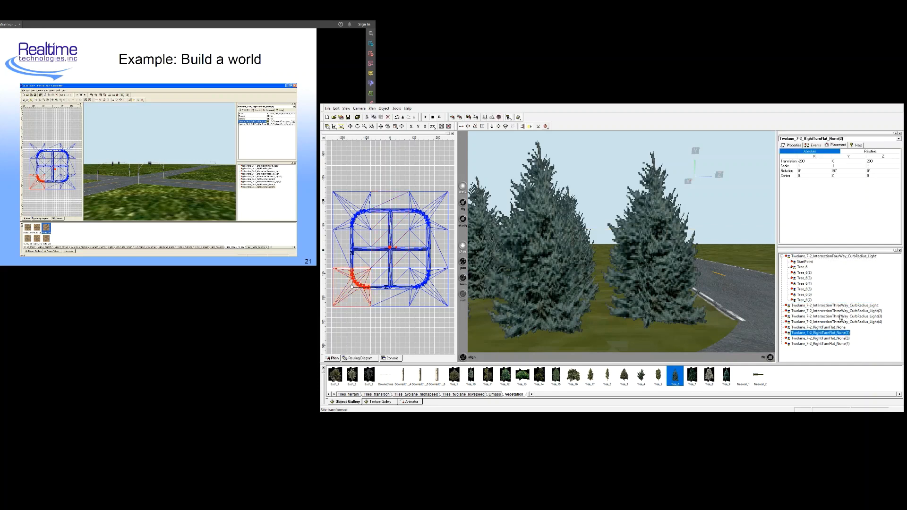
- Create a group in the scene hierarchy and move the first two three-way intersection tiles into it
click(839, 307)
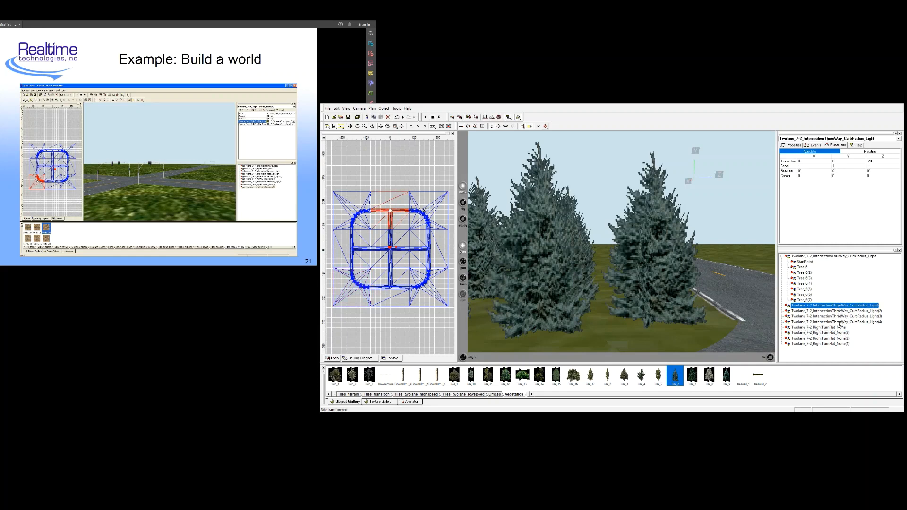
click(841, 322)
click(839, 312)
click(839, 306)
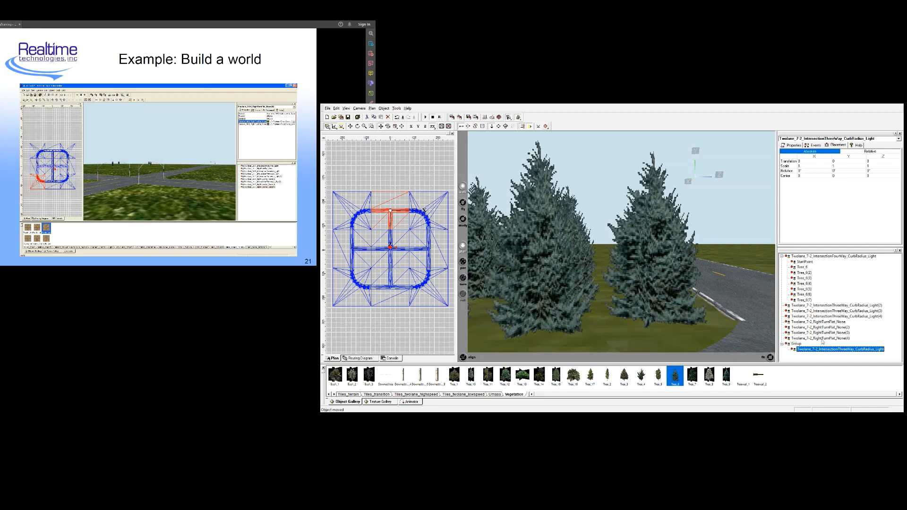
drag(824, 312, 799, 347)
click(796, 339)
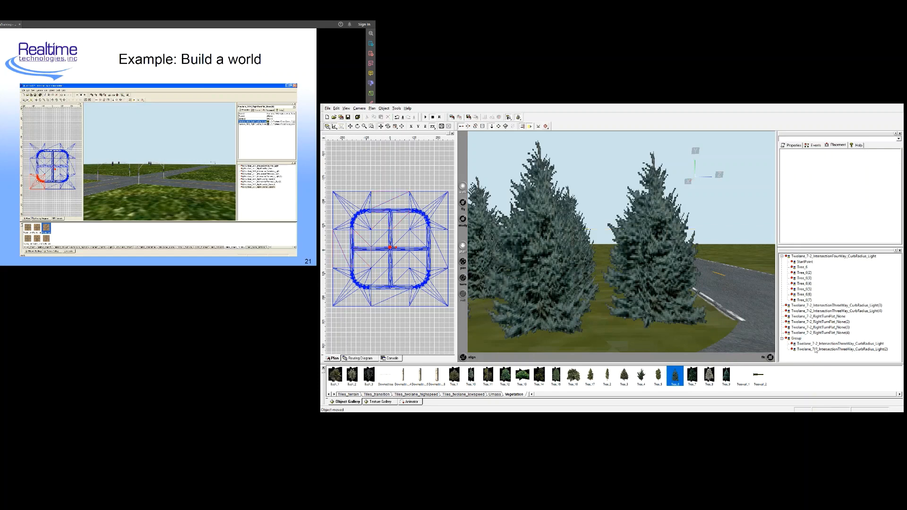
- Select the group and its first tile in turn to compare what each selection covers, and clear the selection
click(854, 344)
click(796, 338)
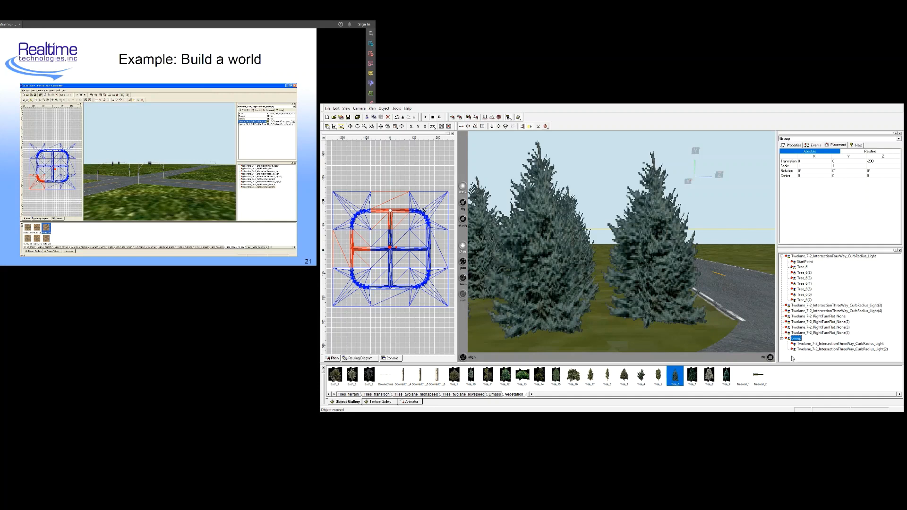
click(809, 344)
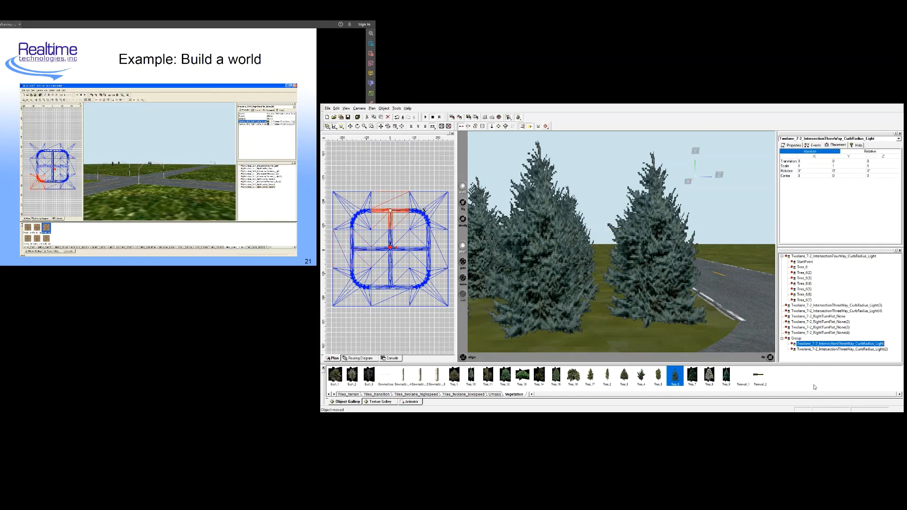
click(797, 338)
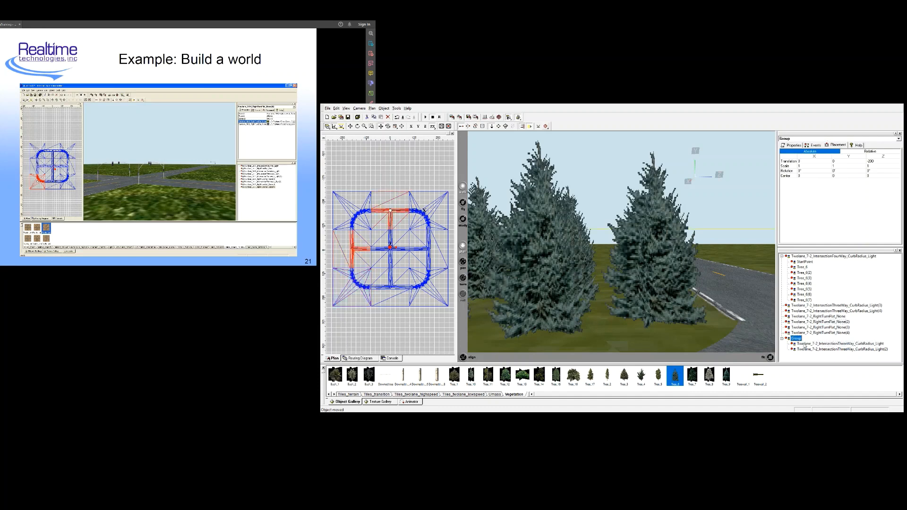
click(395, 325)
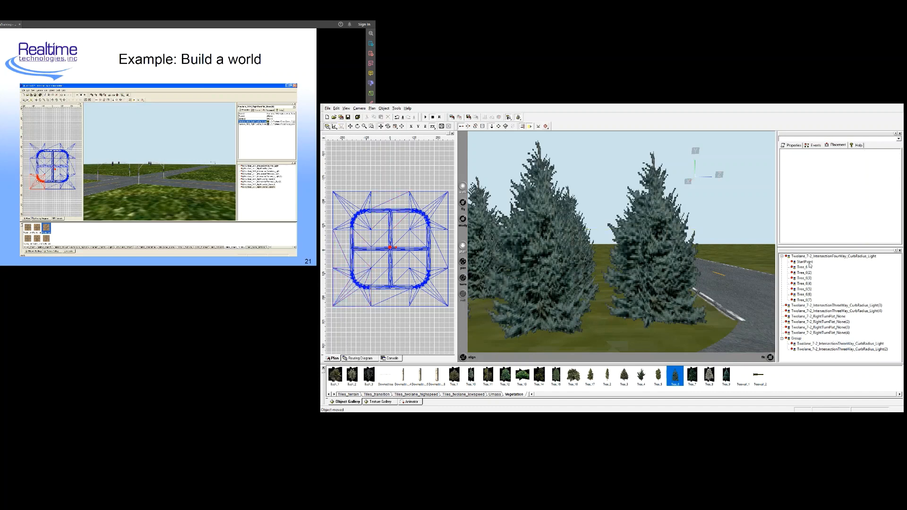
- Set the Y translation of Tree_6 and Tree_6(2) to 0
click(808, 262)
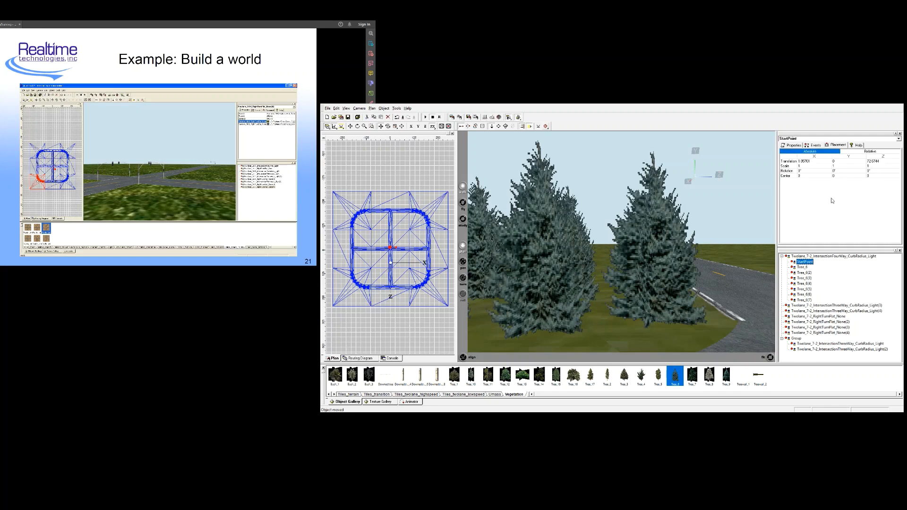
click(805, 268)
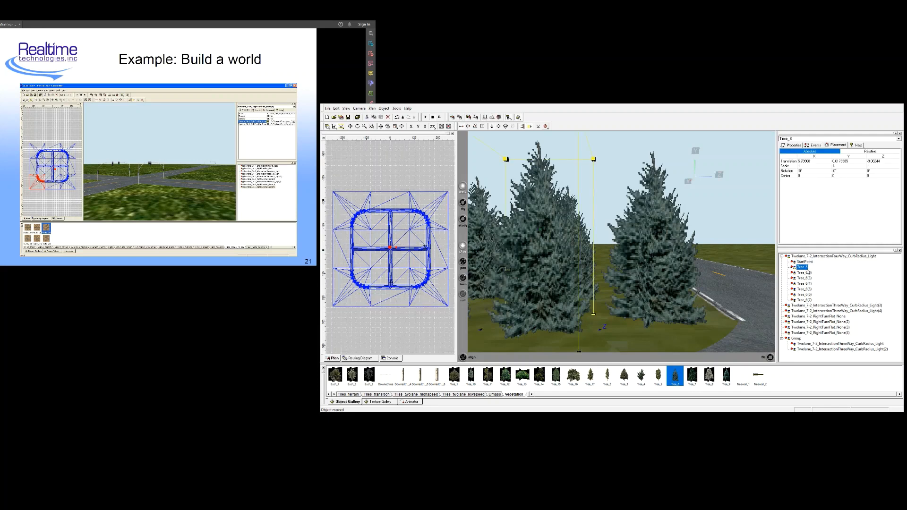
click(856, 164)
text(0)
click(806, 273)
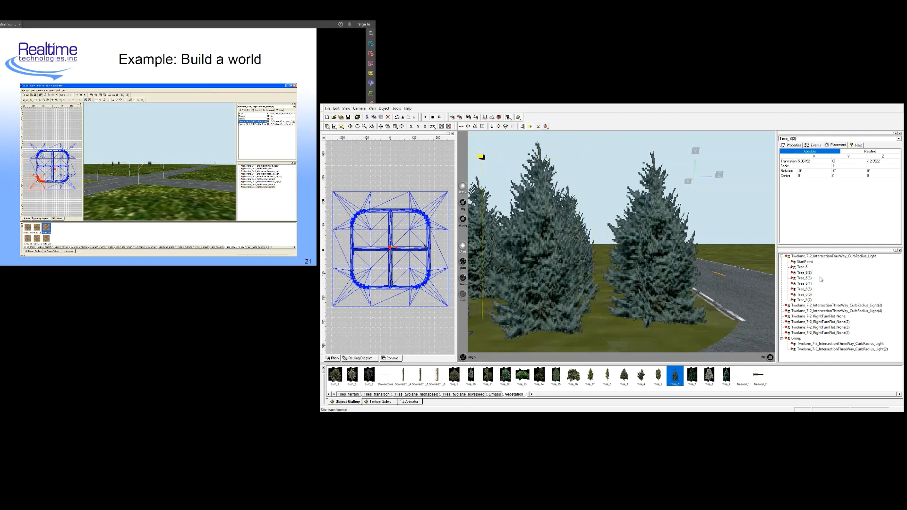
- Set the Y translation of Tree_6(4), Tree_6(5) and Tree_6(6) to 0
click(805, 283)
click(833, 166)
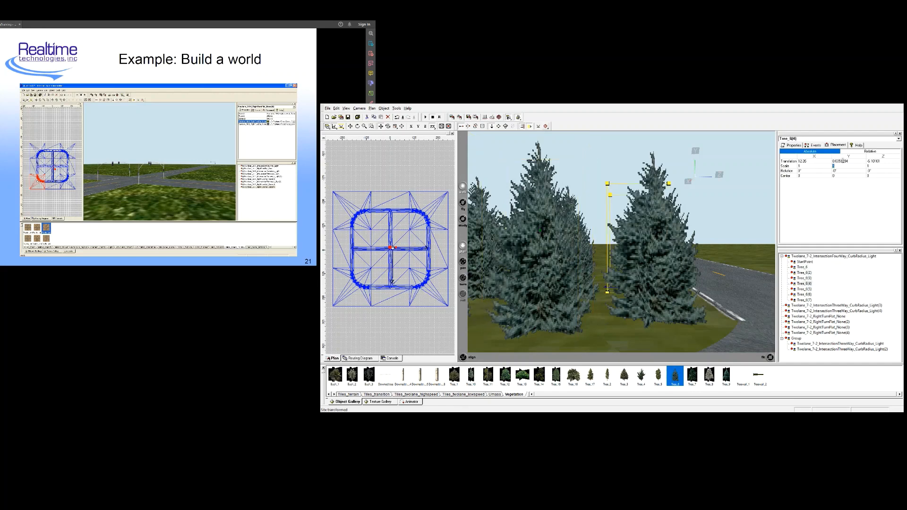
click(805, 288)
click(850, 161)
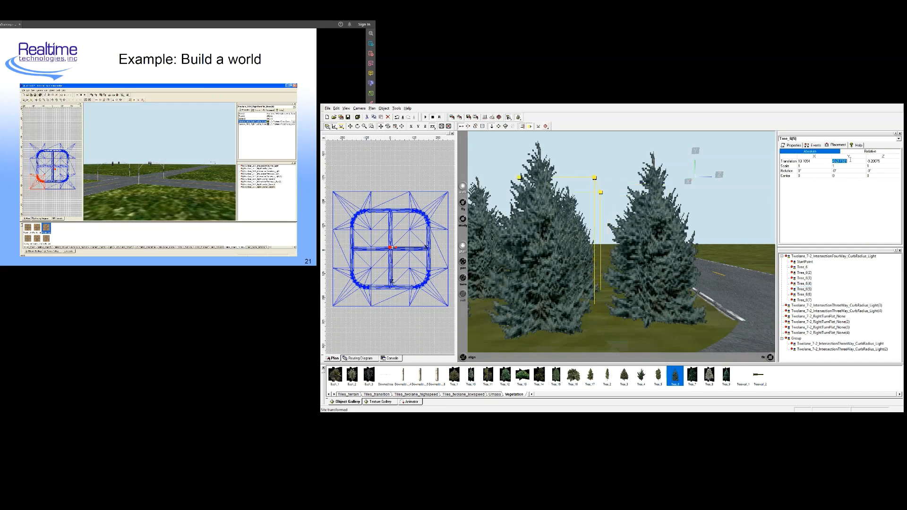
click(814, 294)
click(850, 161)
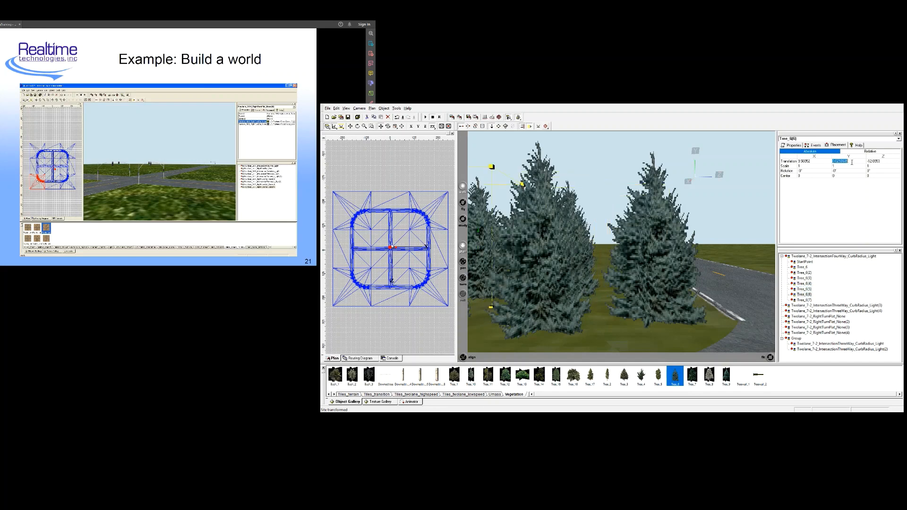
- Set the Y translation of Tree_6(7) to 0
click(802, 300)
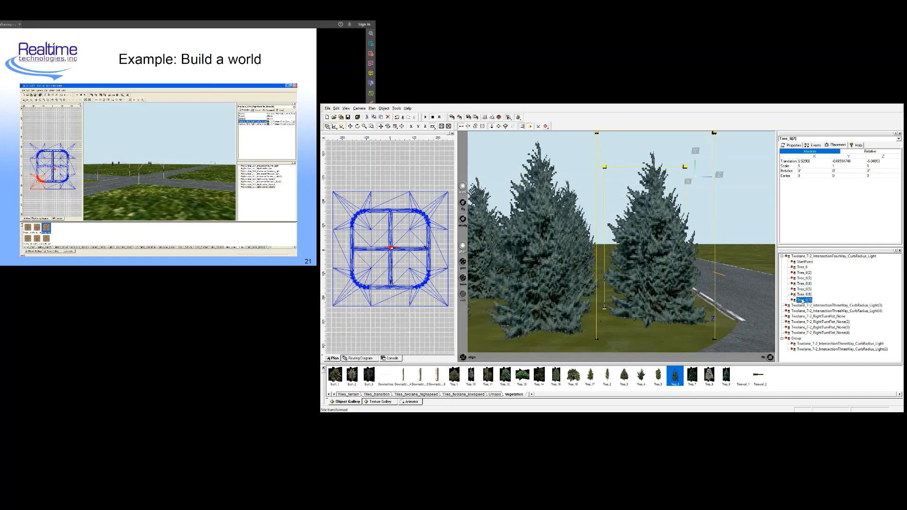
click(845, 161)
text(0)
key(Return)
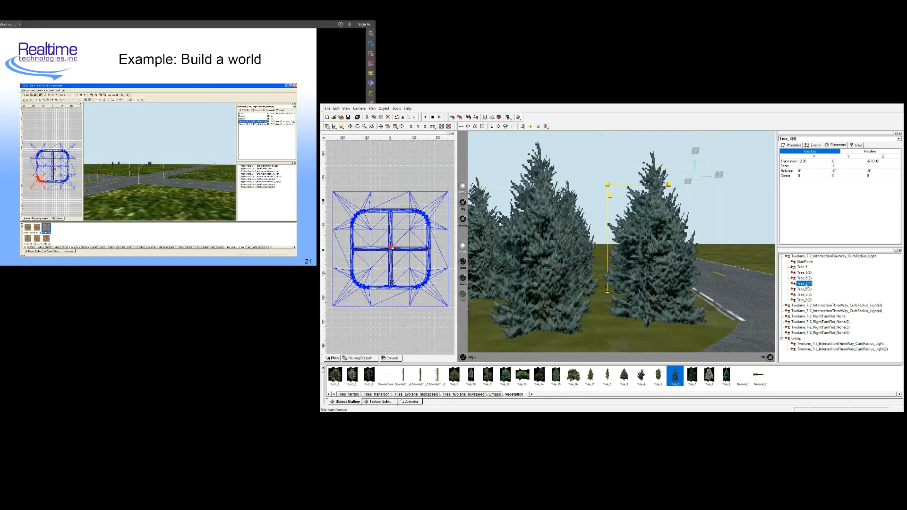
- Set the Y translation of Tree_6(3) to 0 and check the placement values of Tree_6(2) and Tree_6
click(803, 277)
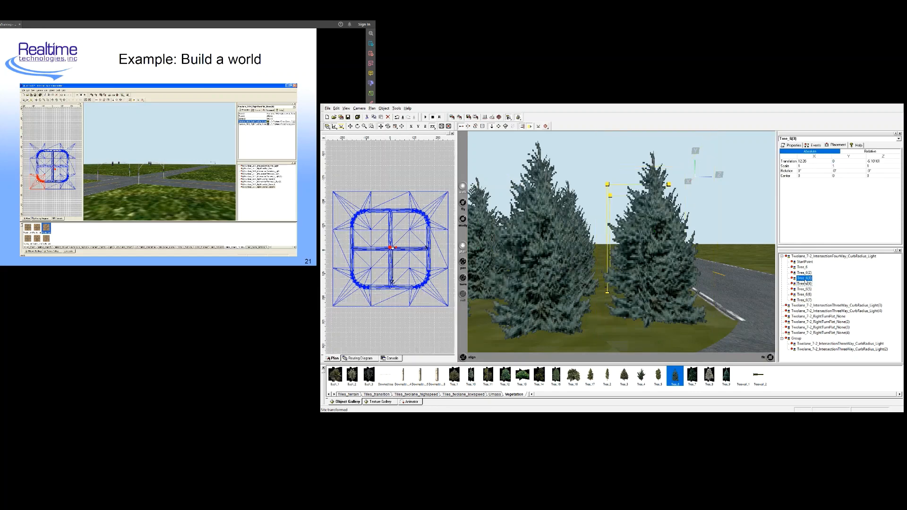
click(856, 162)
text(0)
key(Return)
click(803, 272)
click(803, 267)
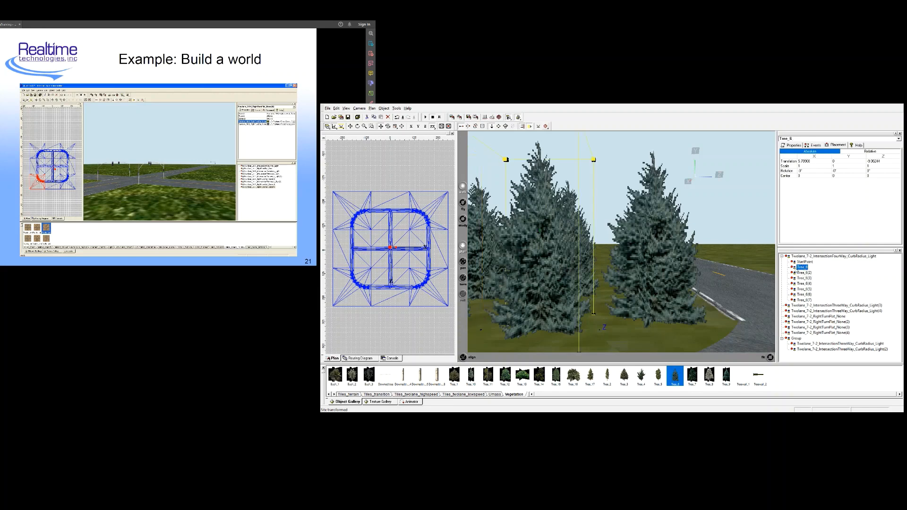
- Shift Tree_6(5) sideways between its neighbours on the grass corner, working from a view across the road
click(730, 271)
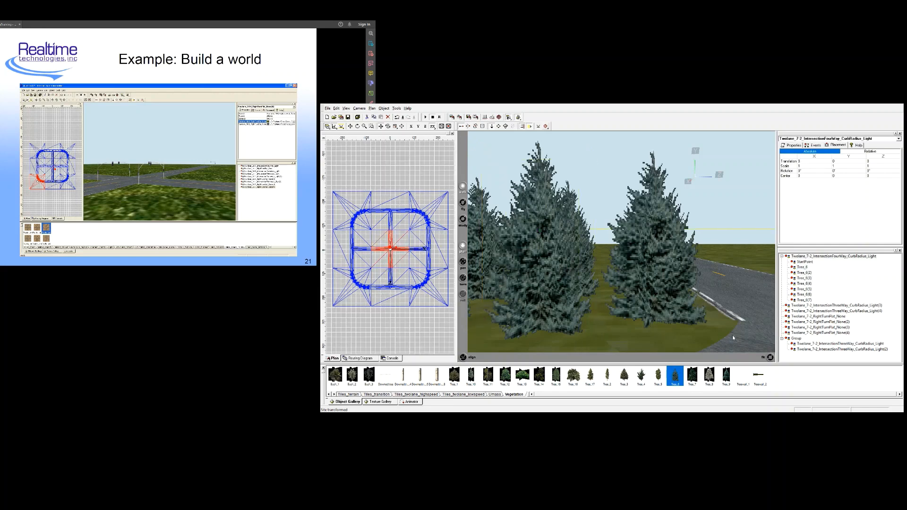
drag(719, 265, 681, 249)
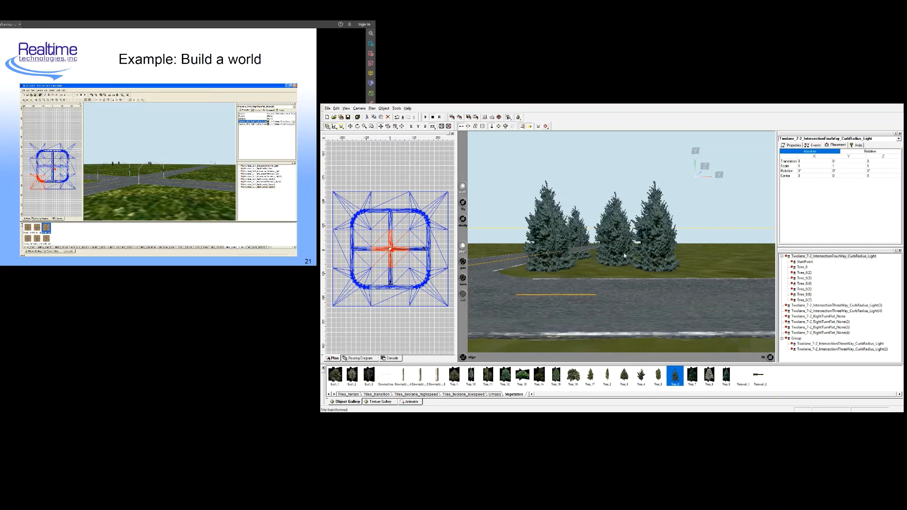
drag(624, 256, 617, 249)
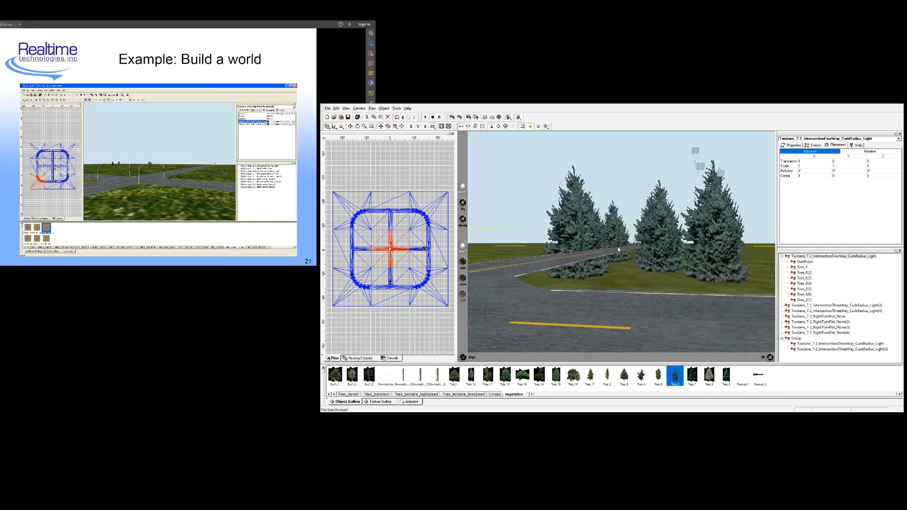
click(617, 249)
click(651, 257)
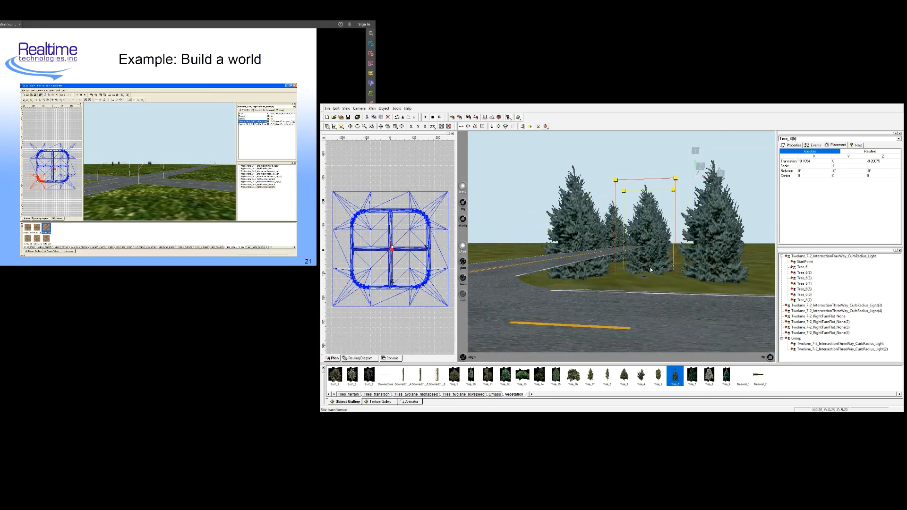
drag(649, 265, 656, 265)
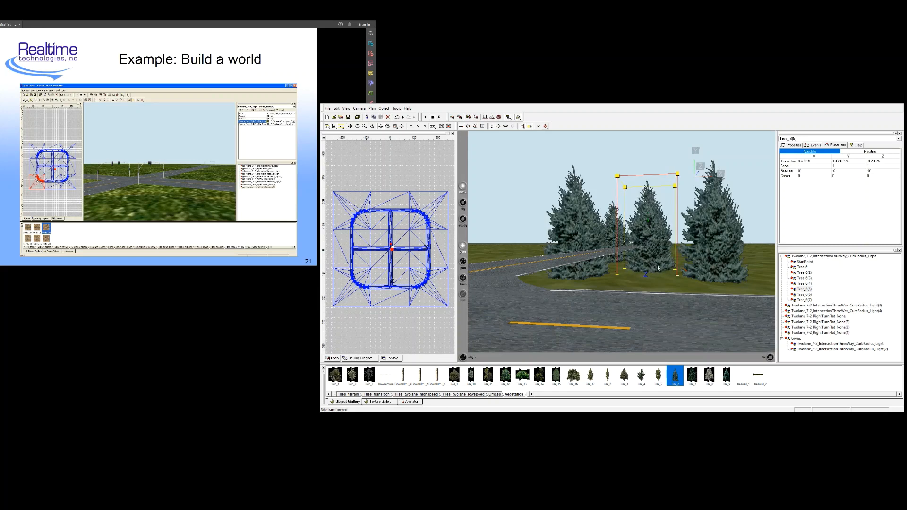
- Put the moved Tree_6(5) back at ground level with a Y translation of 0 and deselect it
double_click(856, 162)
text(0)
key(Return)
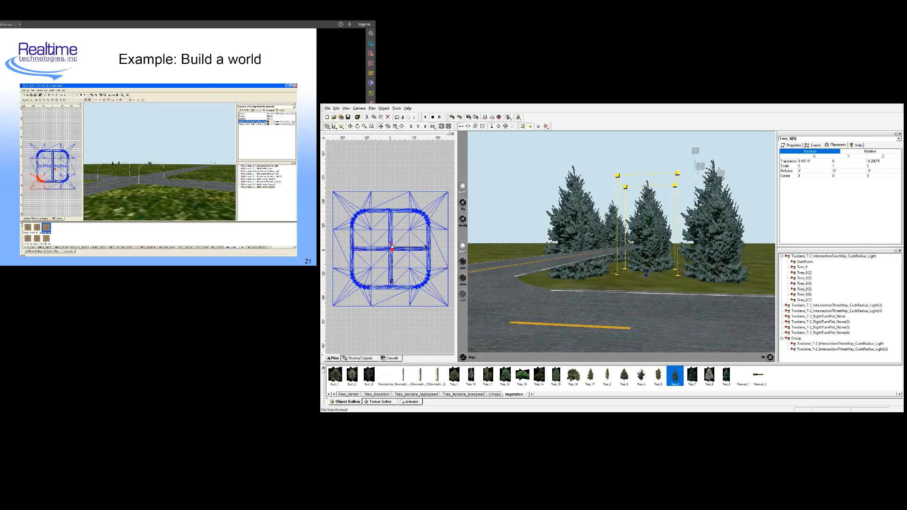
click(739, 161)
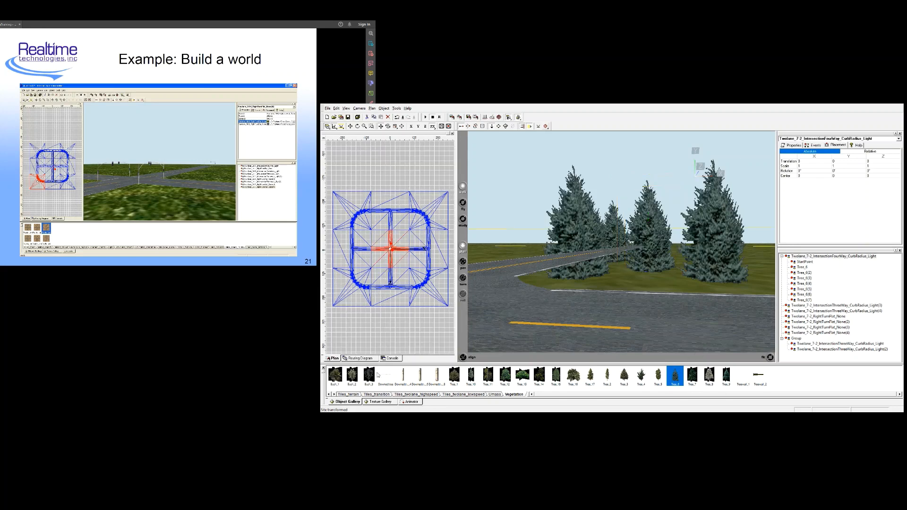
- Browse the object gallery categories and show the Structures_residential objects
click(436, 394)
click(433, 395)
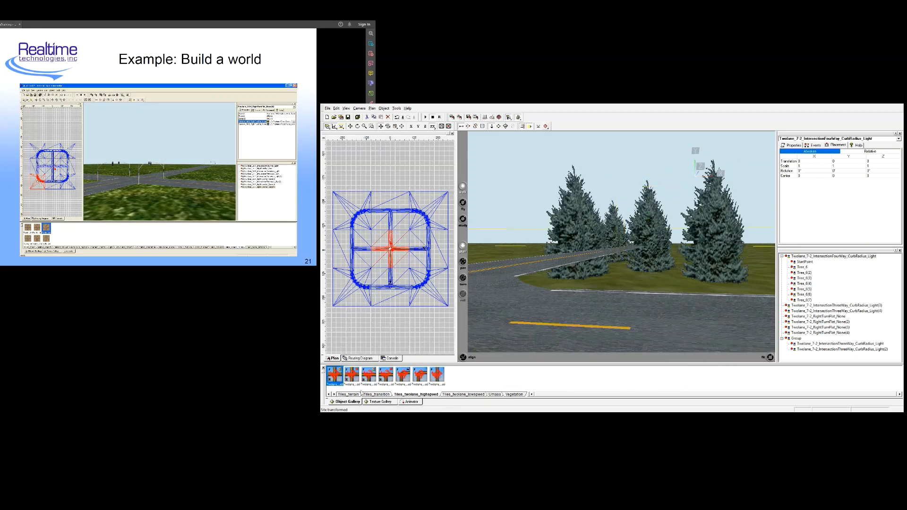
click(349, 394)
click(329, 395)
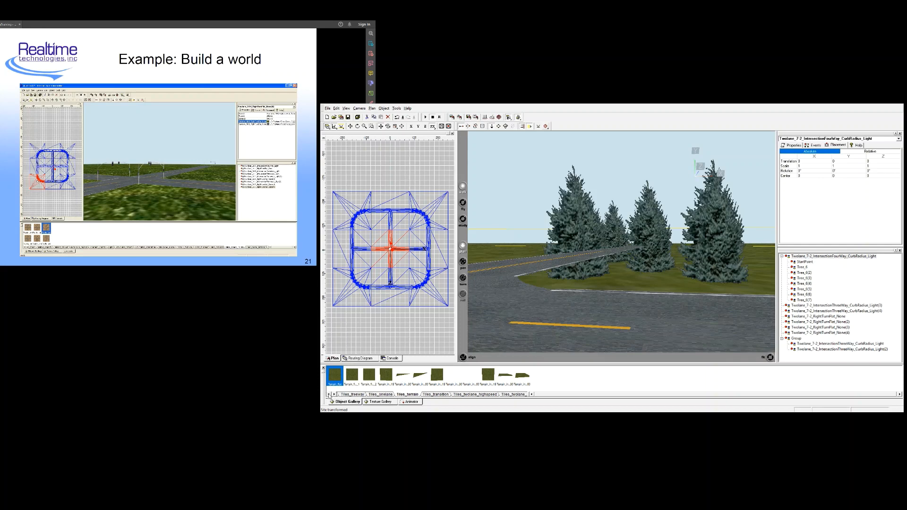
click(329, 394)
click(329, 395)
click(329, 394)
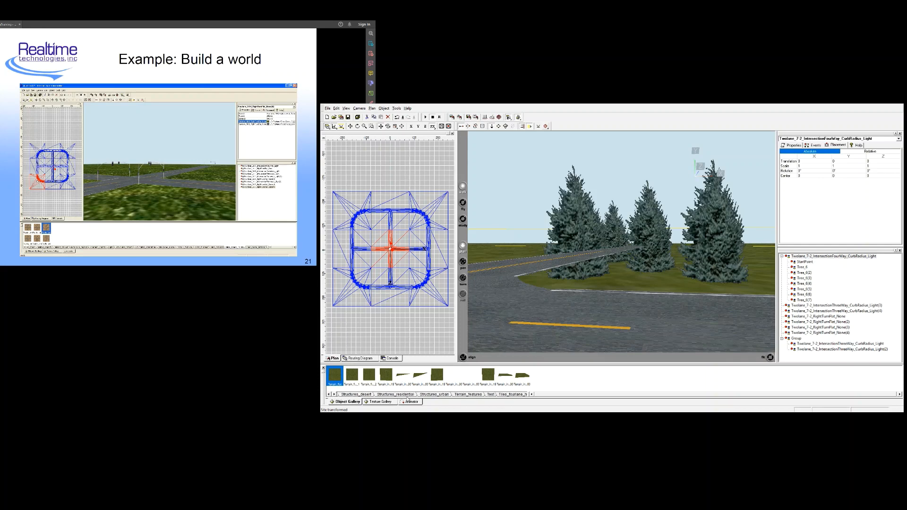
click(412, 395)
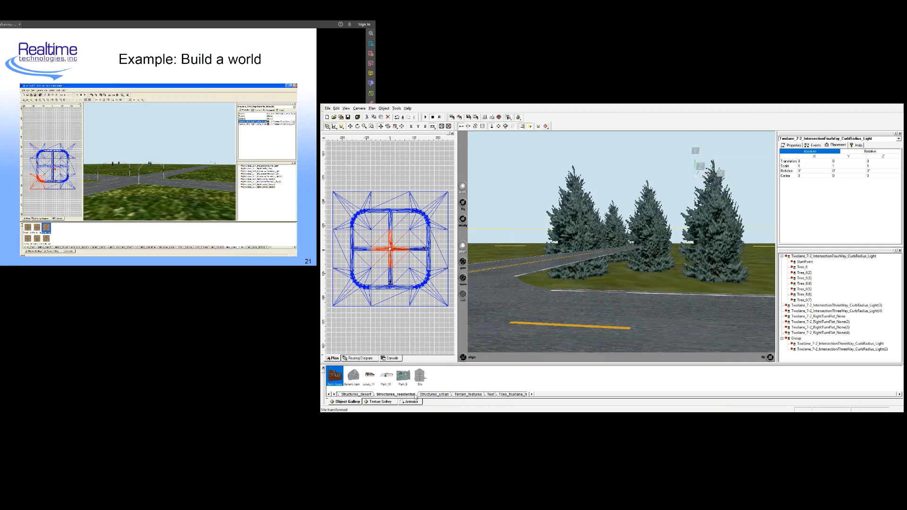
- Place the farm house on the grass beyond the road, beside the row of trees
click(401, 380)
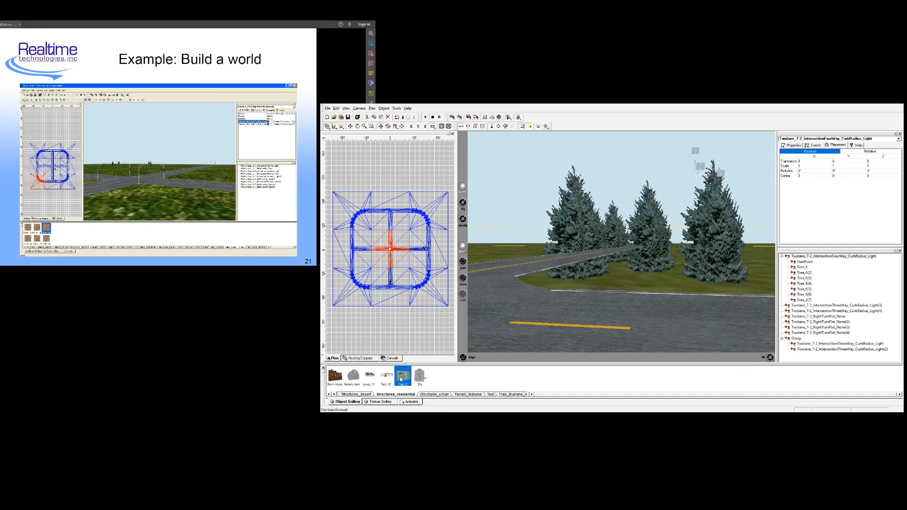
click(385, 377)
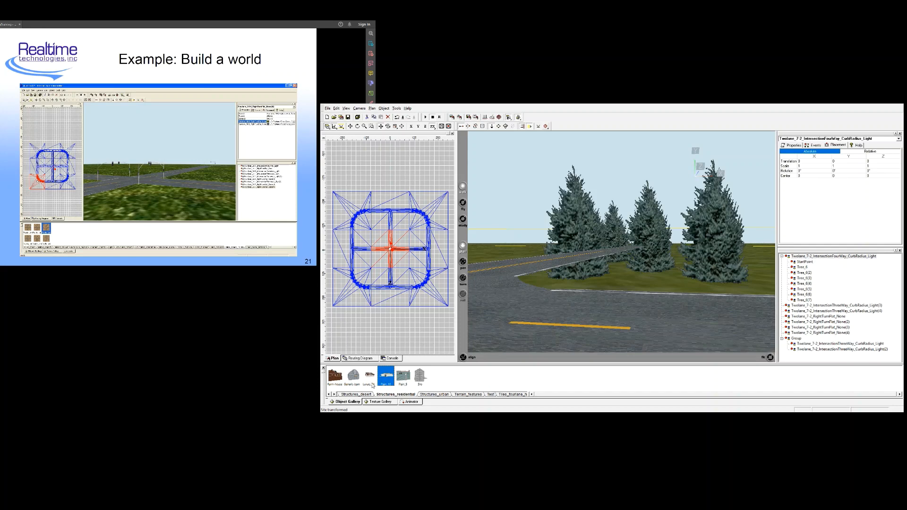
click(336, 384)
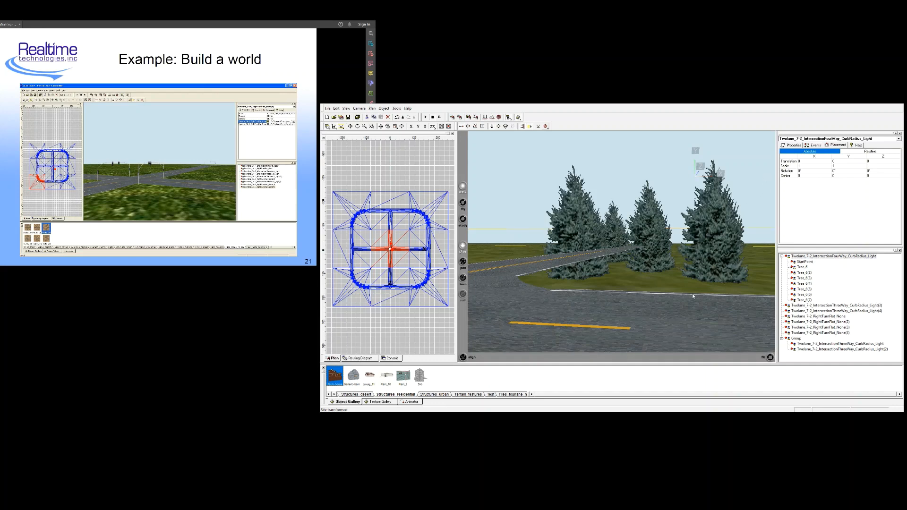
drag(692, 296, 706, 311)
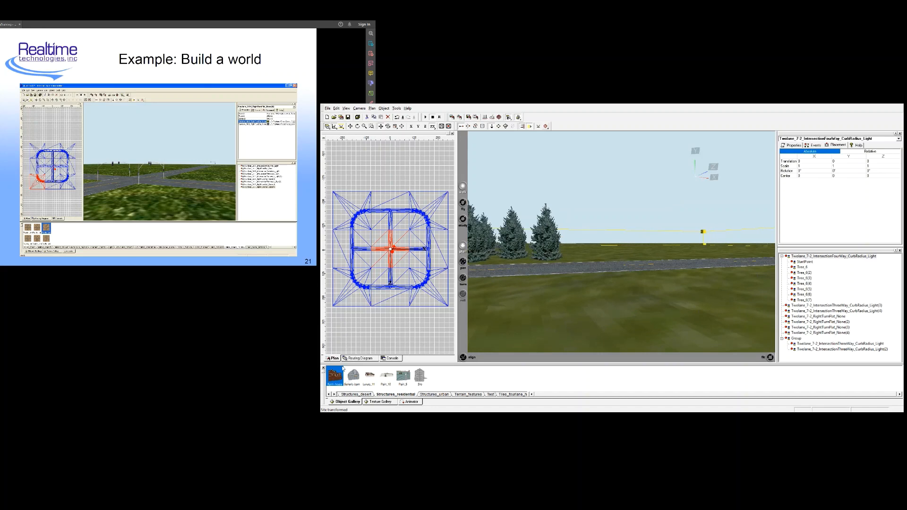
drag(597, 254, 614, 243)
- Place the generic barn on the grass next to the farm house and check both buildings from farther away
click(359, 380)
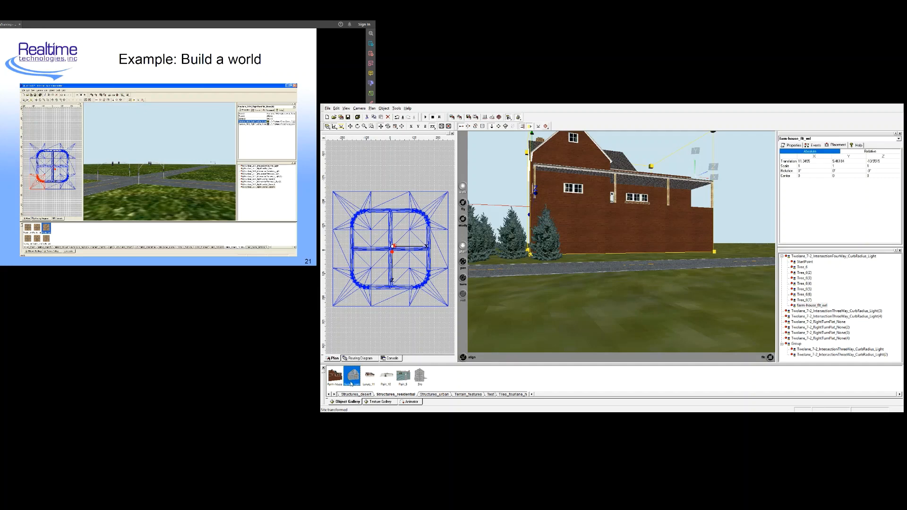
drag(351, 380, 768, 250)
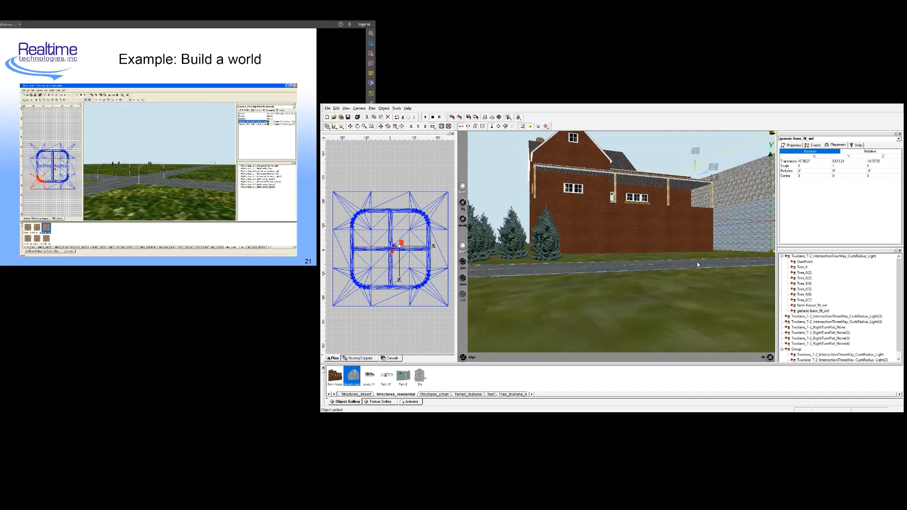
mouse_move(697, 265)
mouse_down()
mouse_move(688, 307)
mouse_move(710, 297)
mouse_move(695, 289)
mouse_up()
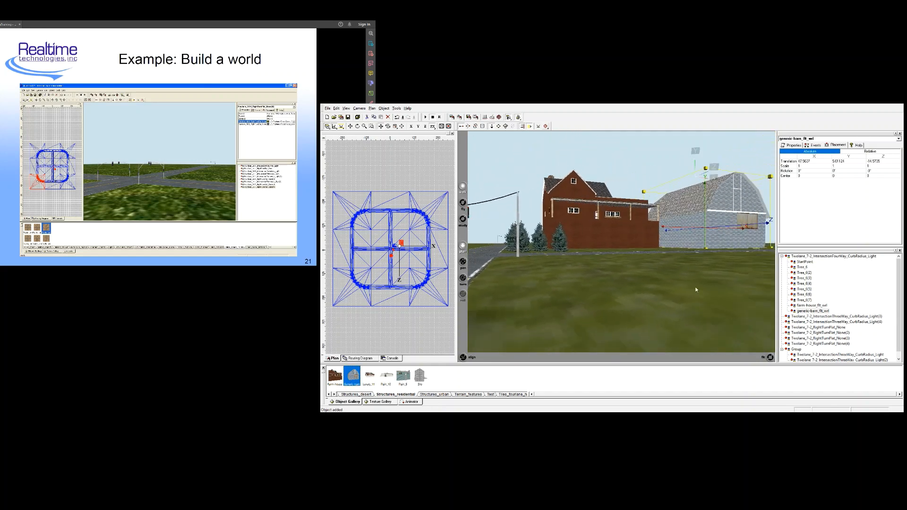
- Set the farm house's Y rotation to 90° and move it back onto the grass beside the trees, working from above
click(696, 290)
click(635, 214)
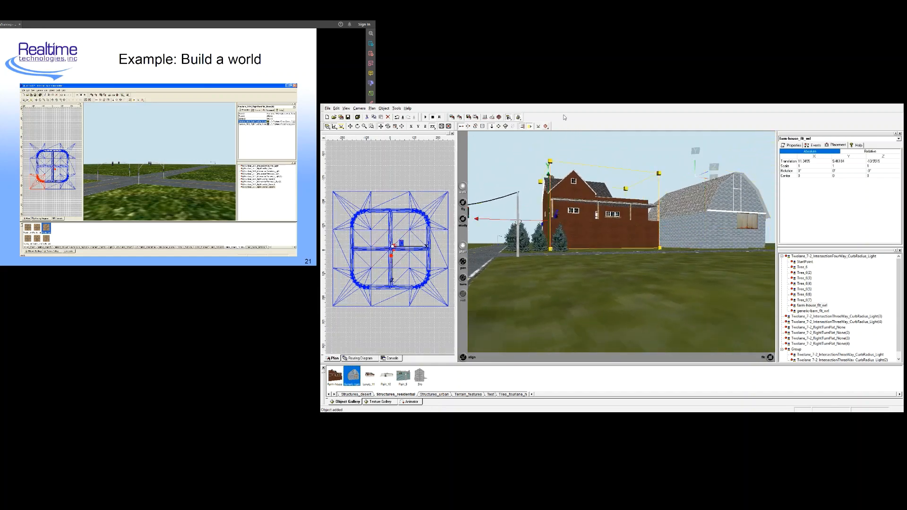
click(546, 127)
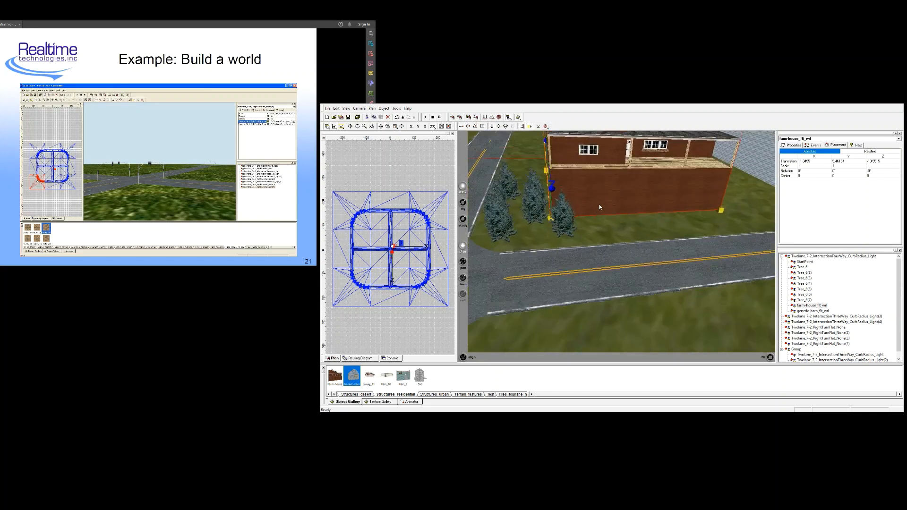
drag(582, 228, 616, 199)
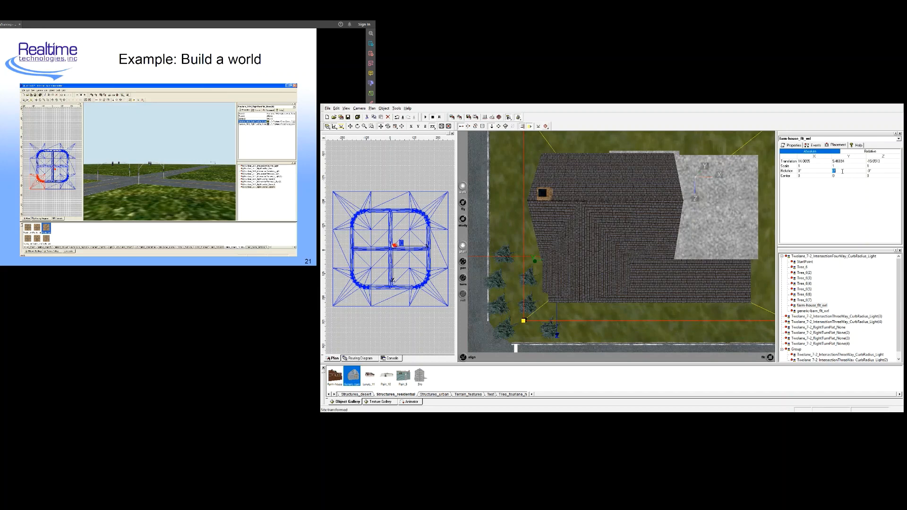
key(Return)
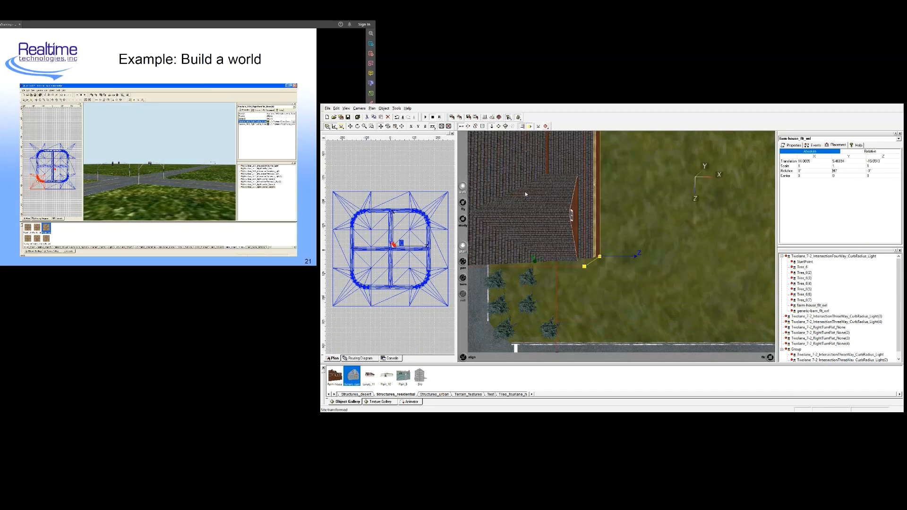
drag(526, 193, 666, 241)
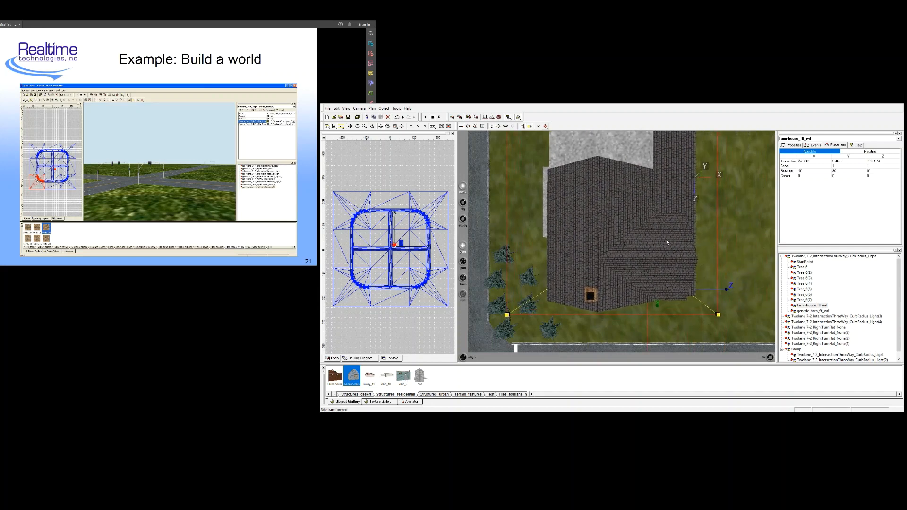
- Examine the rotated farm house from its front, back, both sides and above to check its orientation and height
click(544, 126)
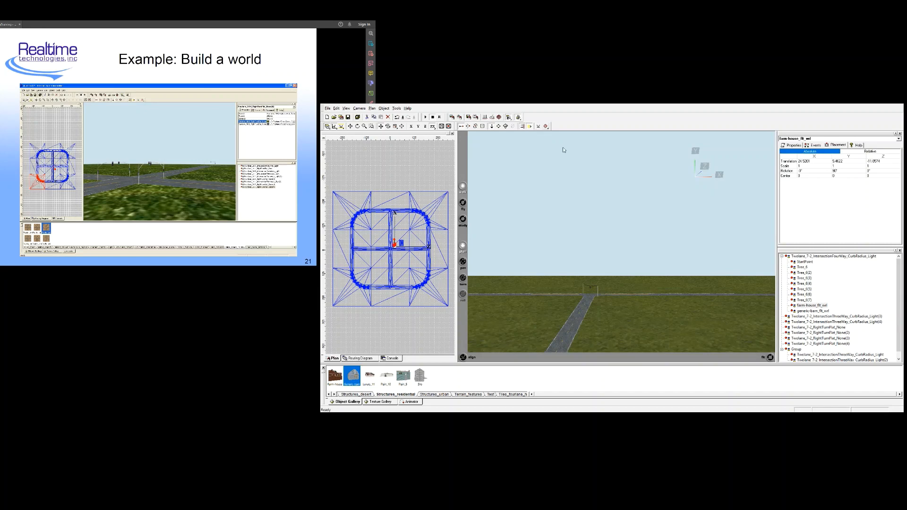
click(633, 221)
drag(659, 273, 657, 258)
drag(563, 344, 682, 323)
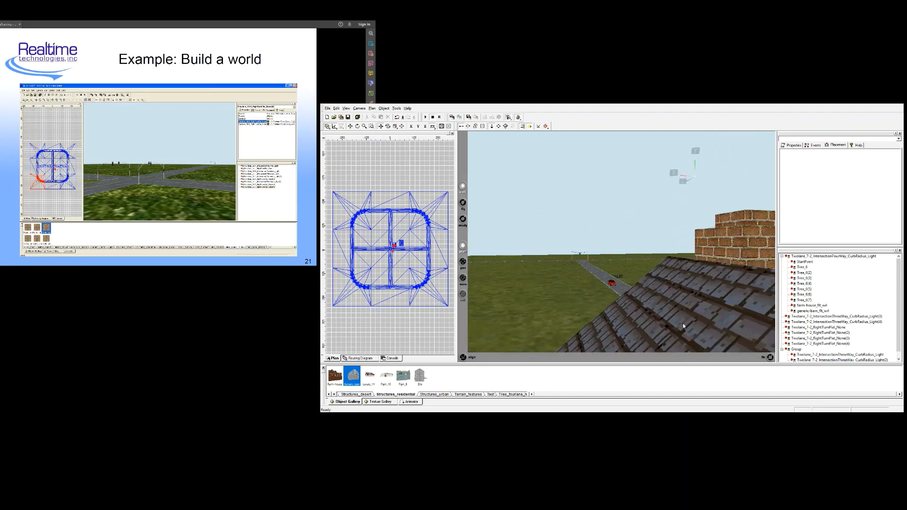
click(653, 286)
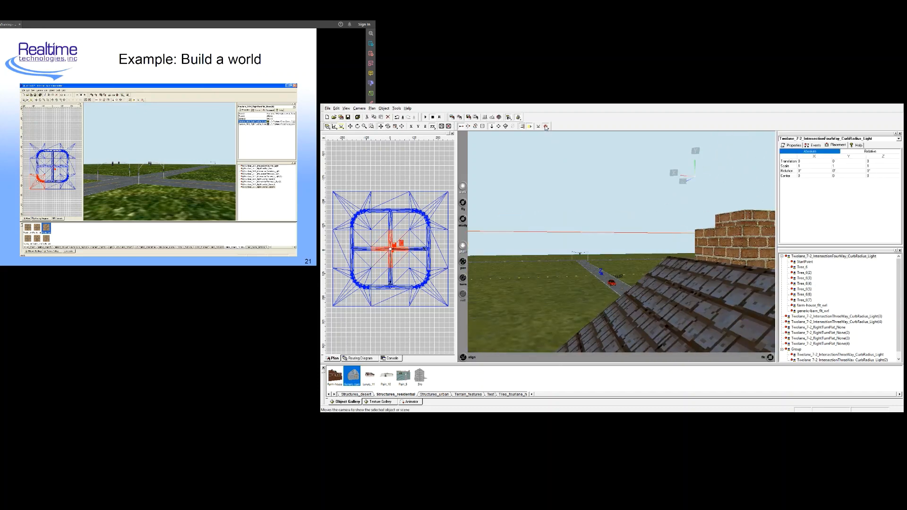
click(545, 155)
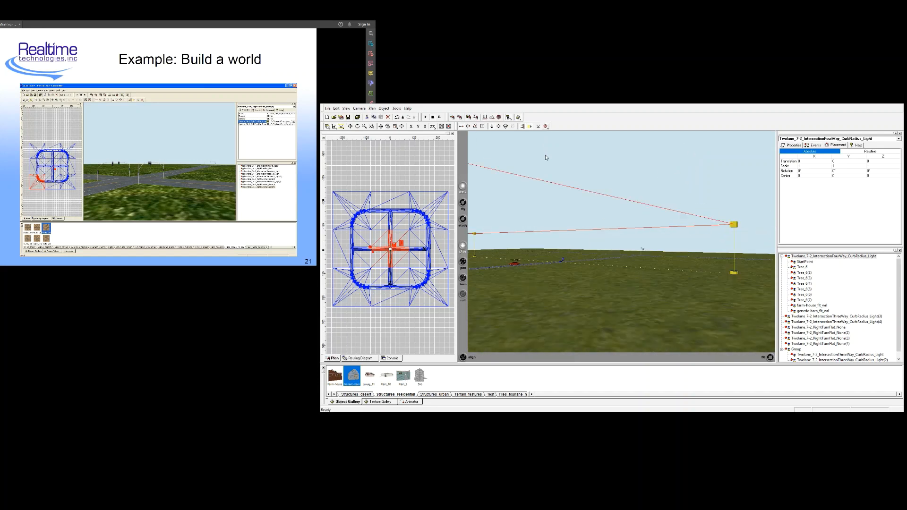
click(638, 215)
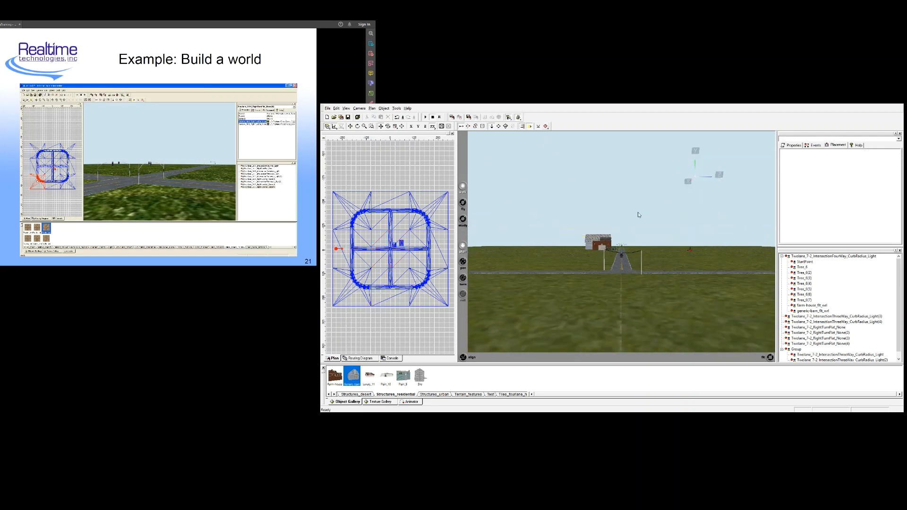
click(604, 244)
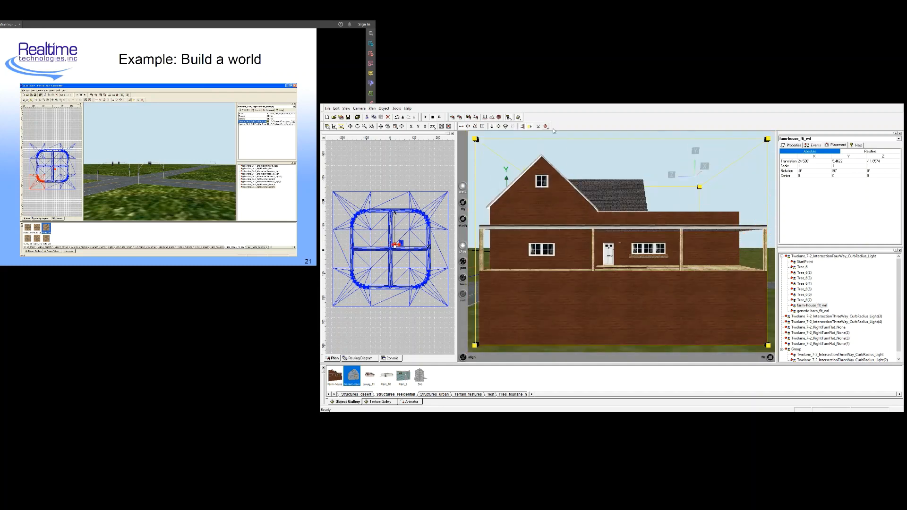
click(547, 155)
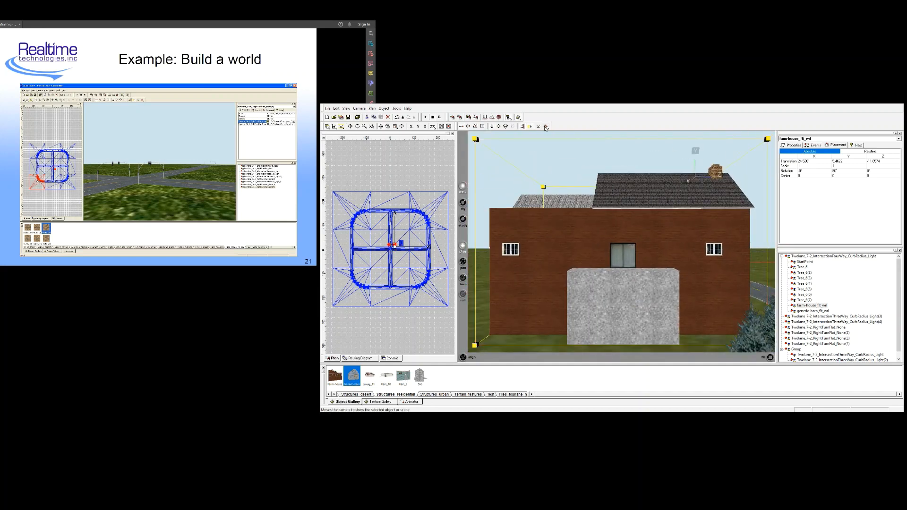
click(546, 170)
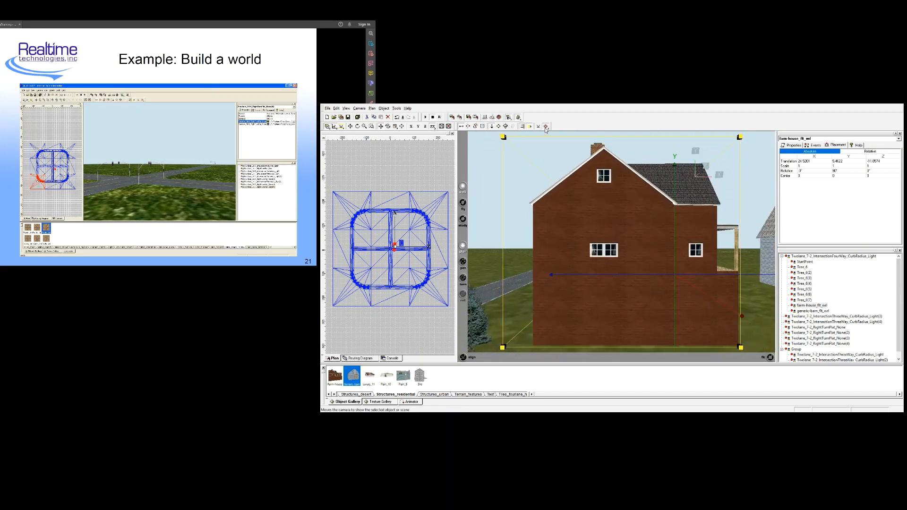
click(546, 175)
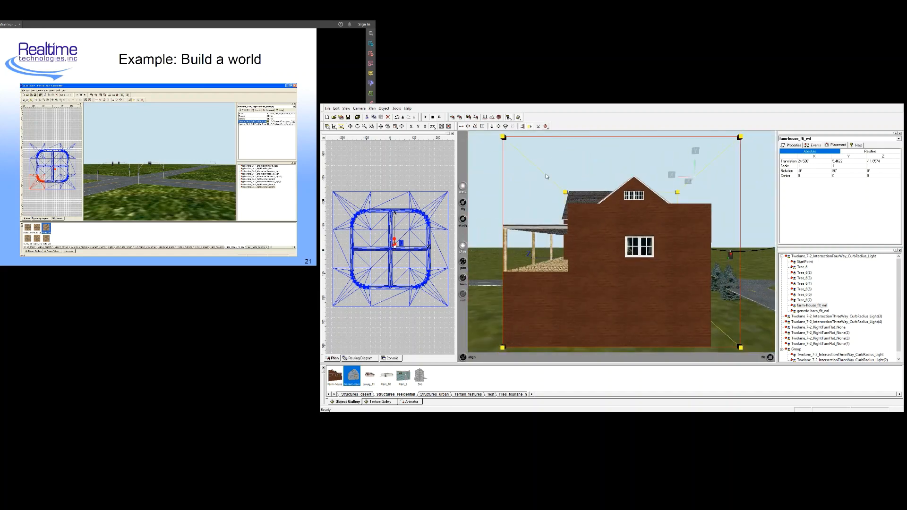
click(547, 132)
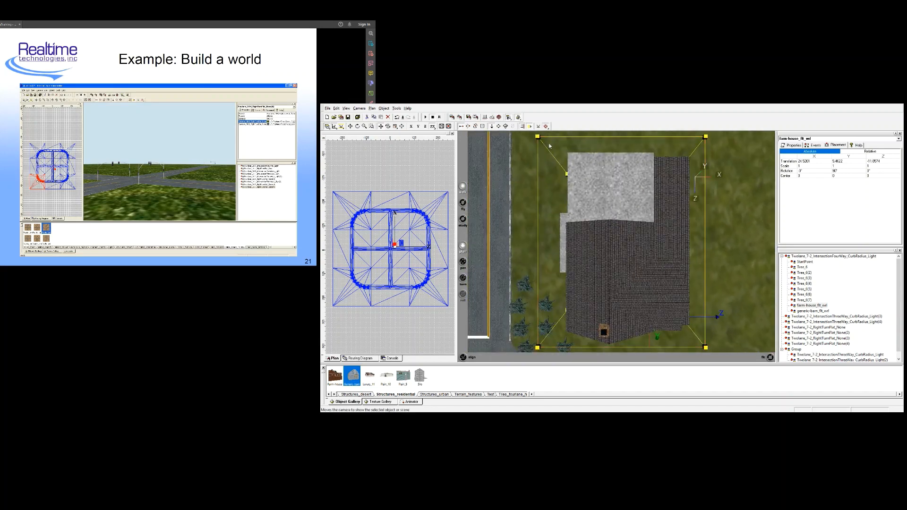
click(548, 167)
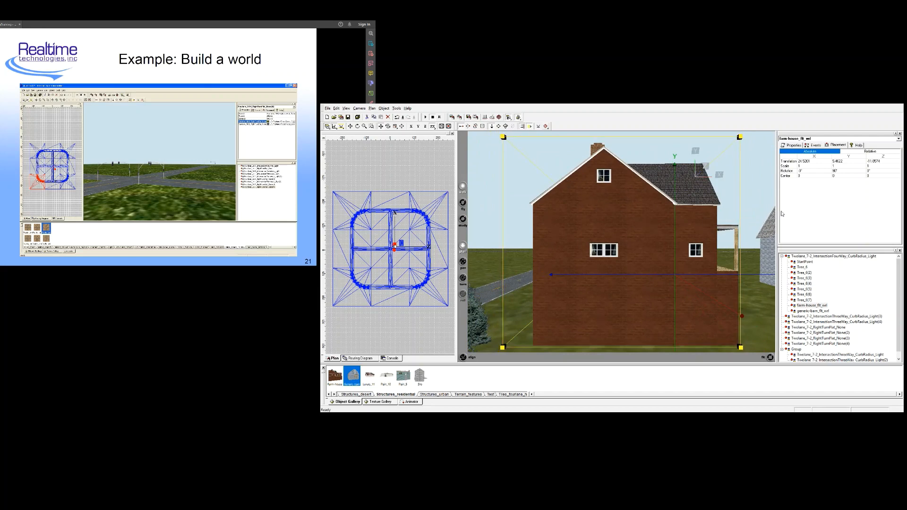
- Lower the farm house to ground level by setting its Y translation to 0
double_click(845, 160)
text(0)
key(Return)
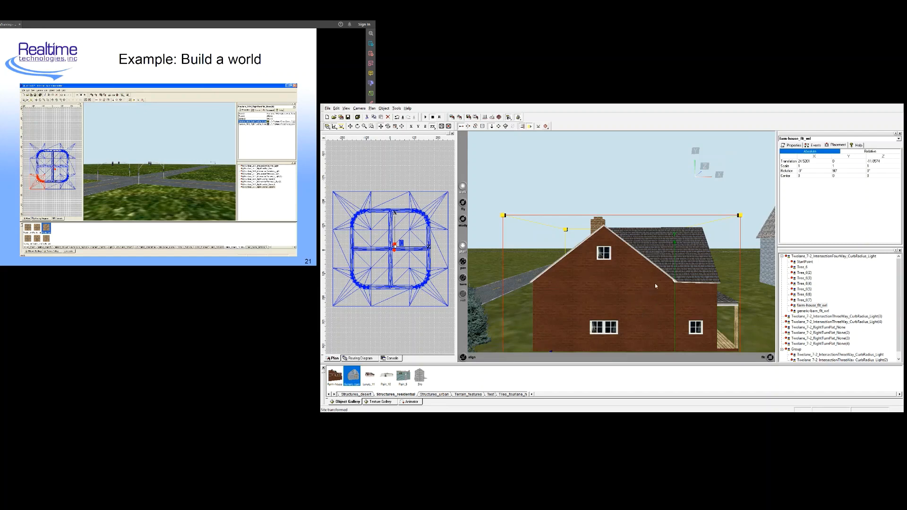
click(757, 317)
mouse_move(757, 317)
mouse_down()
mouse_move(752, 285)
mouse_move(762, 334)
mouse_move(752, 322)
mouse_up()
- Set the farm house's Y rotation to 0° so its porch faces the road
click(662, 241)
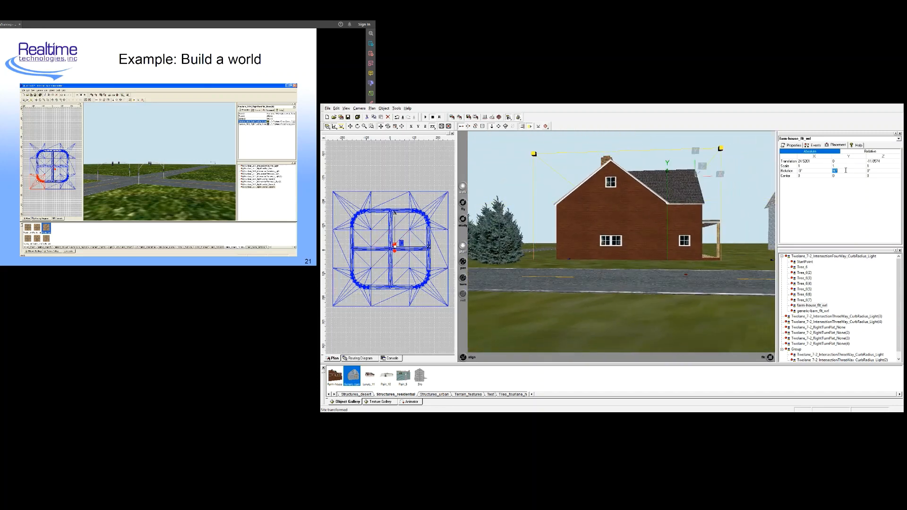
text(0)
key(Return)
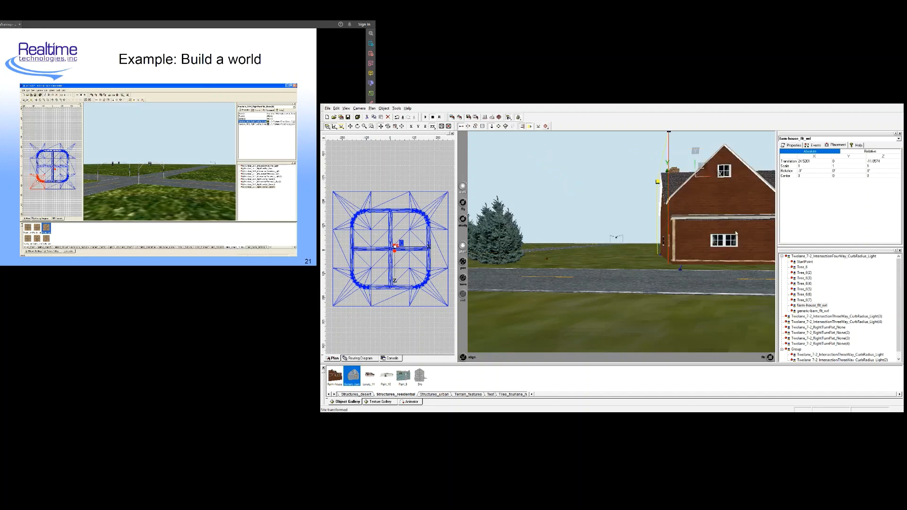
- Move the farm house along the road until it stands next to the trees, and reset its Y translation to 0
drag(722, 232, 575, 235)
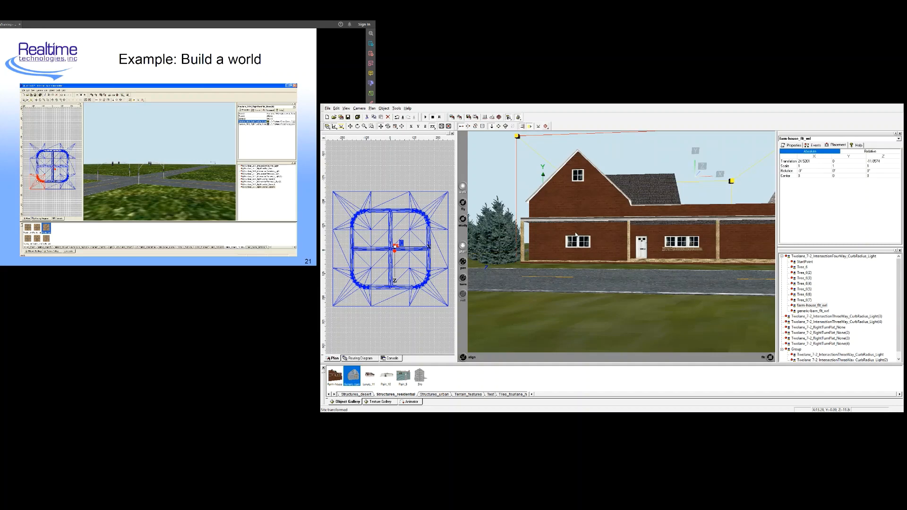
drag(575, 235, 576, 234)
double_click(850, 164)
text(0)
key(Return)
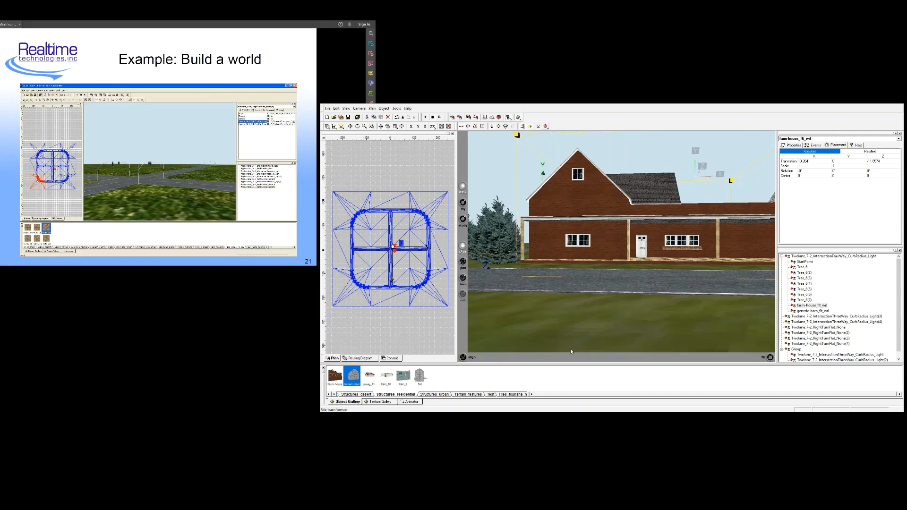
- Select the generic barn beyond the farm house and set its Y translation to 0
click(654, 305)
drag(724, 265, 659, 243)
click(656, 240)
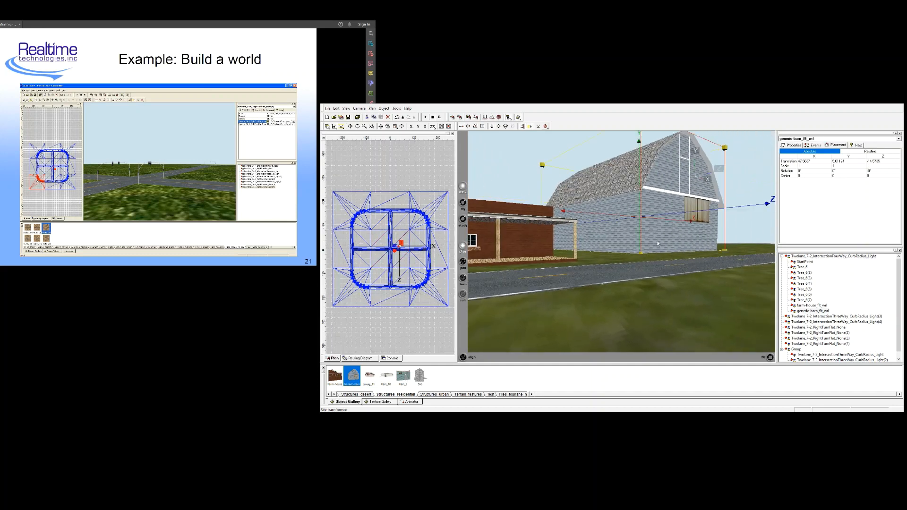
click(839, 161)
text(0)
key(Return)
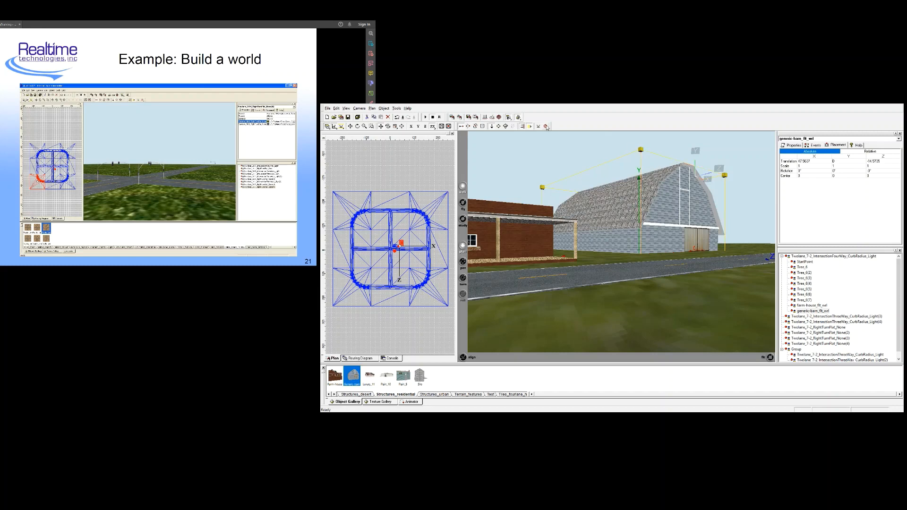
- Move the generic barn behind the farm house from above and set its Y rotation to 90°
drag(546, 144, 546, 139)
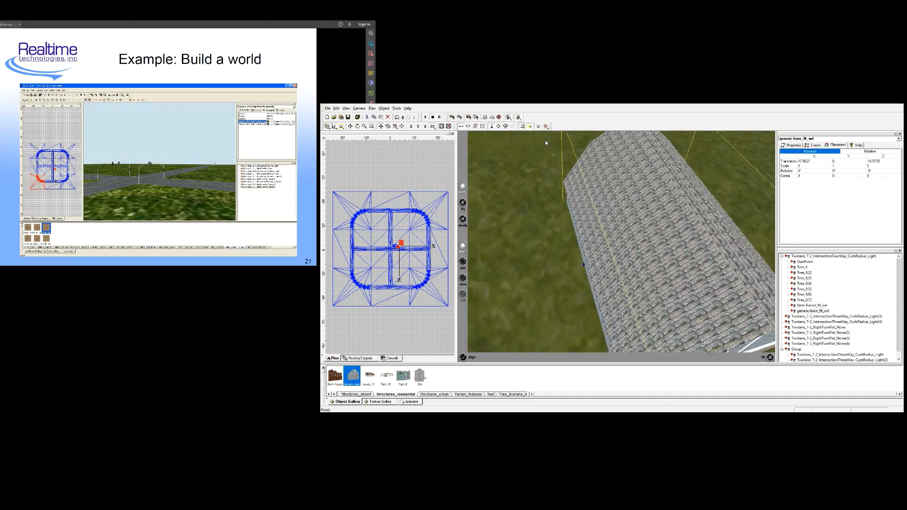
mouse_move(628, 254)
mouse_down()
mouse_move(604, 245)
mouse_move(519, 152)
mouse_move(517, 171)
mouse_up()
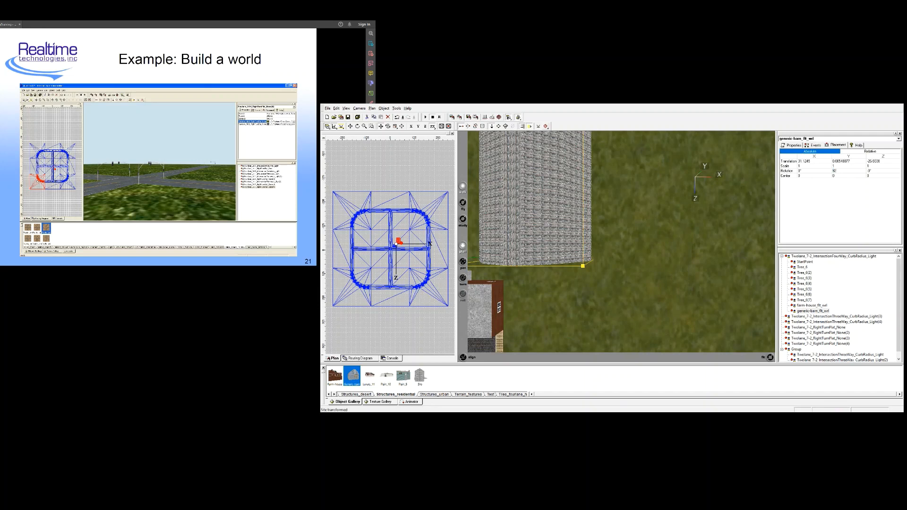
key(Return)
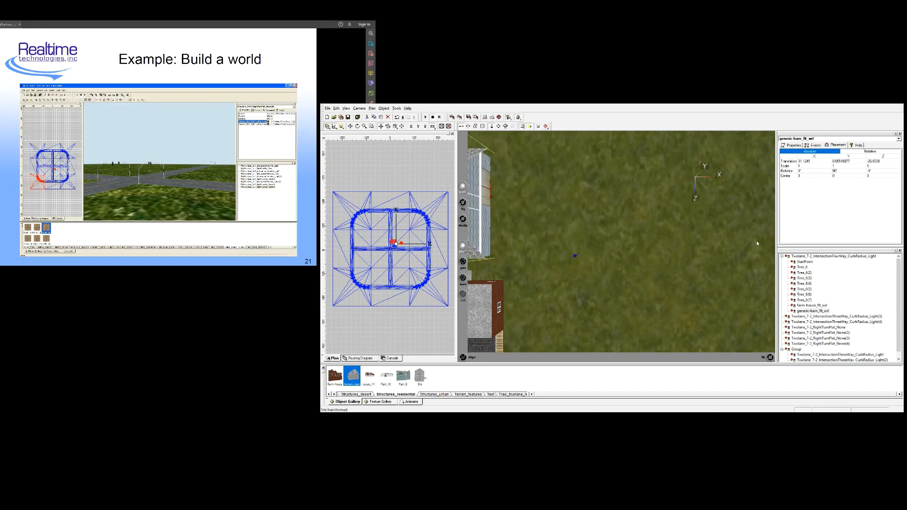
- Move the rotated barn onto the open grass behind the farm house and set its Y translation to 0
click(545, 126)
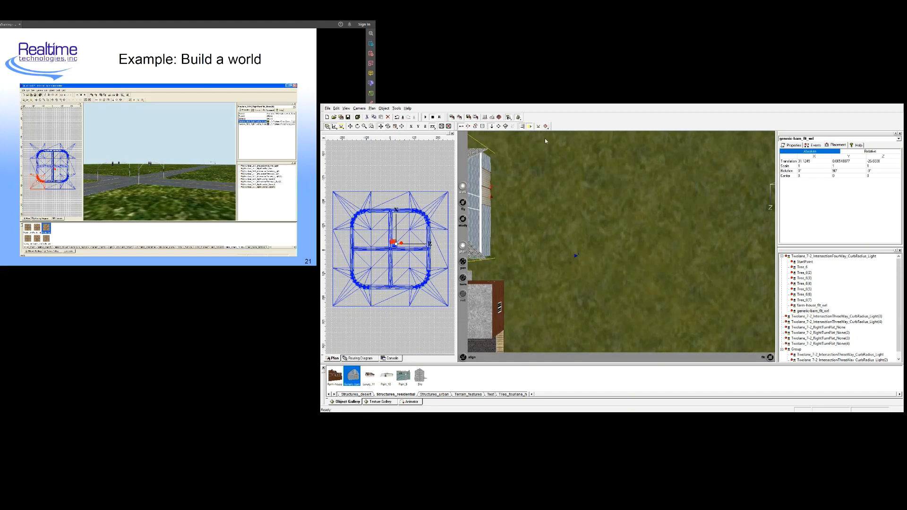
drag(590, 259, 755, 170)
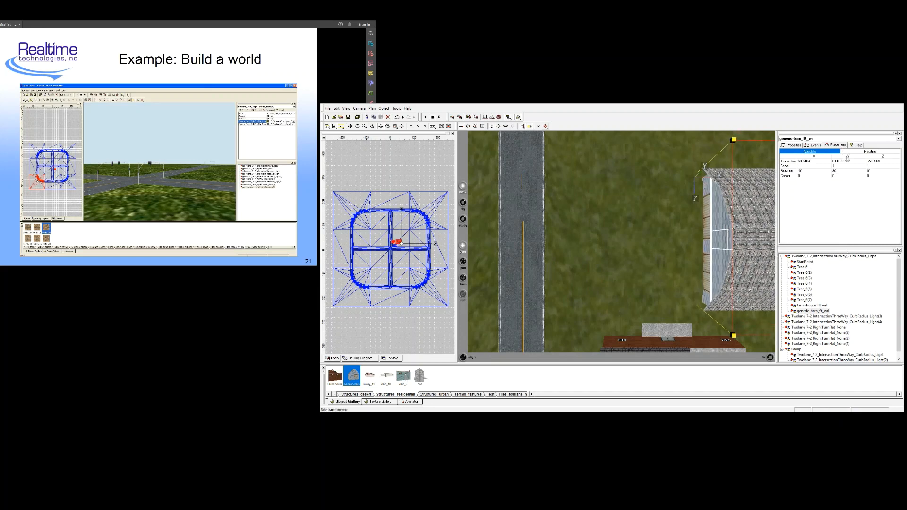
double_click(849, 161)
text(0)
key(Return)
click(546, 127)
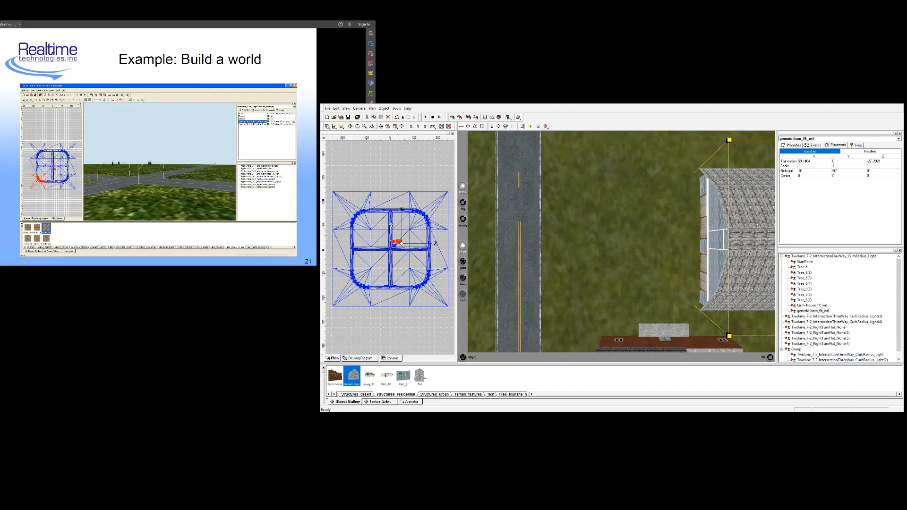
- Examine the four-way intersection tile and its buildings from above and at road level beside the trees and traffic lights
click(394, 256)
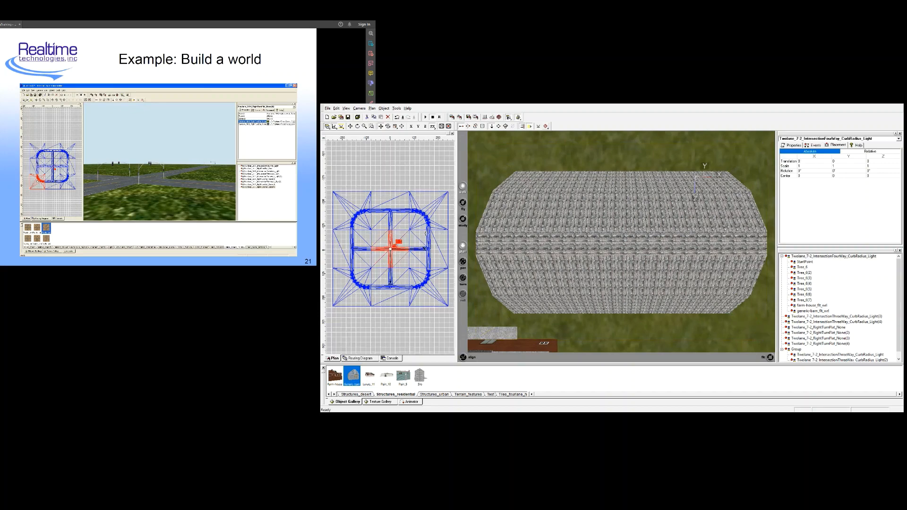
click(546, 126)
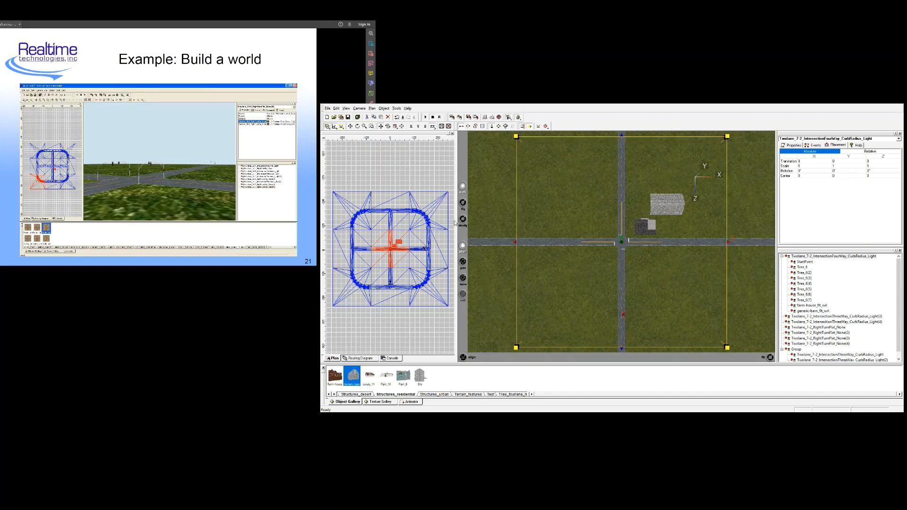
click(403, 314)
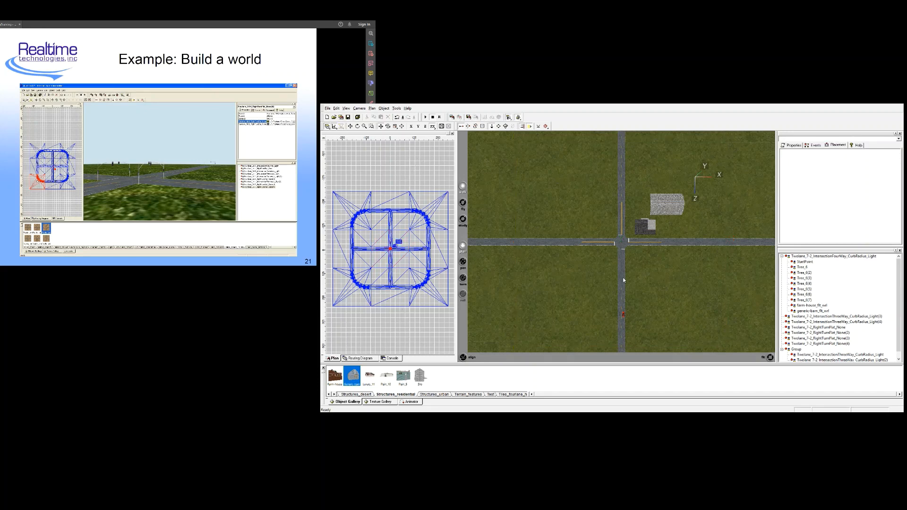
drag(620, 277, 612, 237)
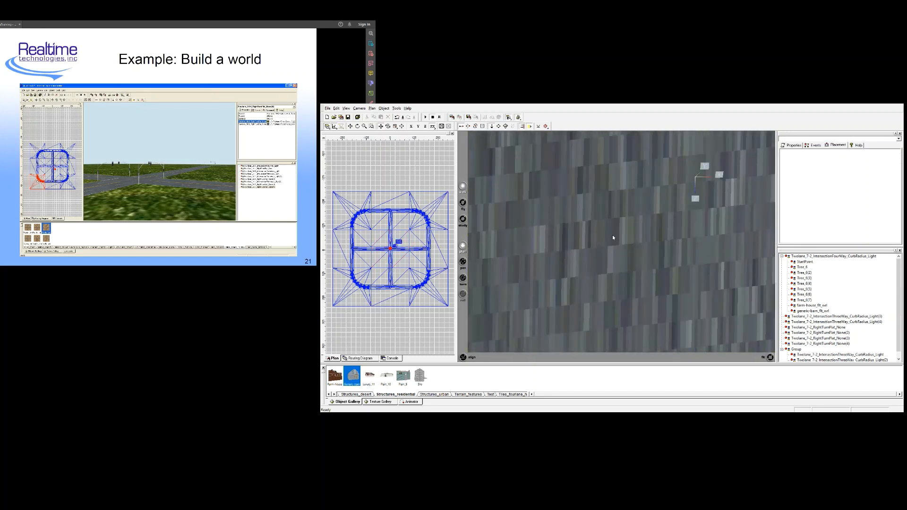
click(462, 278)
drag(619, 283, 630, 223)
click(463, 247)
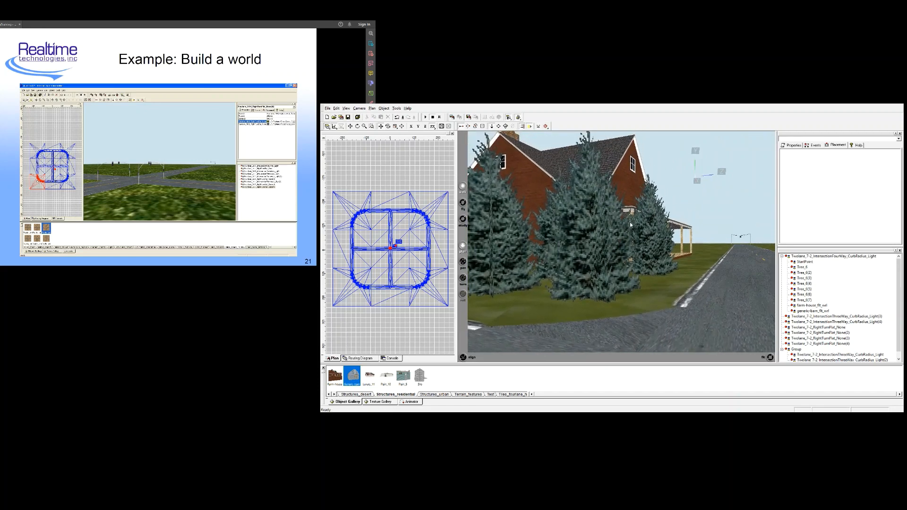
drag(714, 246, 650, 250)
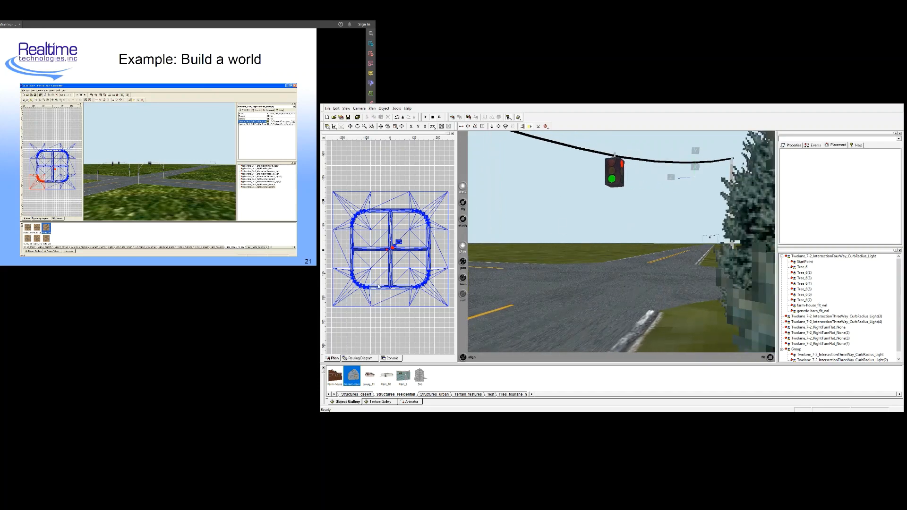
- Save the world and publish it using the res folder inside the tileworld directory
click(349, 118)
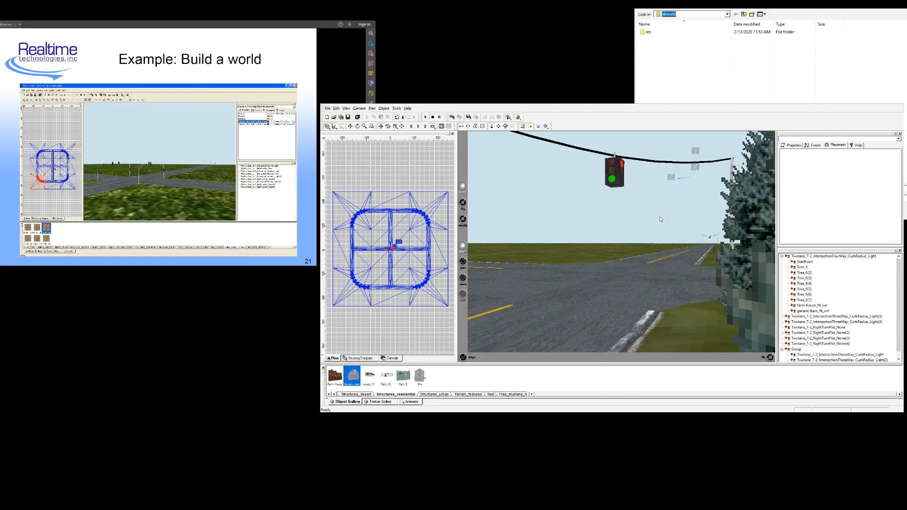
click(663, 32)
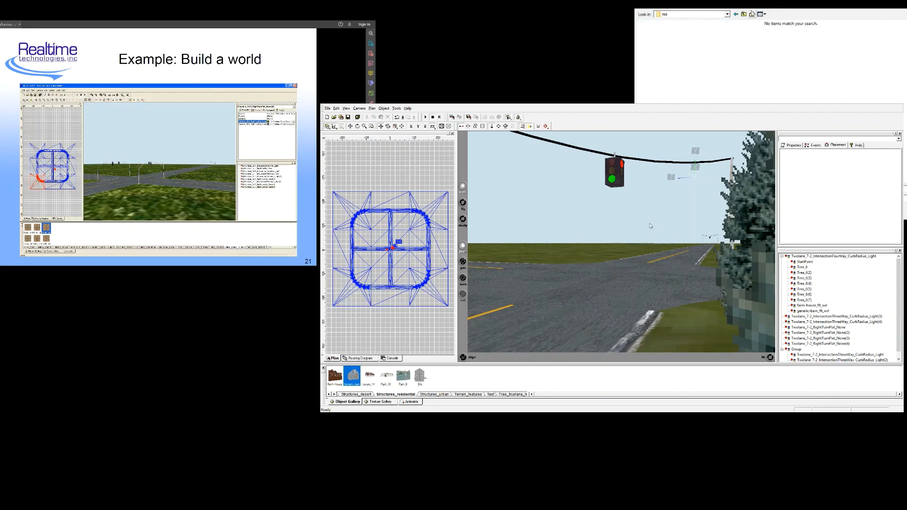
click(615, 380)
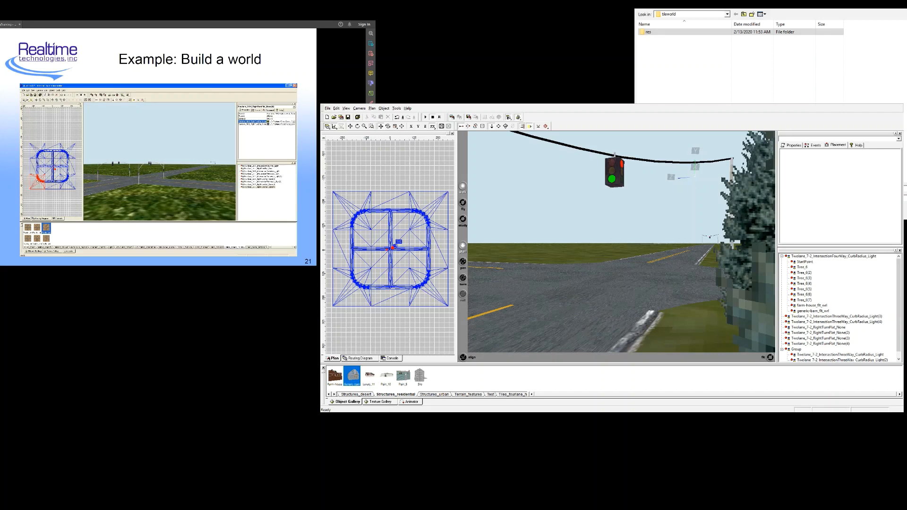
key(Return)
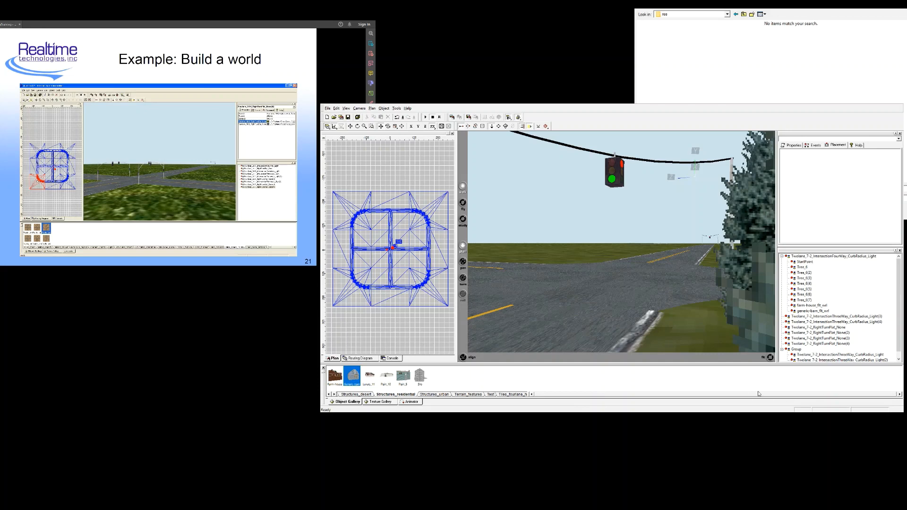
key(Return)
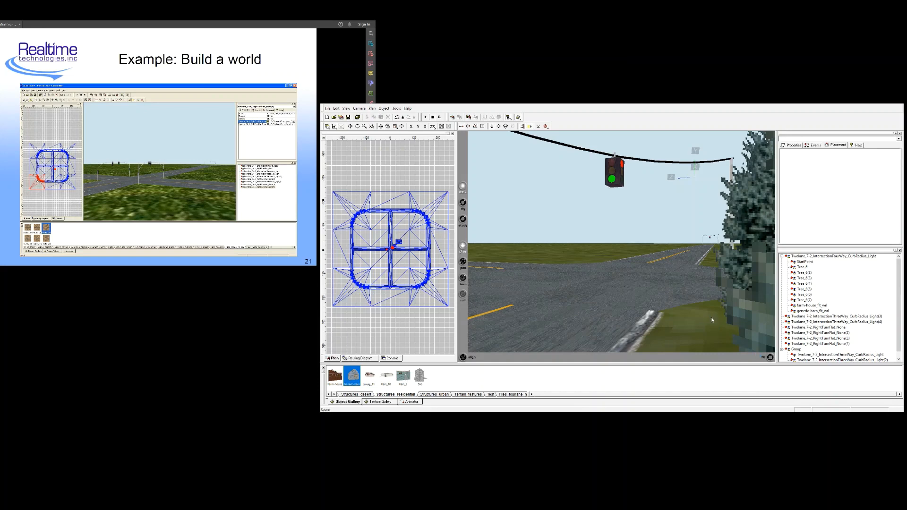
- Check the res folder and its parent tileworld folder in the file browser, and leave without opening anything
click(327, 108)
click(340, 124)
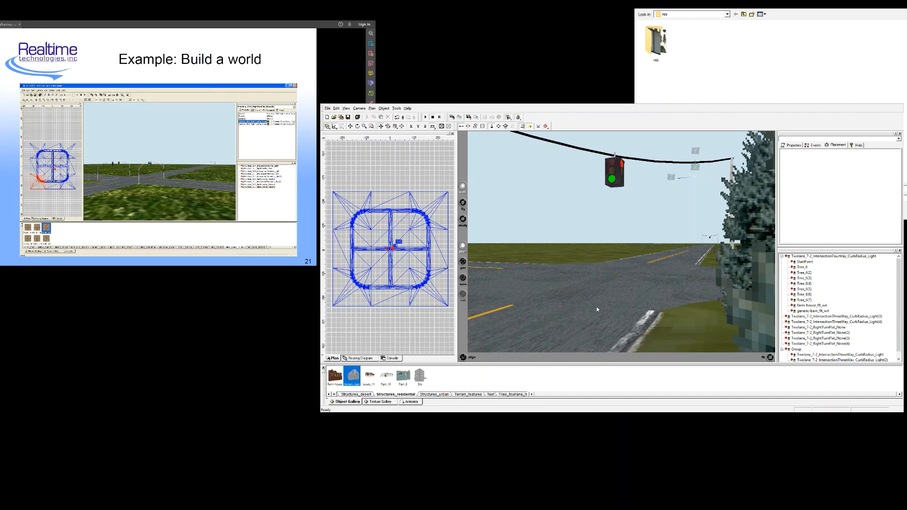
key(BackSpace)
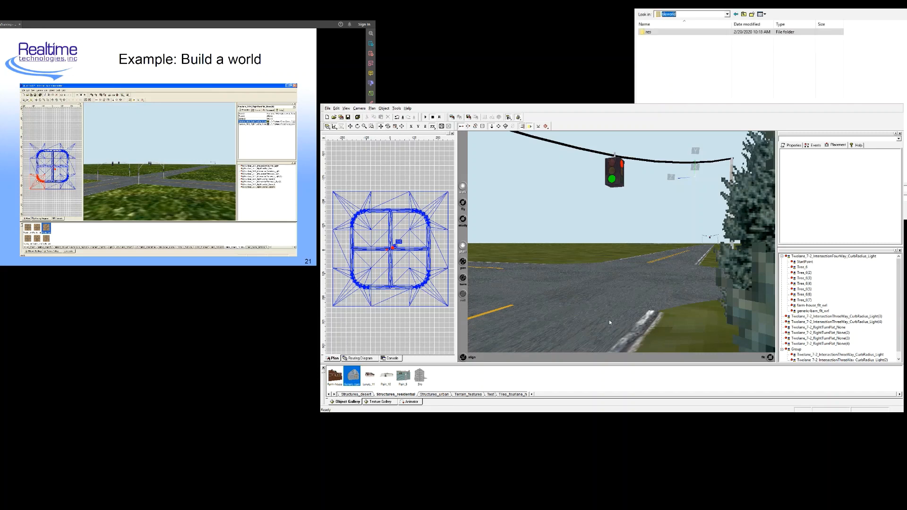
click(727, 31)
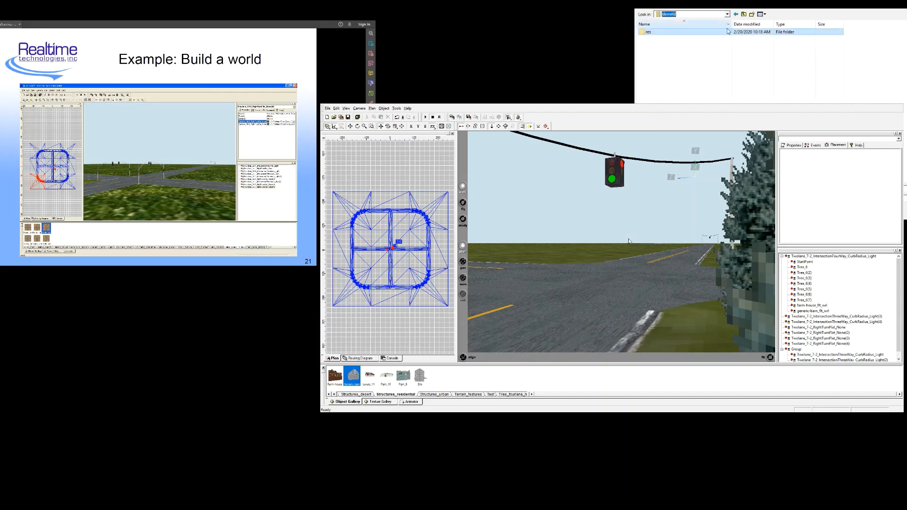
click(661, 170)
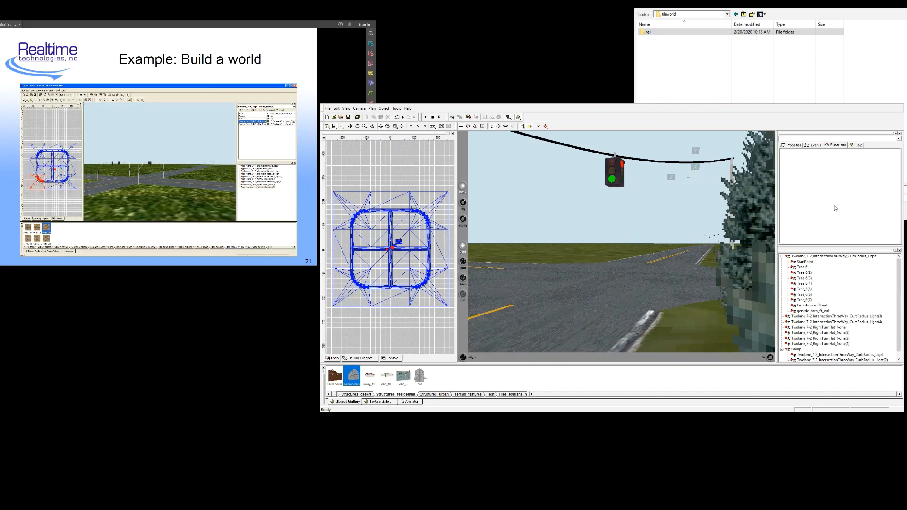
click(816, 218)
click(819, 215)
- Examine the UofM and SaveAsObjects folders as save locations, cancel without saving, and close the world editor
click(330, 109)
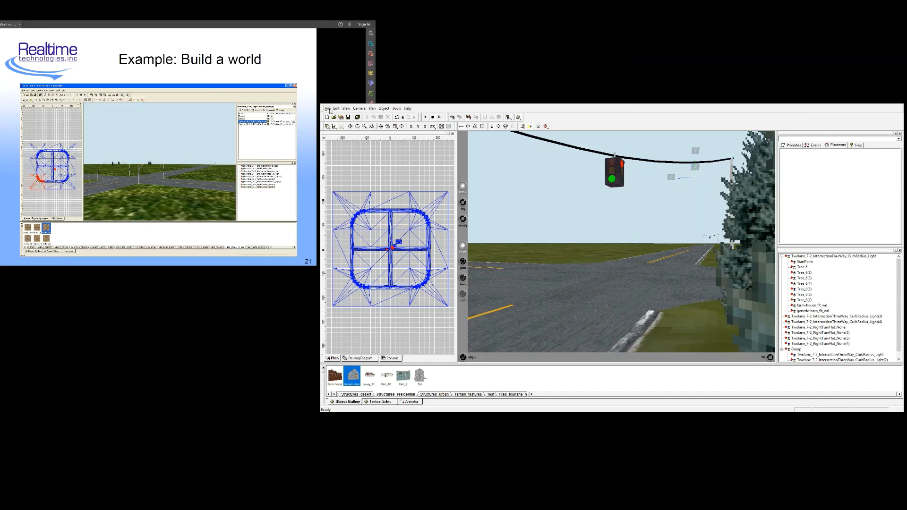
click(337, 134)
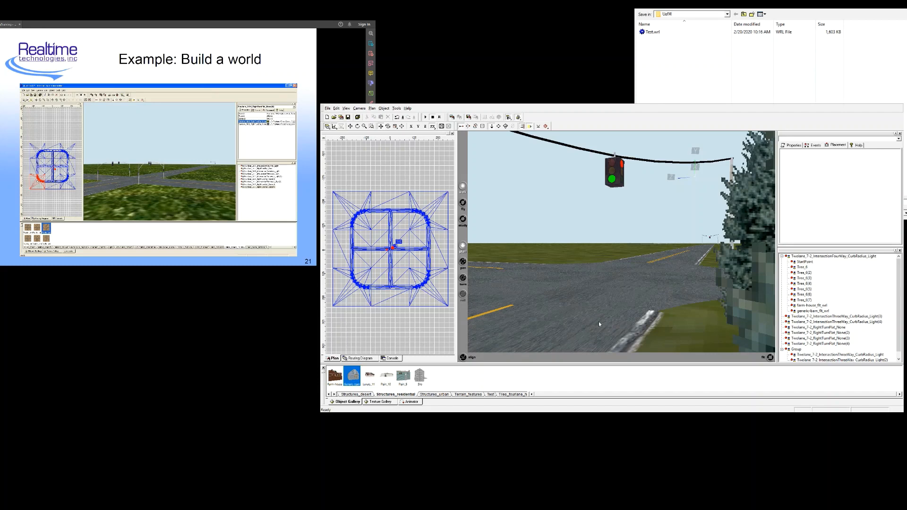
click(591, 320)
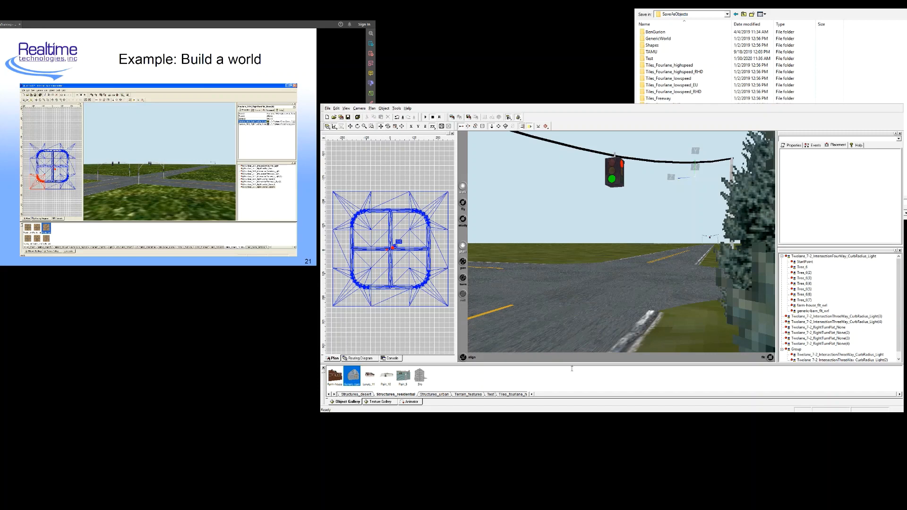
double_click(595, 357)
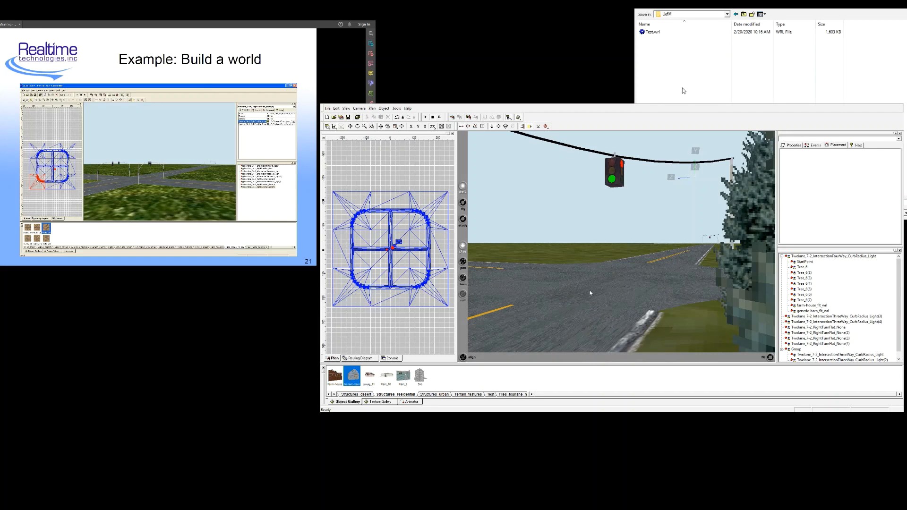
click(736, 15)
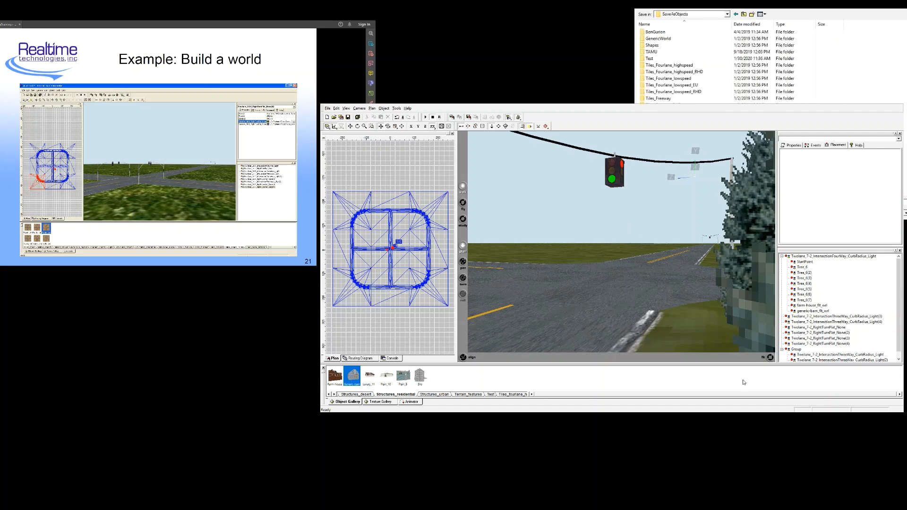
double_click(567, 373)
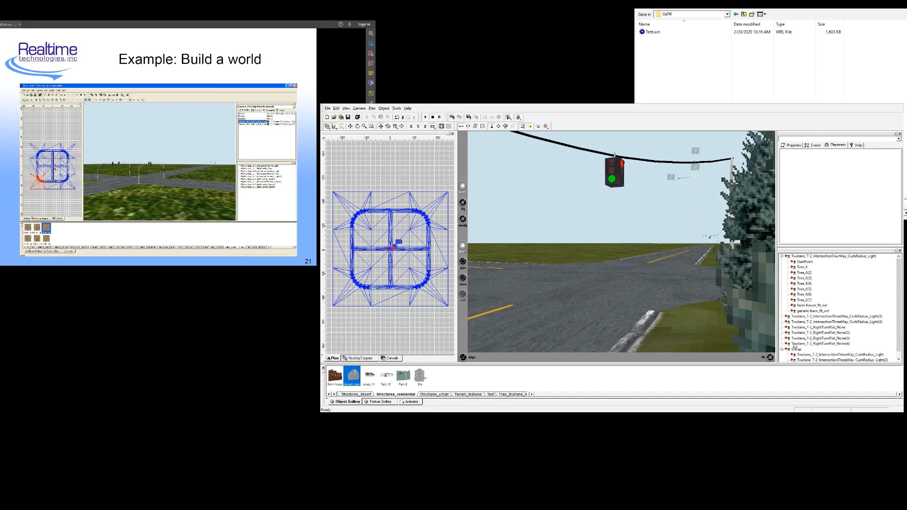
click(816, 220)
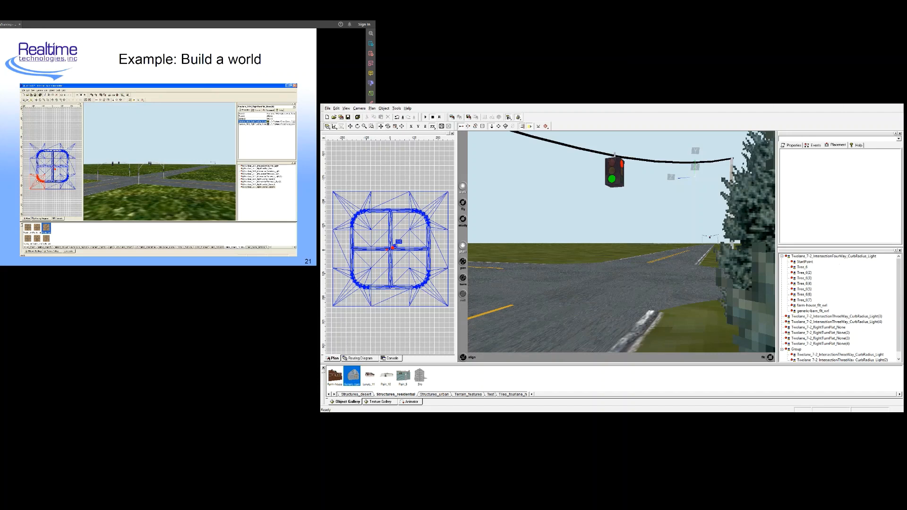
click(868, 99)
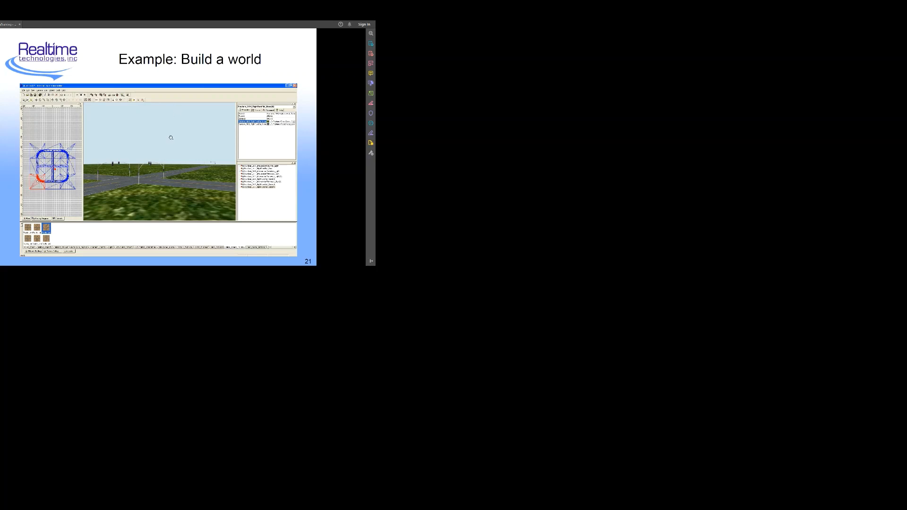
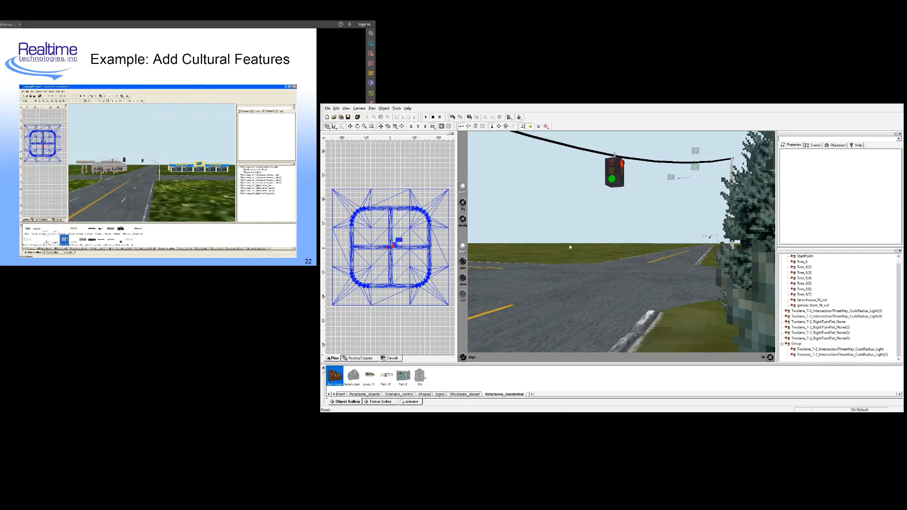
- Browse to the tileworld folder under databases on drive C and sort its files by modification date
click(725, 16)
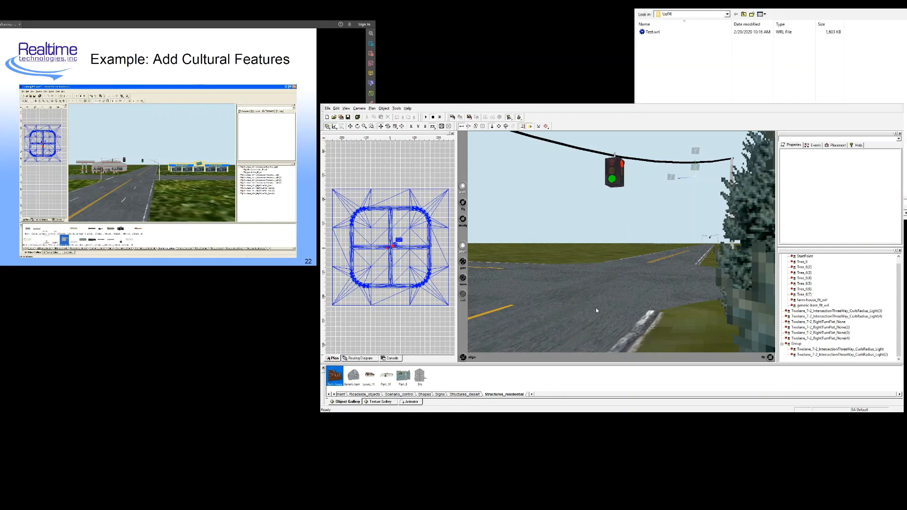
click(681, 96)
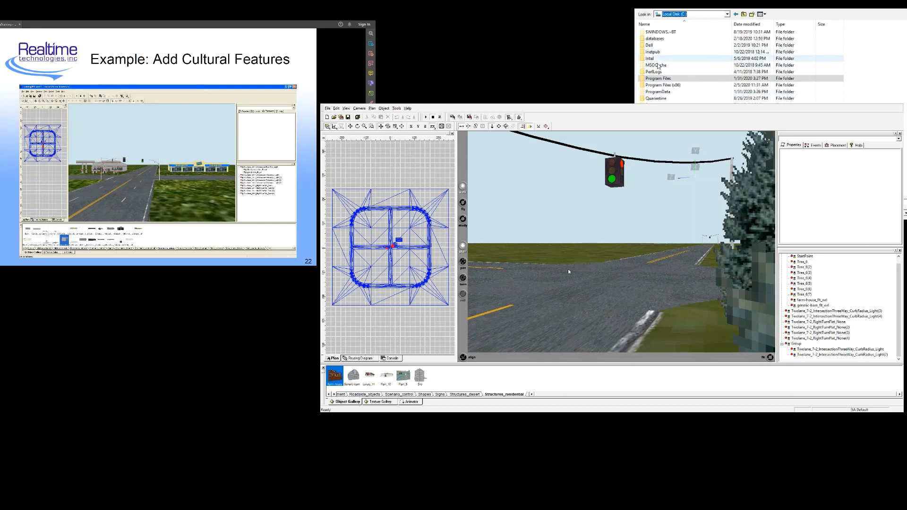
double_click(654, 38)
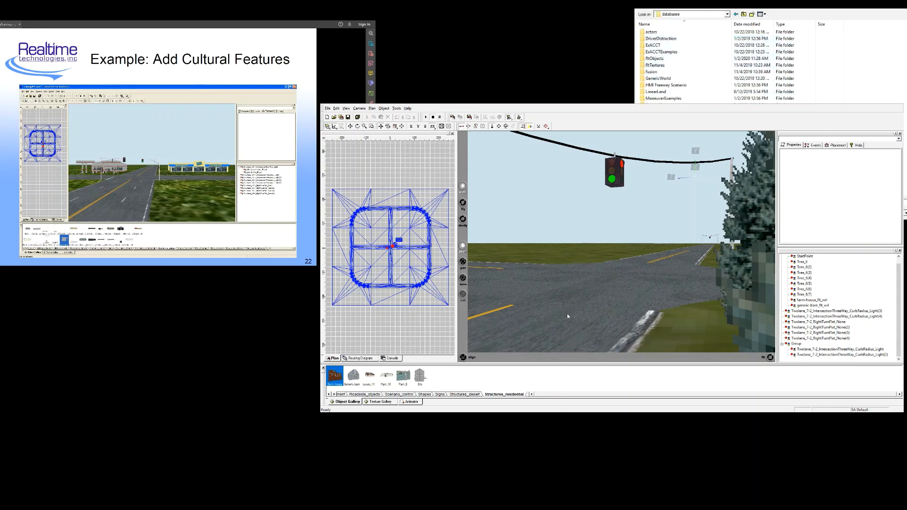
double_click(570, 347)
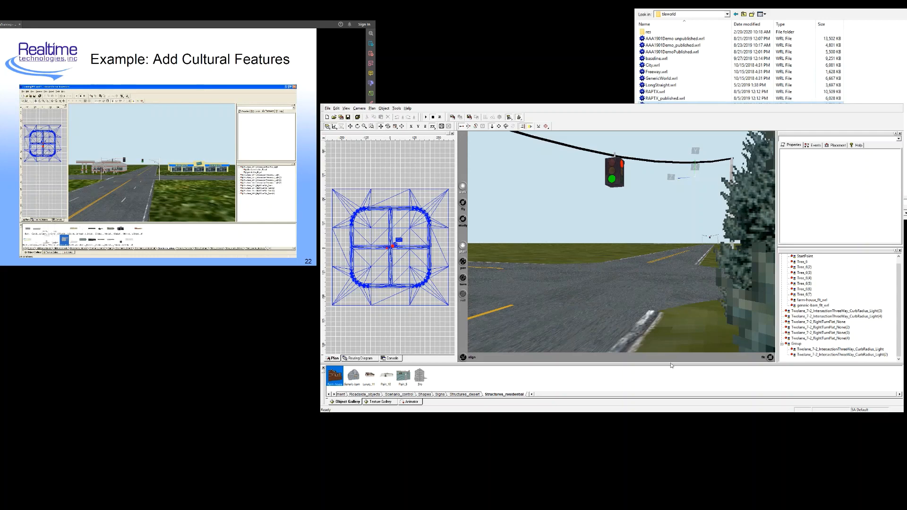
click(756, 25)
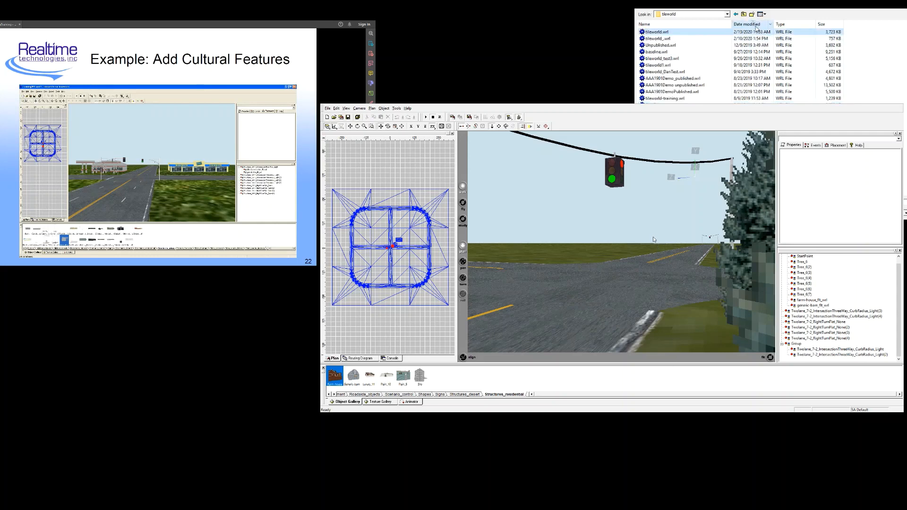
double_click(757, 32)
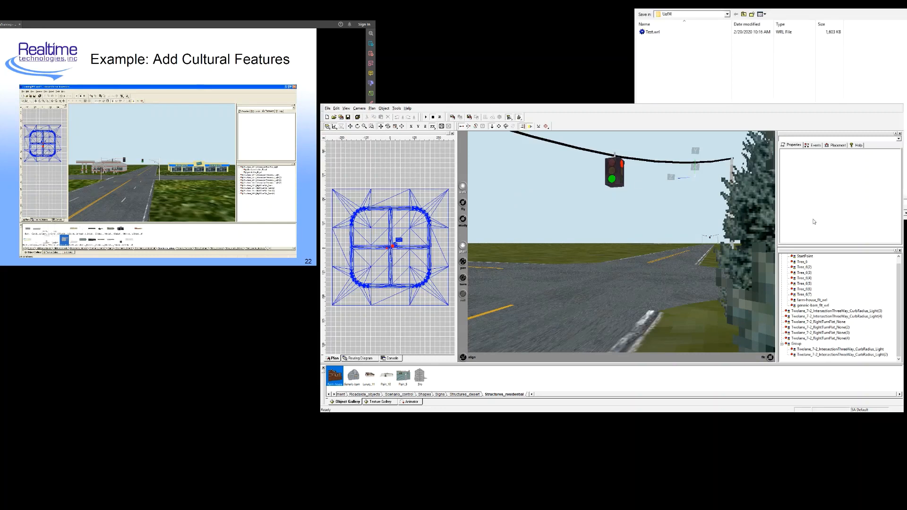
- Publish the reopened world again using the res folder
click(330, 108)
click(341, 155)
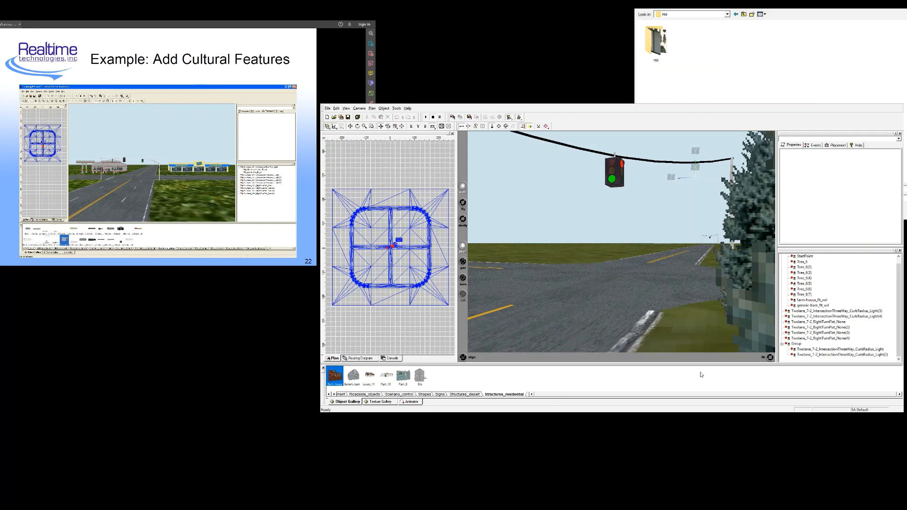
click(702, 327)
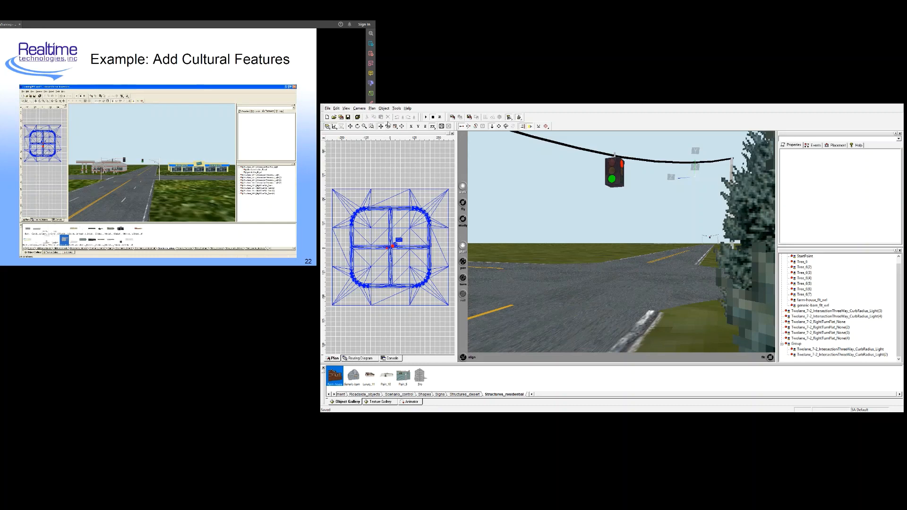
- Browse to databases\tileworld on drive C and open tileworld.wrl
click(334, 127)
click(726, 14)
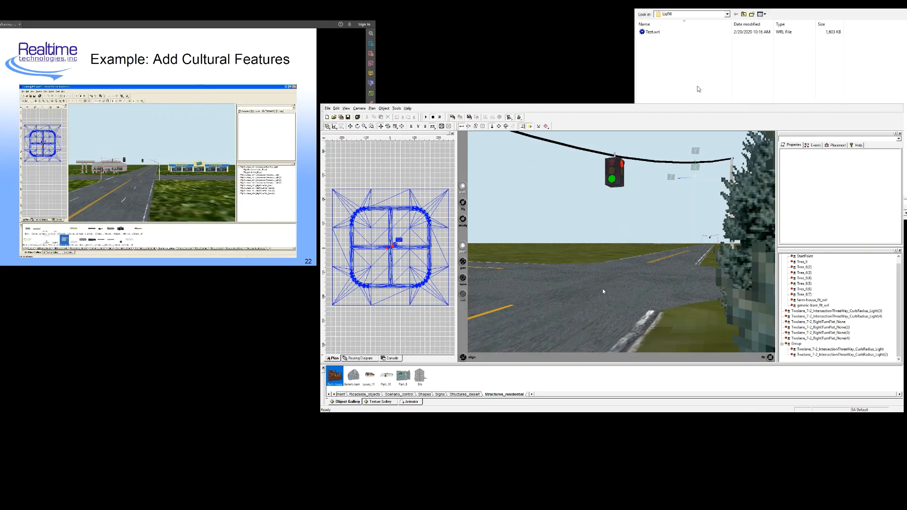
click(686, 95)
double_click(665, 39)
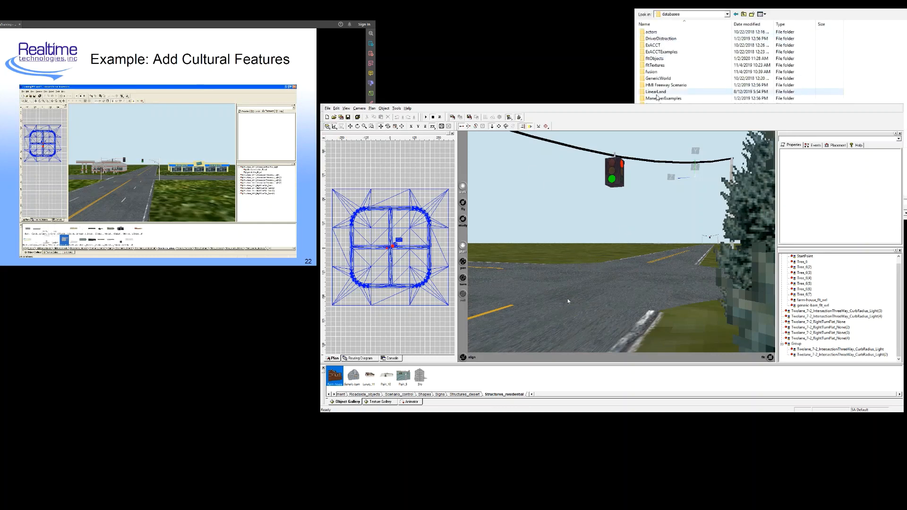
double_click(572, 344)
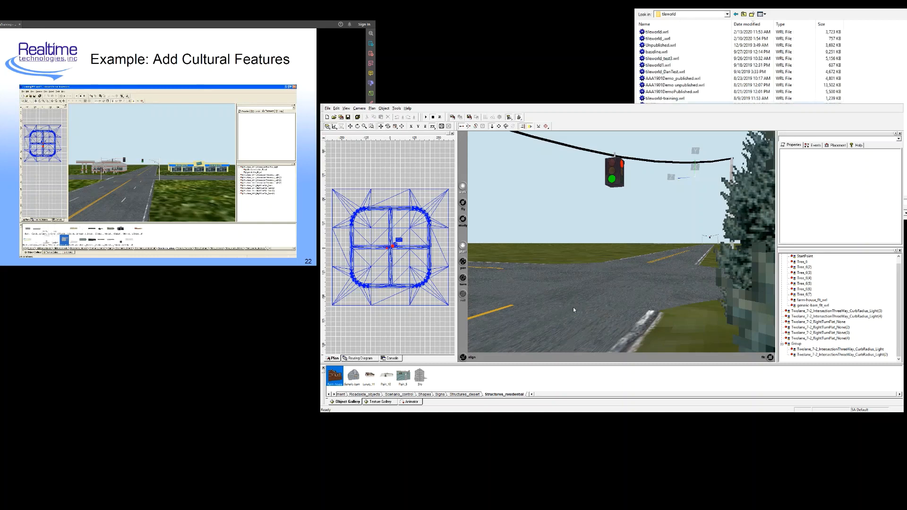
double_click(657, 31)
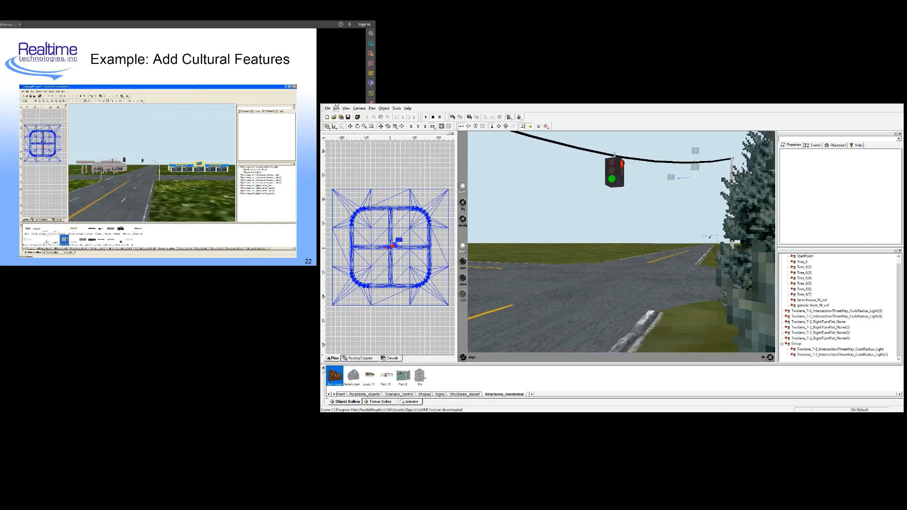
- Browse to databases\tileworld on drive C, sort it by modification date, and open tileworld.wrl from its res folder
click(338, 155)
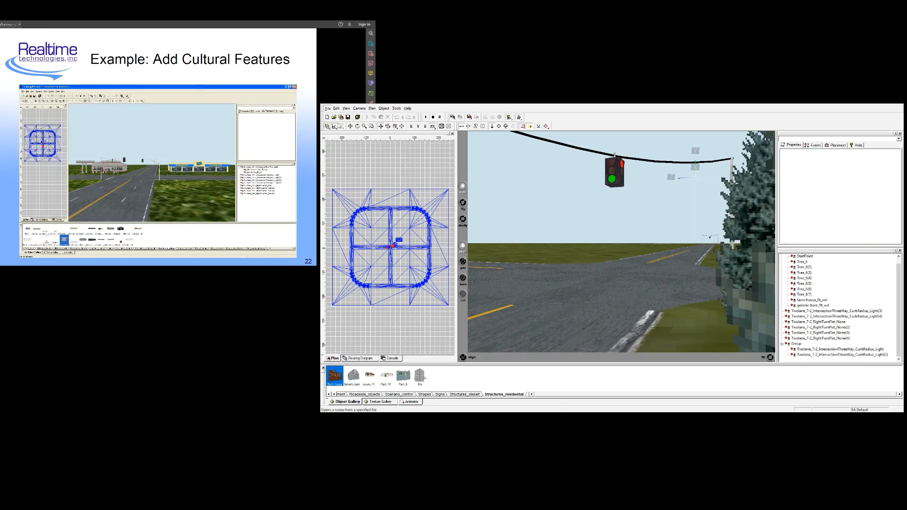
click(334, 117)
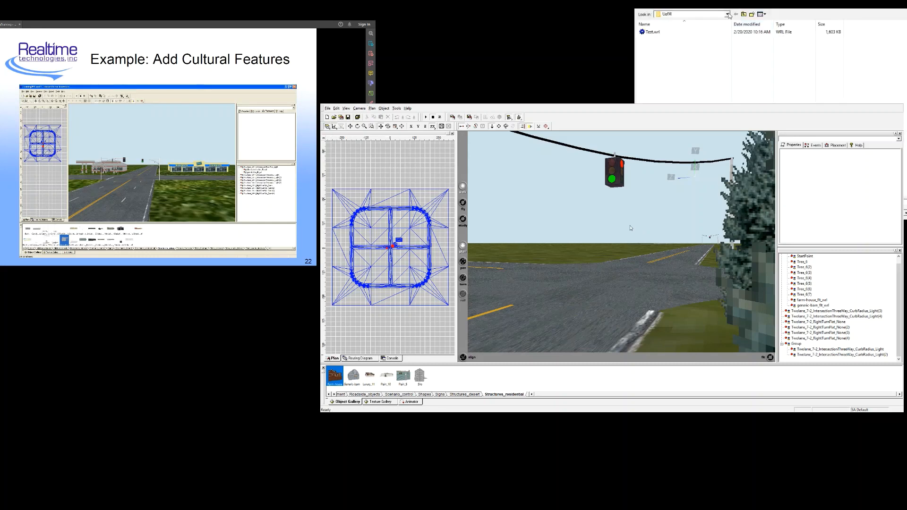
click(727, 14)
click(684, 99)
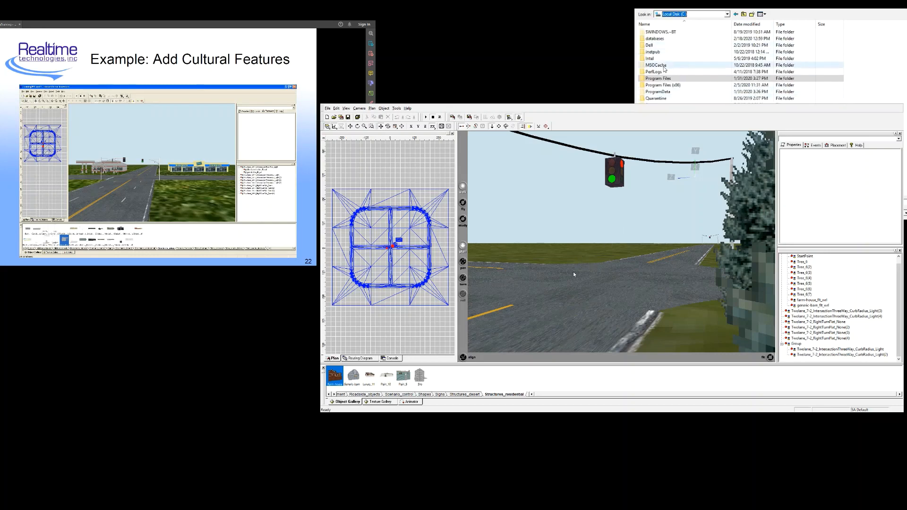
double_click(654, 38)
double_click(570, 345)
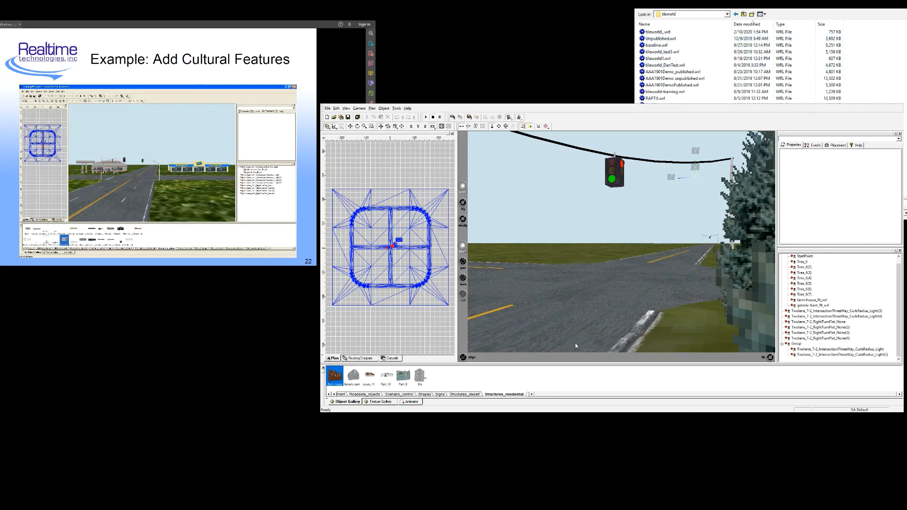
click(751, 24)
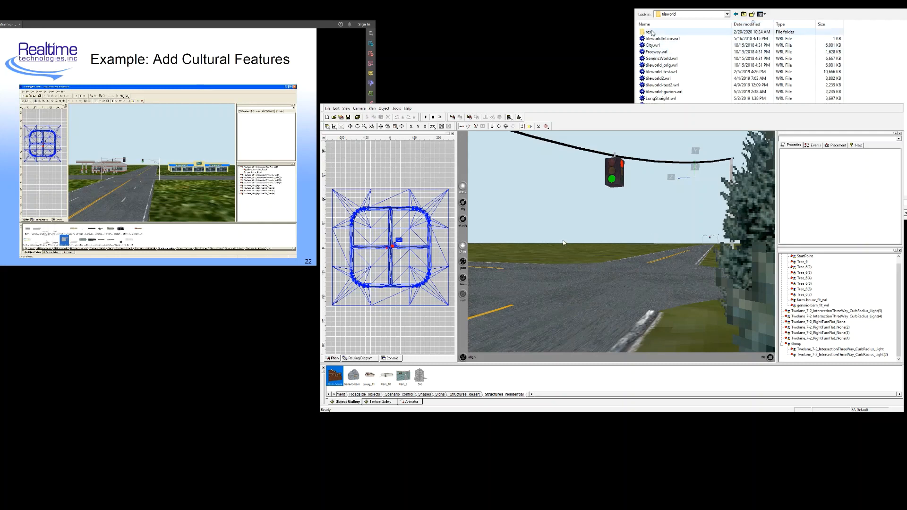
double_click(652, 32)
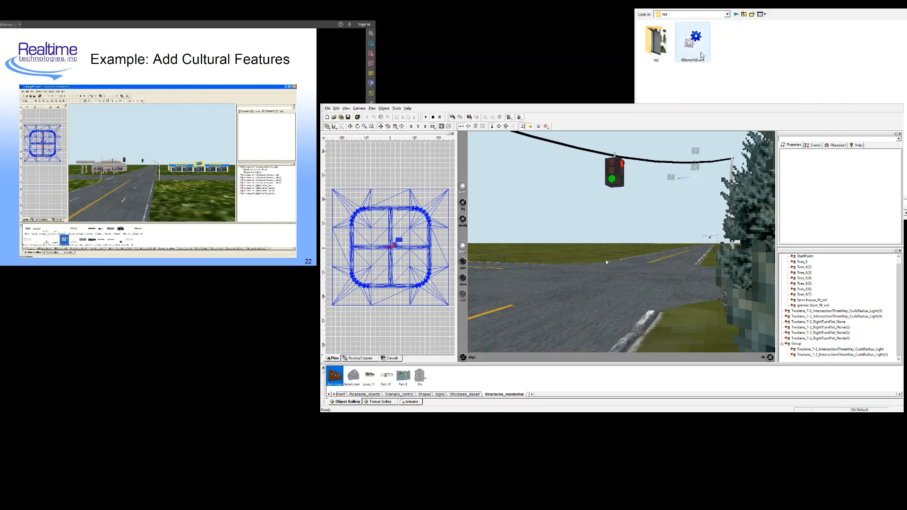
double_click(692, 41)
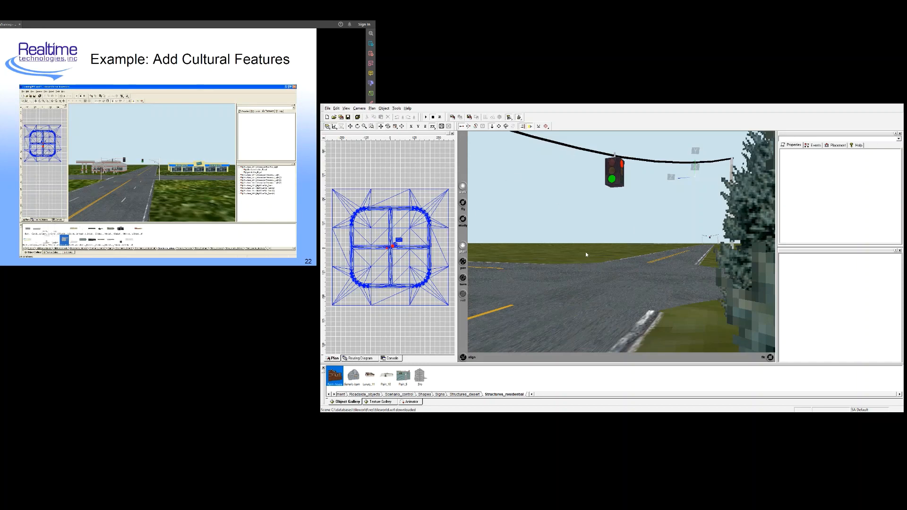
- Inspect the published world in the 3D view around the intersection, trees and brick farmhouse
mouse_move(586, 255)
mouse_down()
mouse_move(567, 268)
mouse_move(611, 271)
mouse_move(654, 259)
mouse_move(480, 259)
mouse_up()
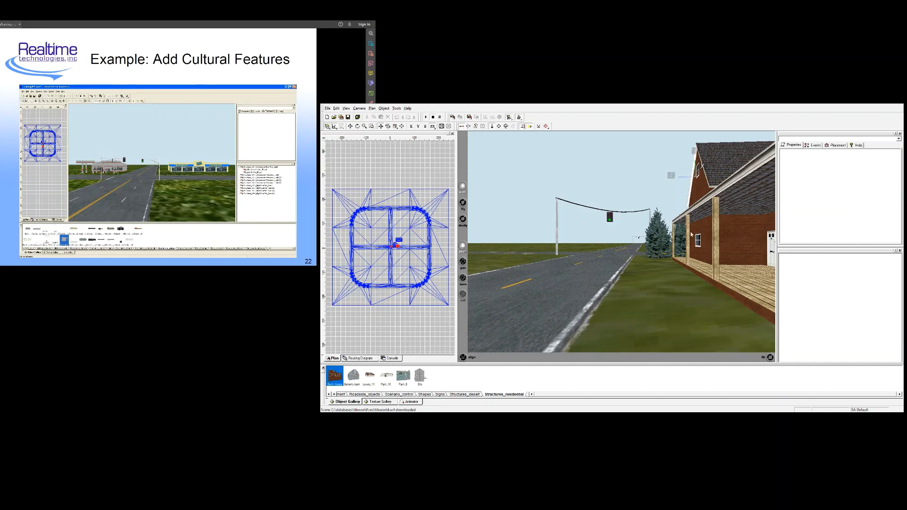
mouse_move(690, 234)
mouse_down()
mouse_move(633, 225)
mouse_move(591, 236)
mouse_move(729, 226)
mouse_move(692, 231)
mouse_move(699, 238)
mouse_move(646, 271)
mouse_move(646, 296)
mouse_move(664, 253)
mouse_up()
mouse_move(653, 208)
mouse_down()
mouse_move(650, 157)
mouse_move(627, 168)
mouse_move(658, 162)
mouse_move(608, 258)
mouse_move(687, 256)
mouse_up()
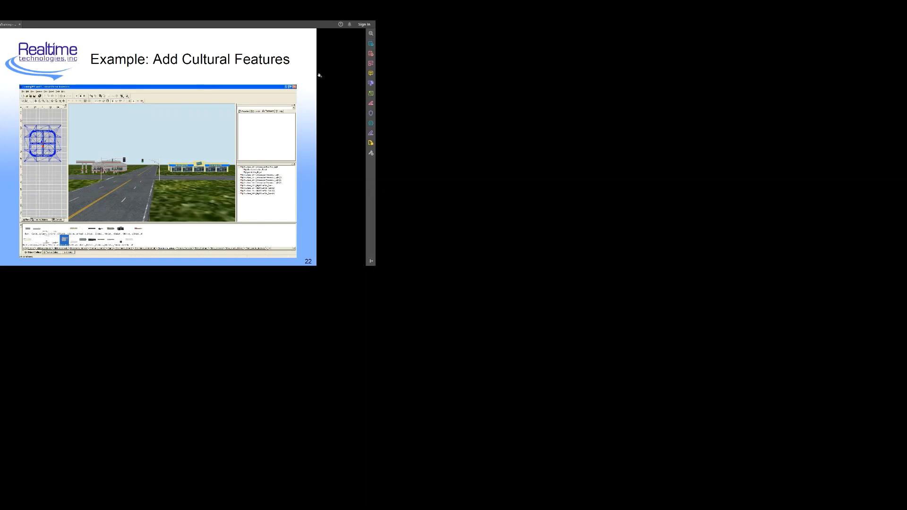
- Advance the training slides to "Example: Add a Path and Path Targets" and reopen the published tileworld.wrl from res
scroll(90, 148, down, 1)
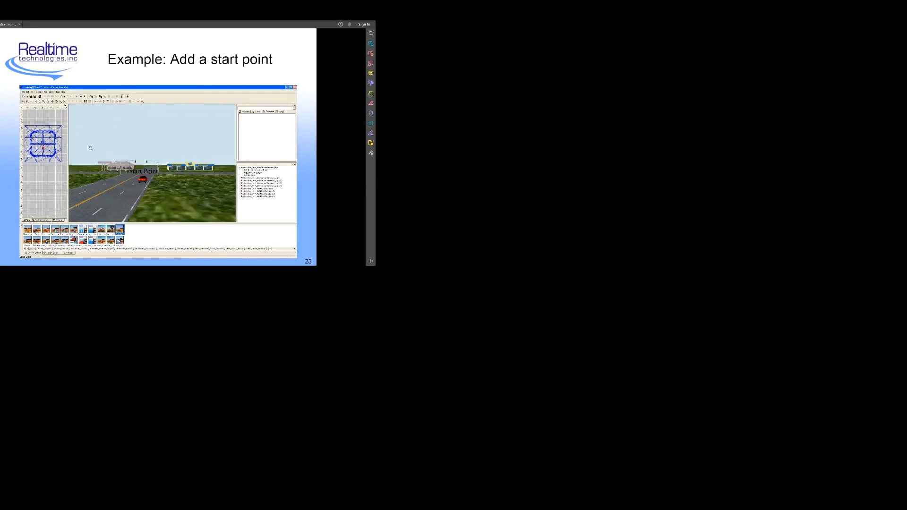
scroll(91, 148, down, 1)
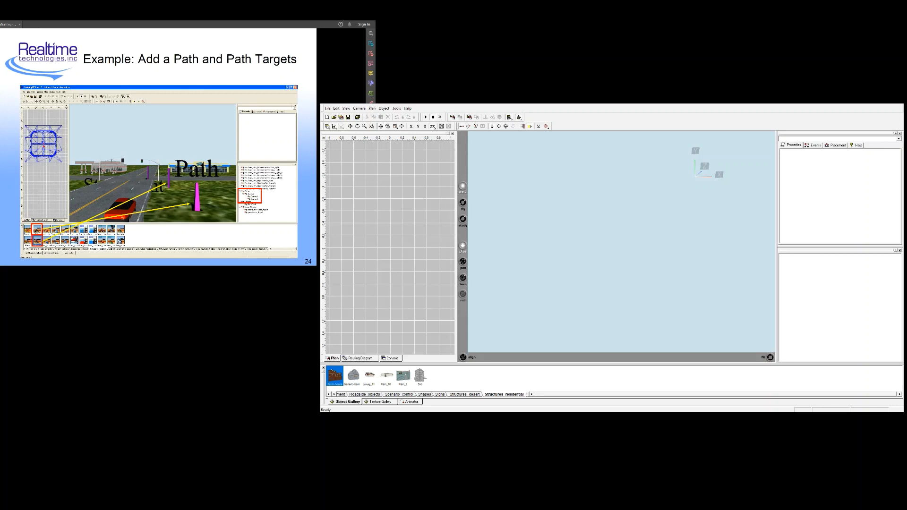
click(328, 109)
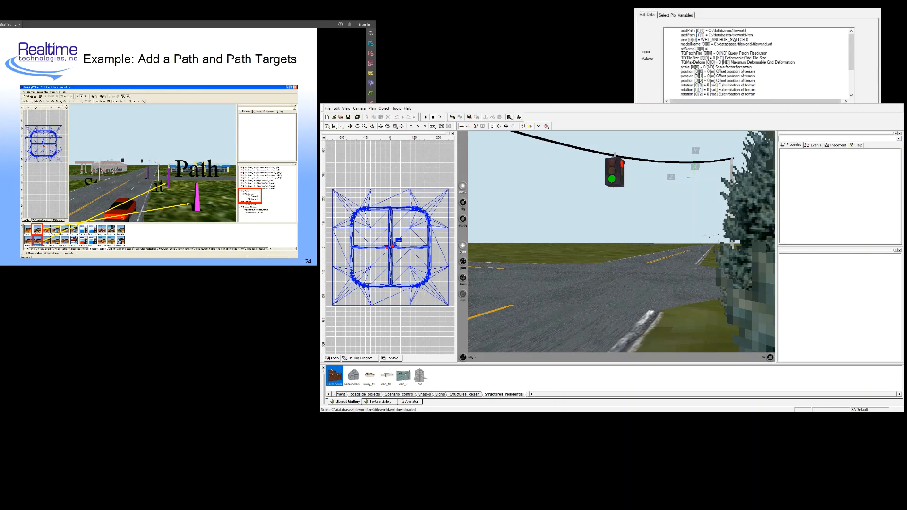
- Examine the addPath, env and modelName entries in the terrain's input values, and close the data editor
drag(764, 33, 668, 31)
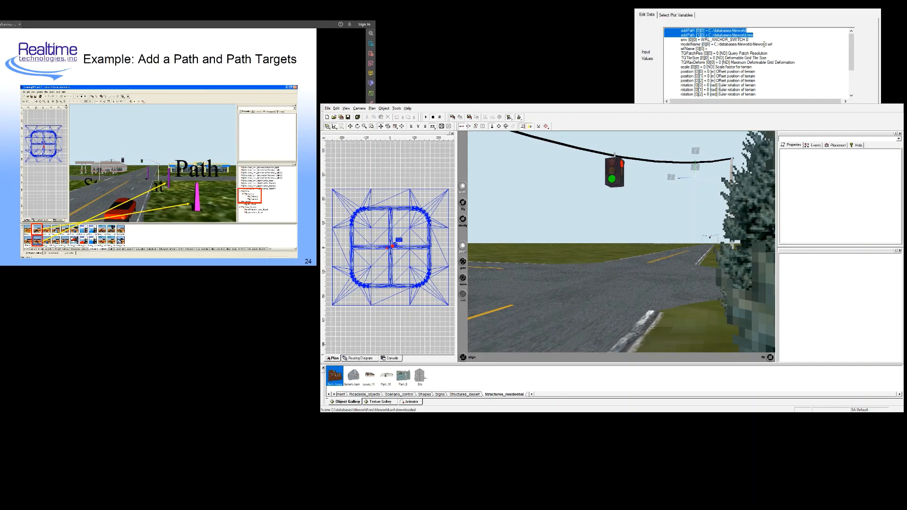
click(780, 43)
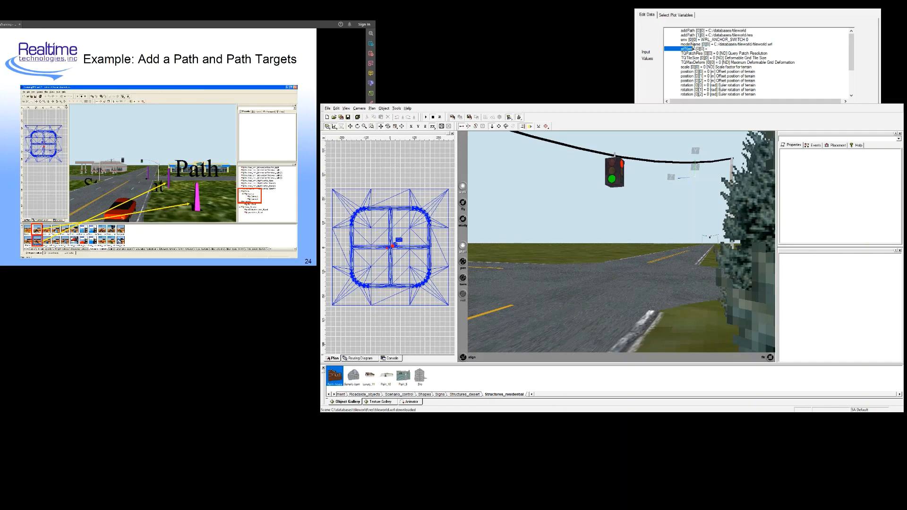
shift+click(681, 45)
click(746, 47)
click(877, 5)
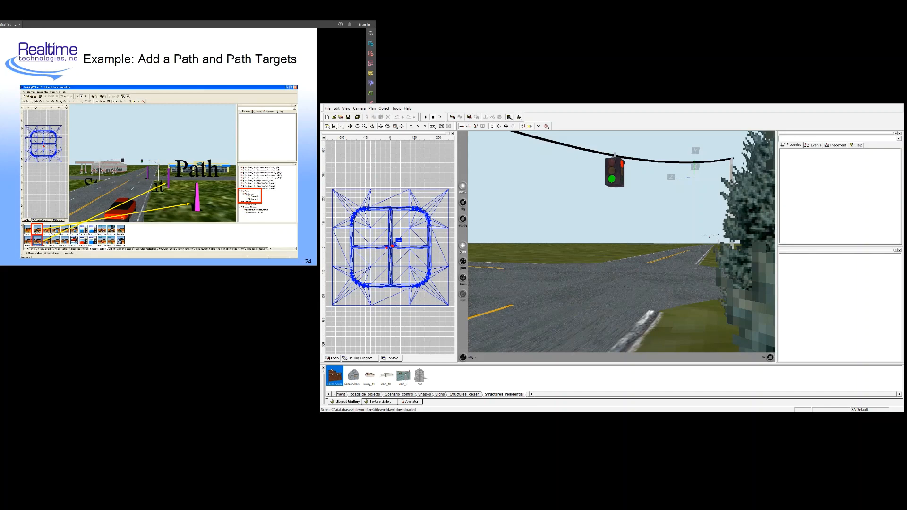
double_click(753, 47)
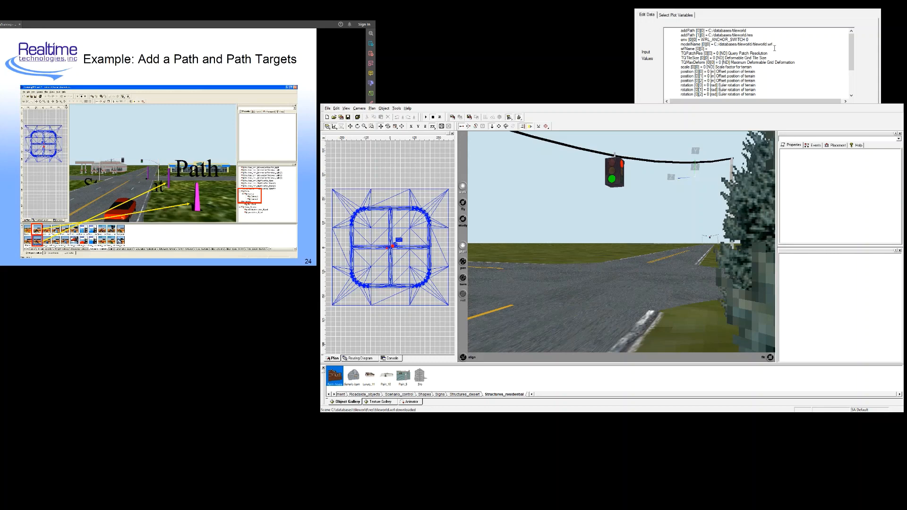
drag(774, 48, 640, 32)
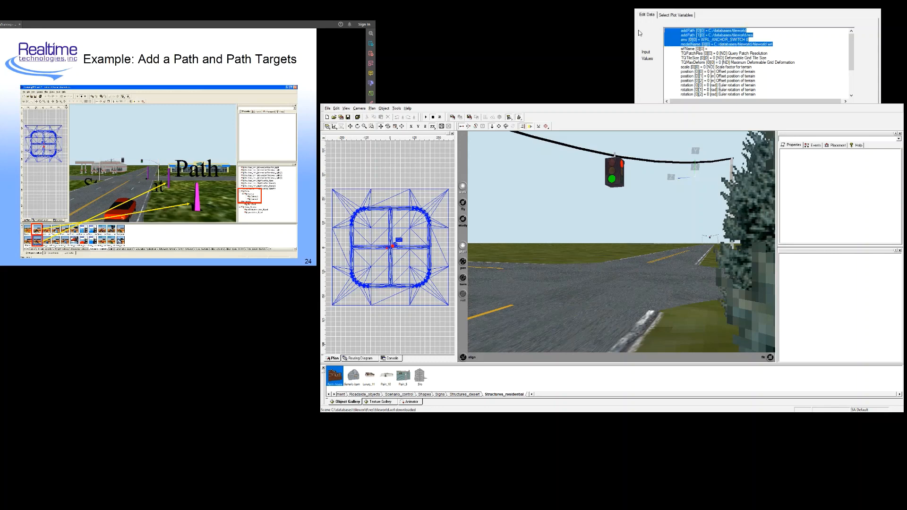
click(875, 8)
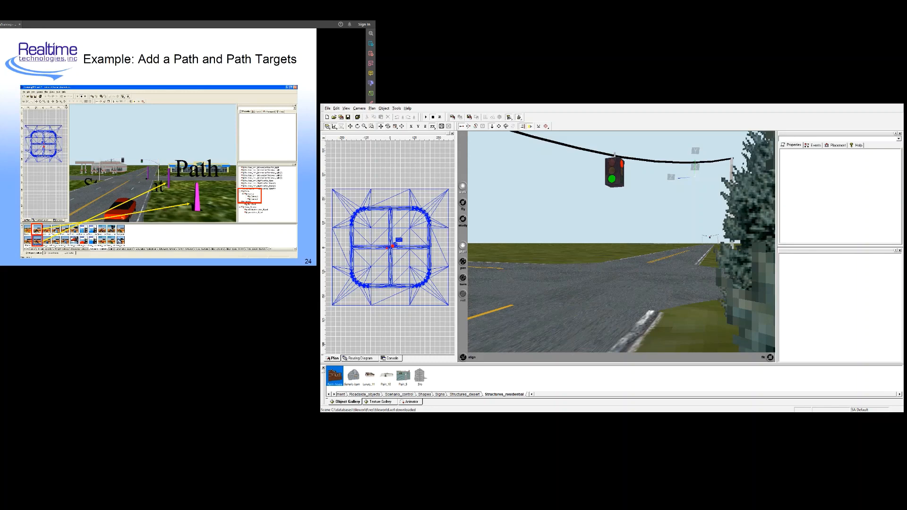
- Advance the training slides to the CopyTileWorld.bat page
click(672, 28)
click(709, 24)
scroll(128, 233, down, 1)
scroll(128, 233, down, 1)
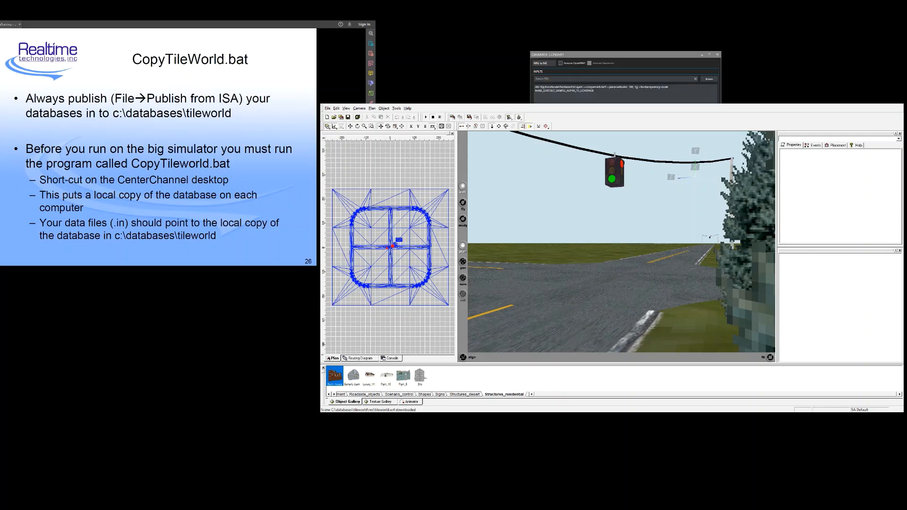
- Move the Database Convert window below the slides, enlarge it, and enable Generate OpenDRIVE and Generate Experiment
drag(614, 54, 184, 310)
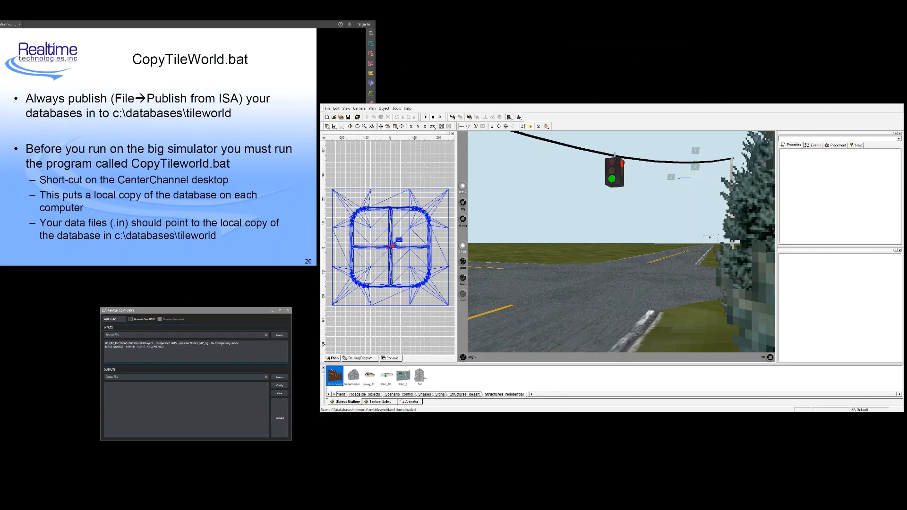
drag(184, 263, 156, 262)
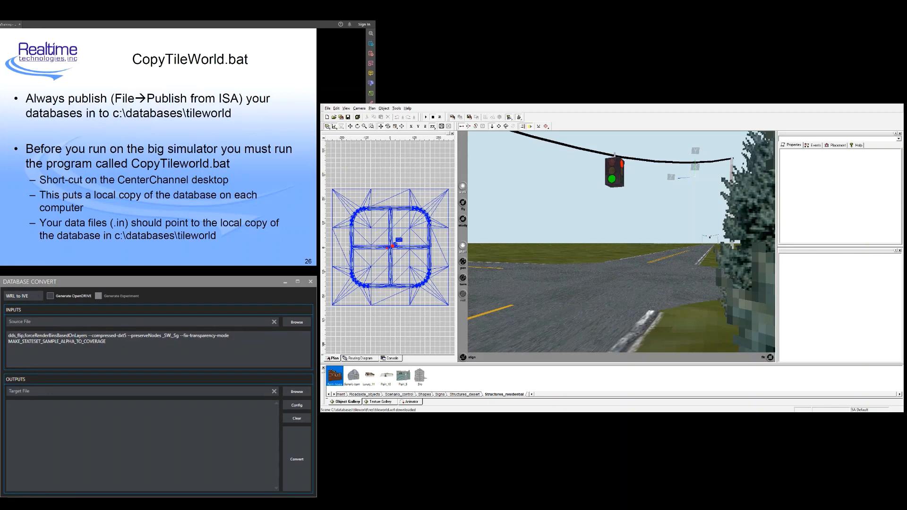
key(alt+Tab)
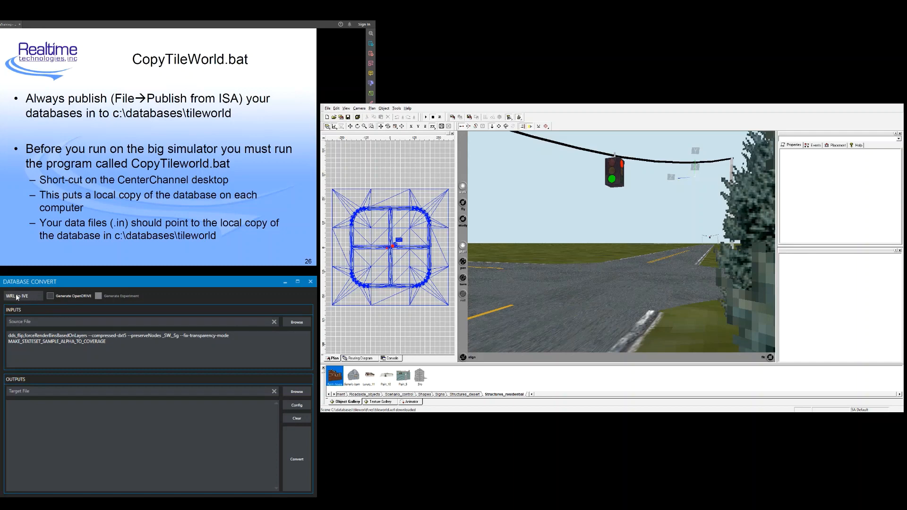
click(52, 296)
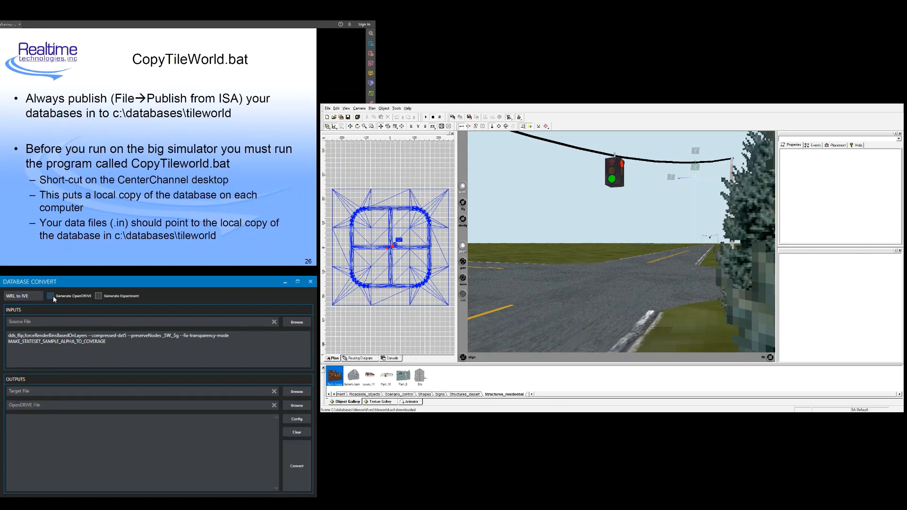
click(98, 297)
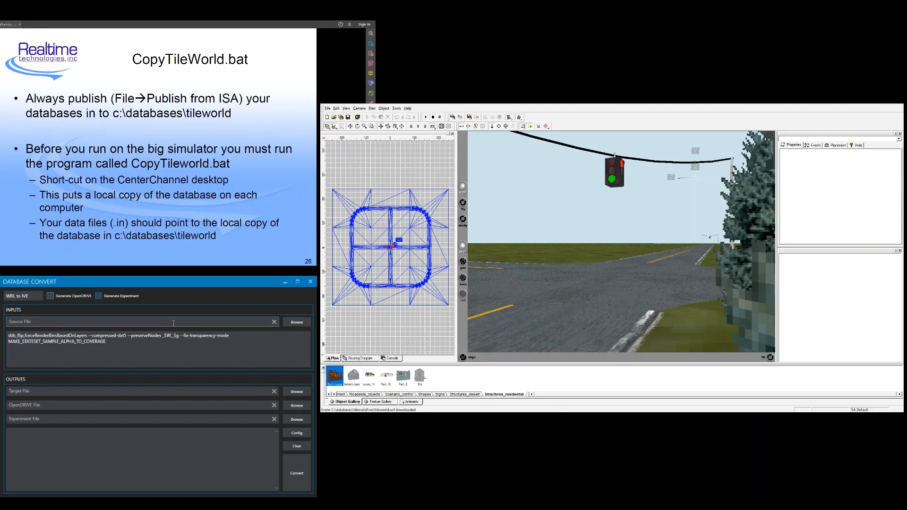
- Load C:\databases\tileworld\tileworld.wrl as the source file, run the WRL to IVE conversion, and close Database Convert
click(299, 324)
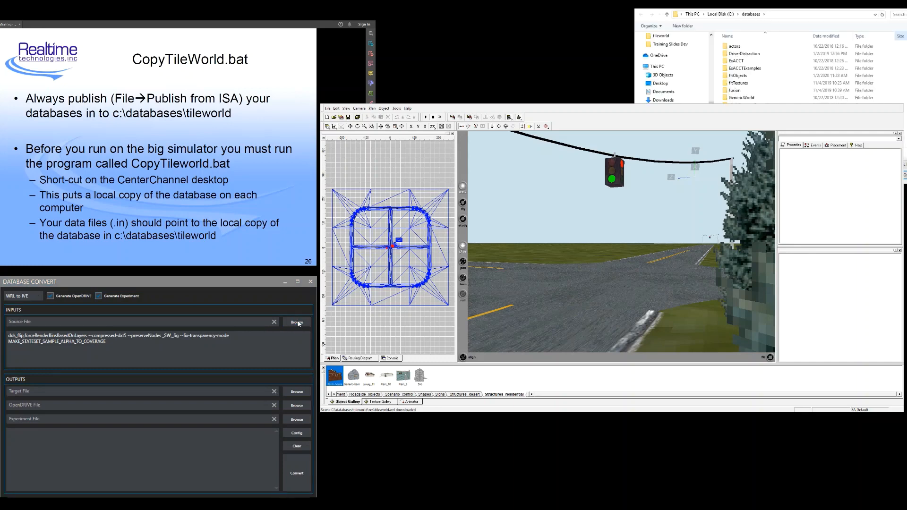
scroll(132, 429, down, 2)
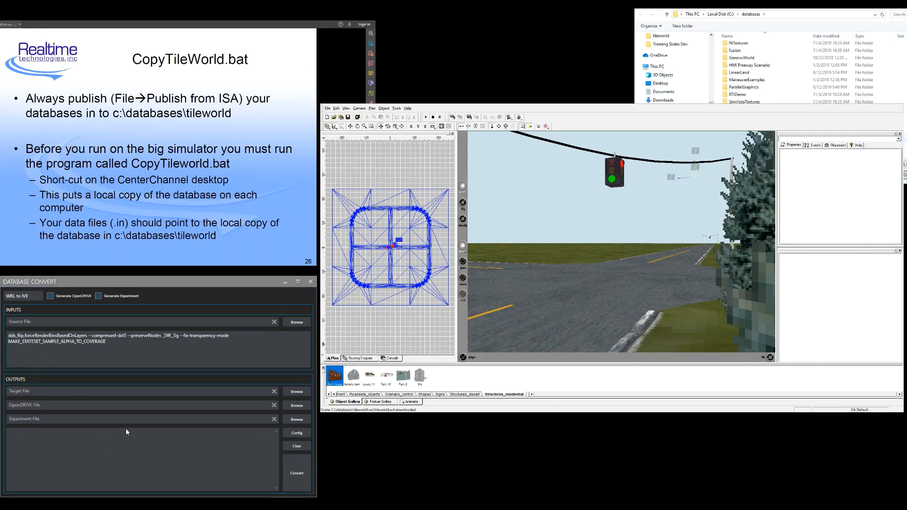
double_click(126, 428)
scroll(131, 376, down, 2)
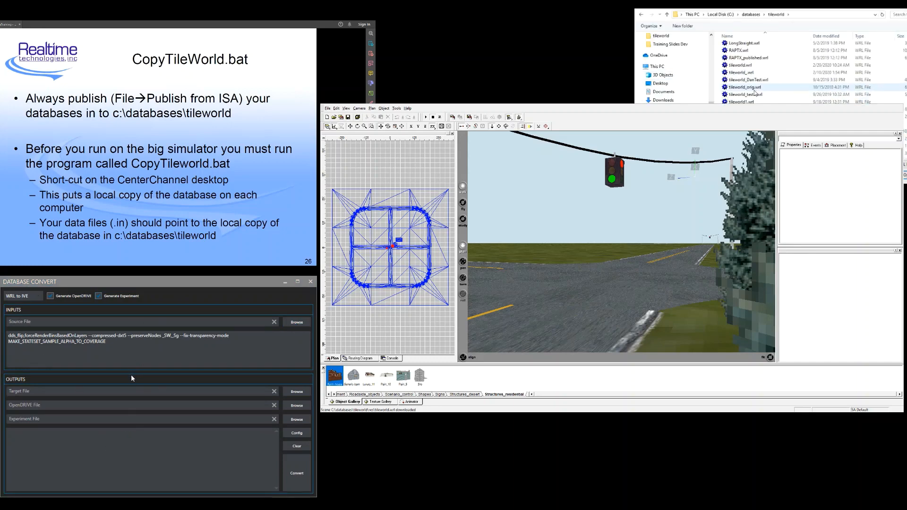
click(742, 65)
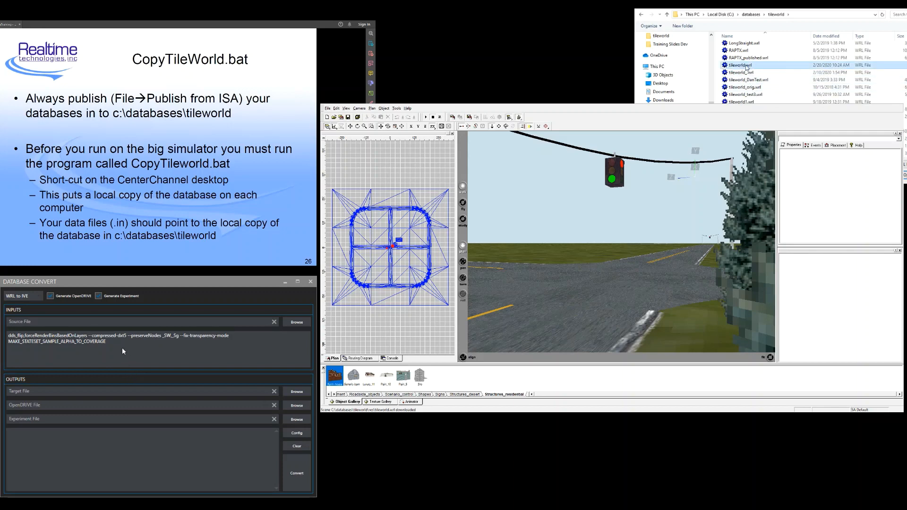
double_click(744, 66)
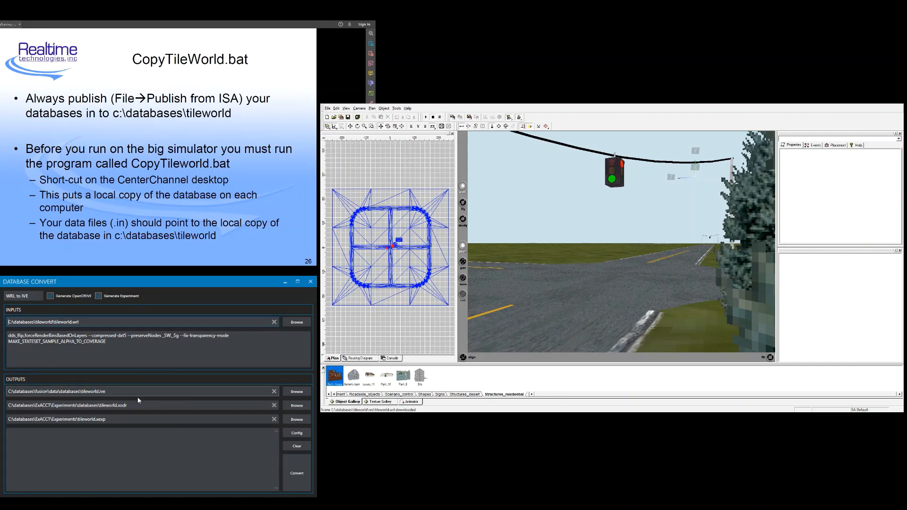
click(300, 480)
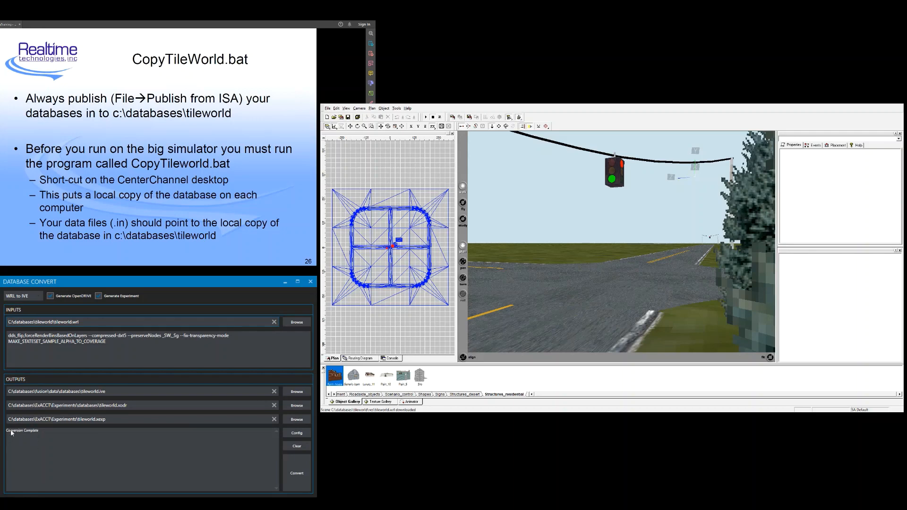
click(310, 282)
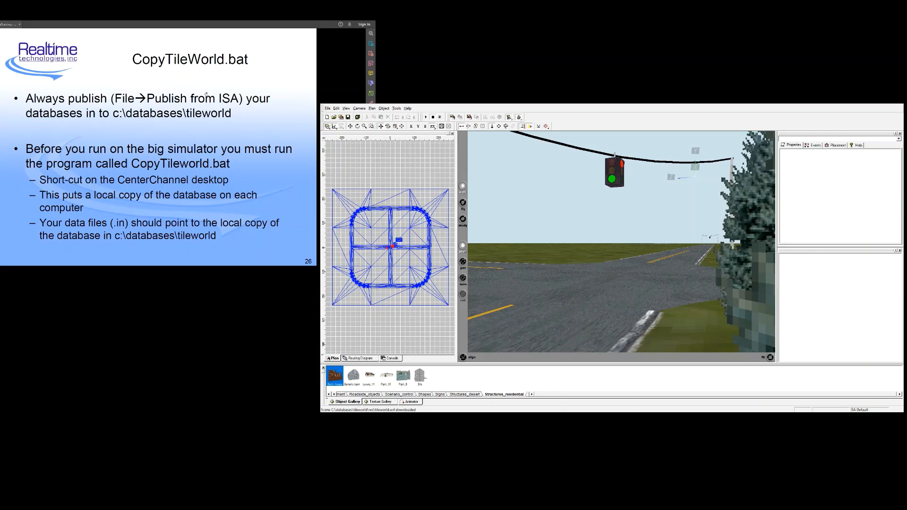